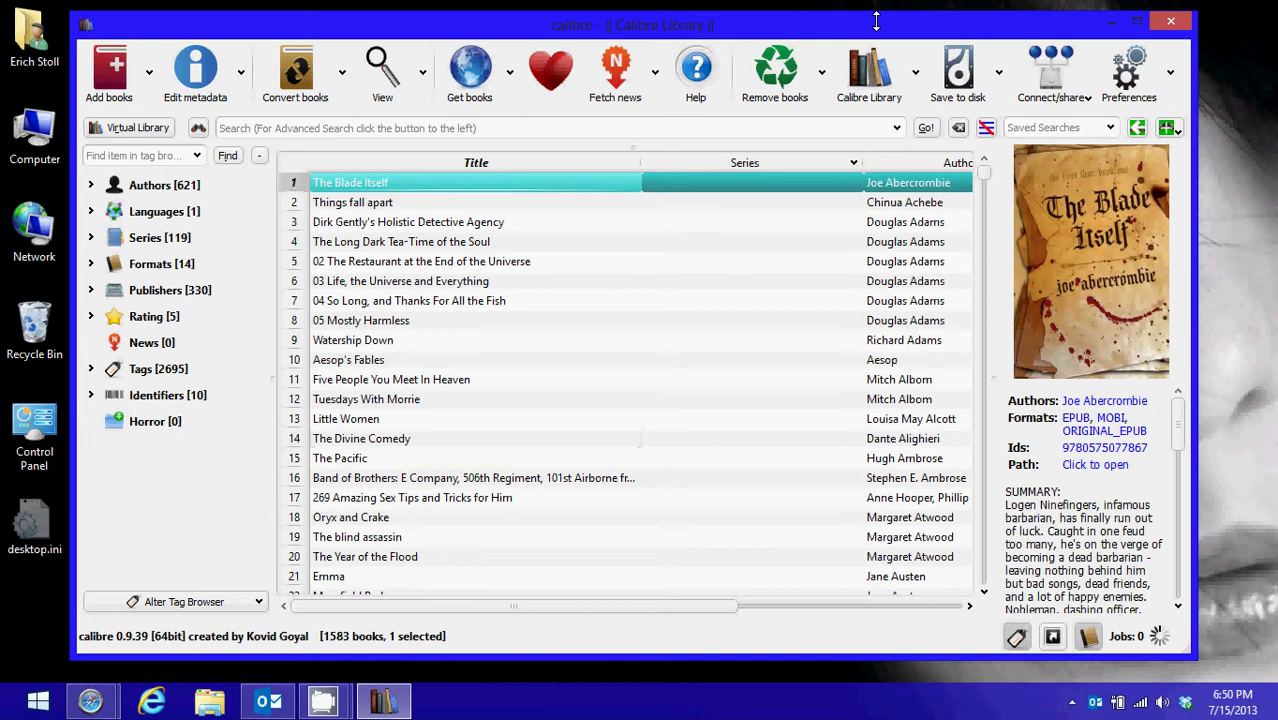
Select The Long Dark Tea-Time of the Soul, review the Email to recipients, then dismiss the menu
click(372, 204)
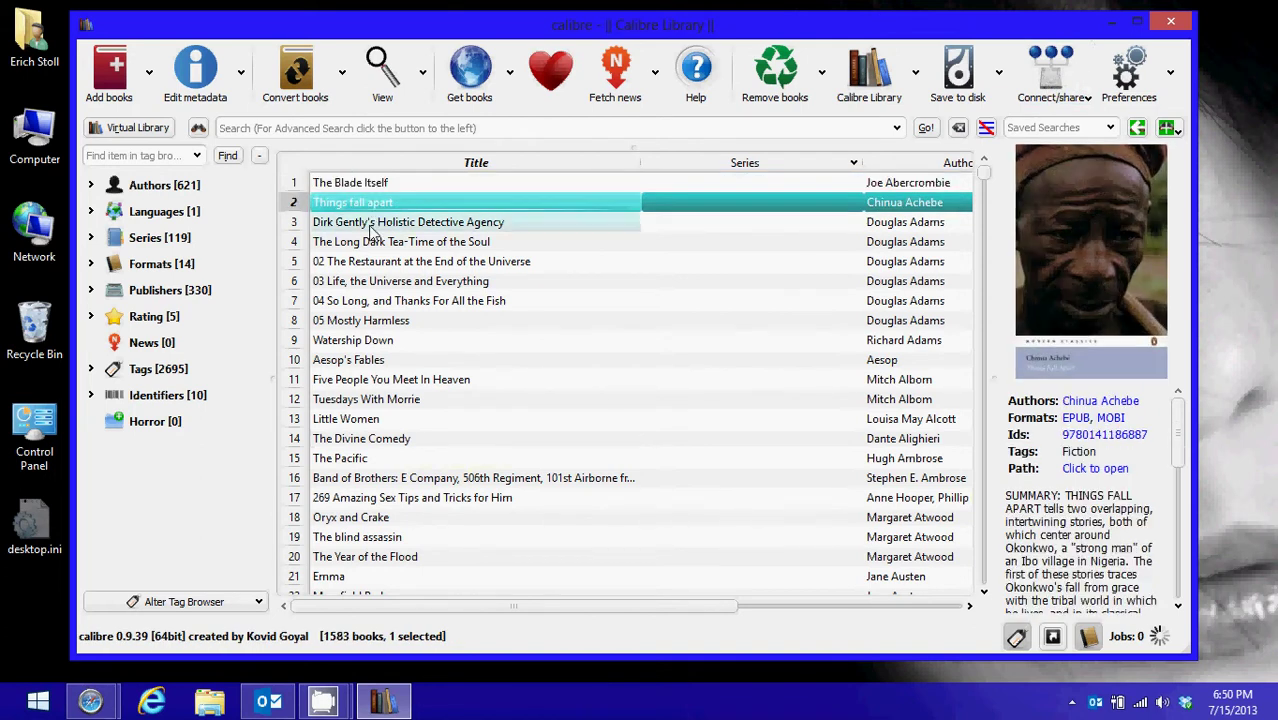
click(366, 247)
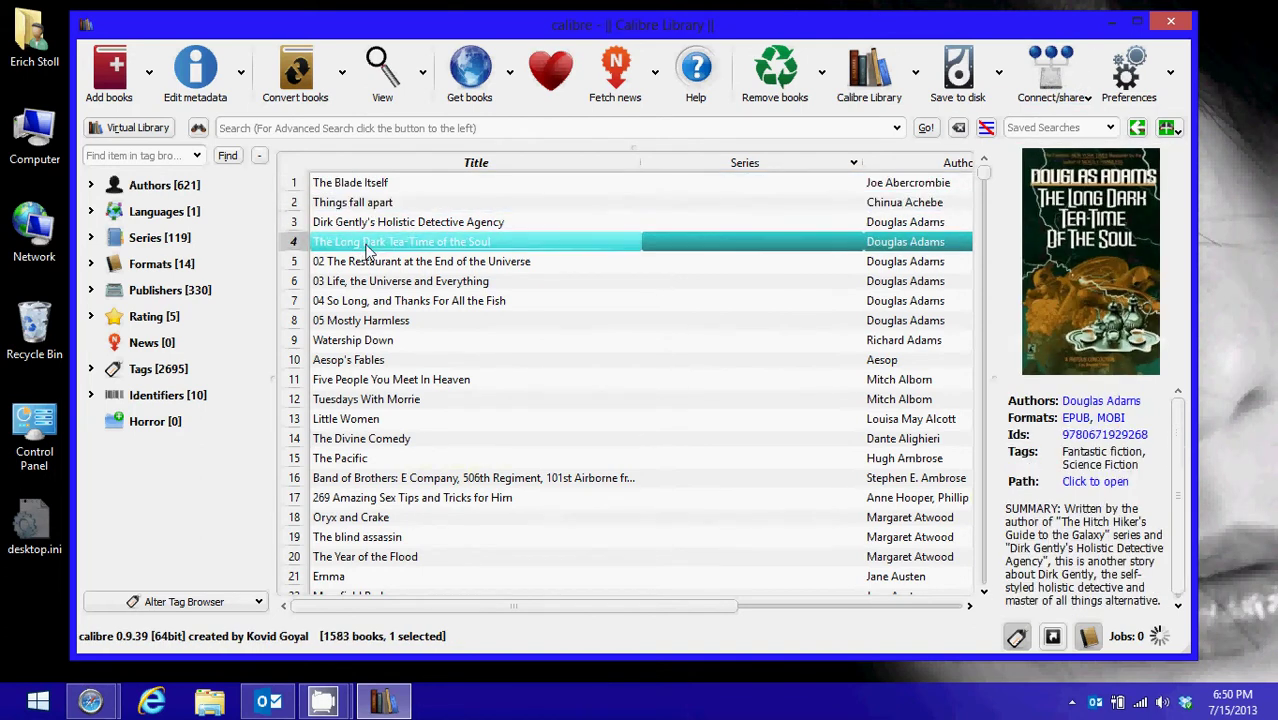
click(1058, 100)
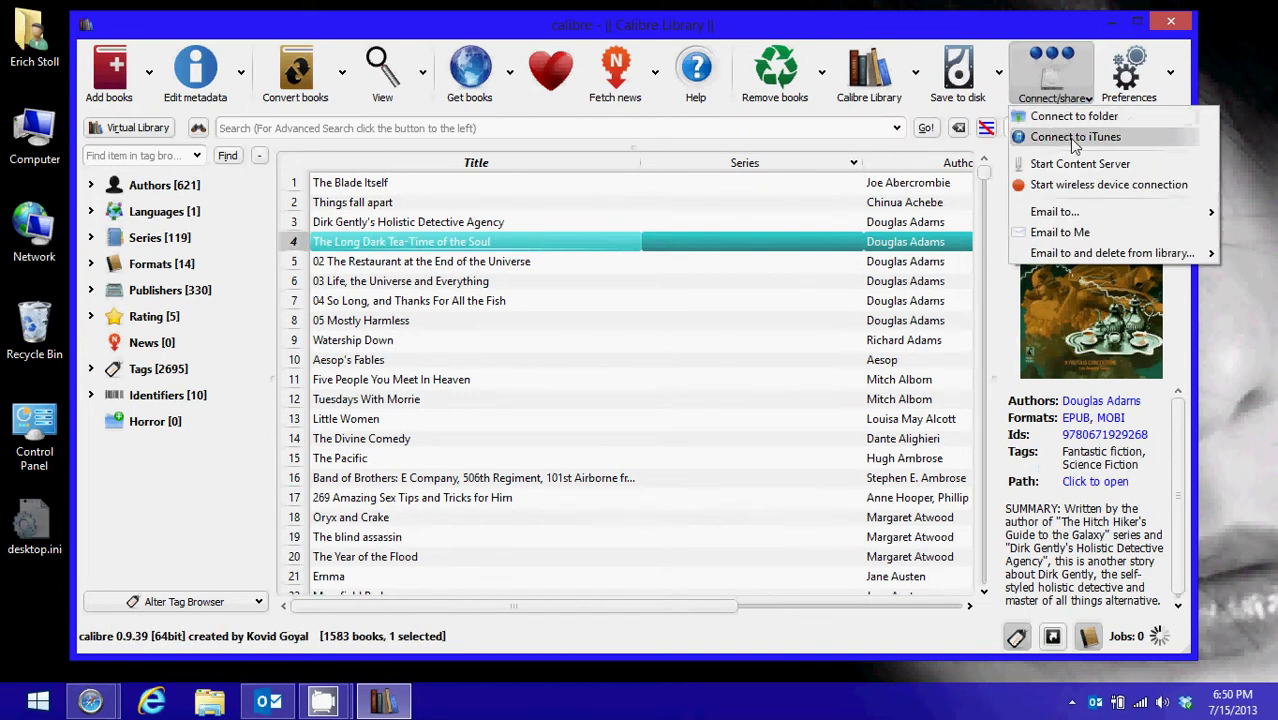
mouse_move(1078, 214)
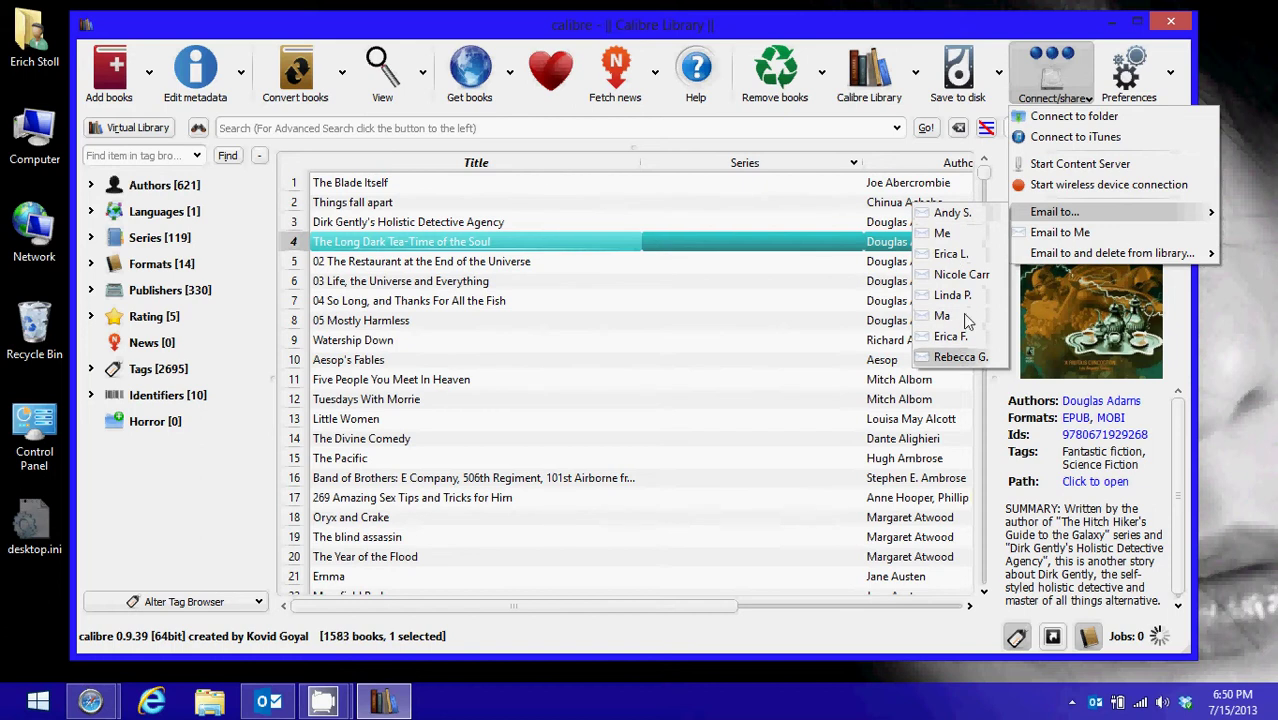
key(Escape)
key(Escape)
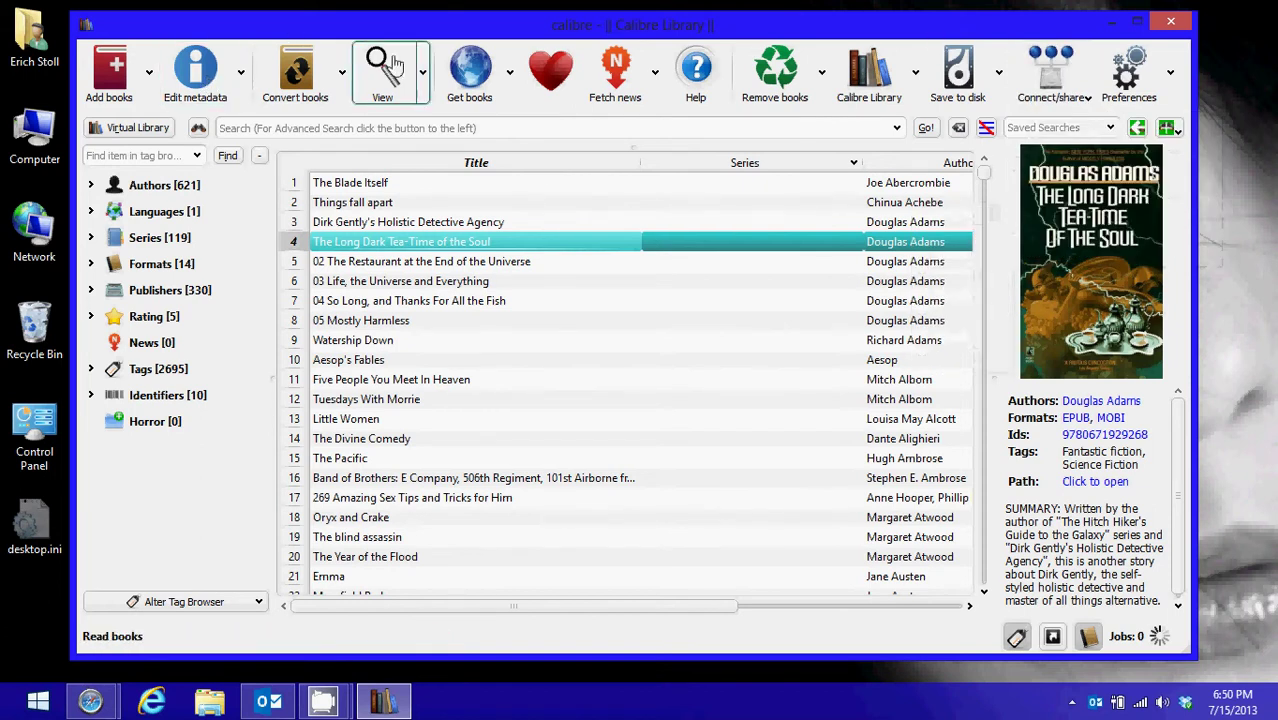
Open the Sharing books by email preferences, showing eight recipients and smtp.gmail.com port 587
click(1130, 80)
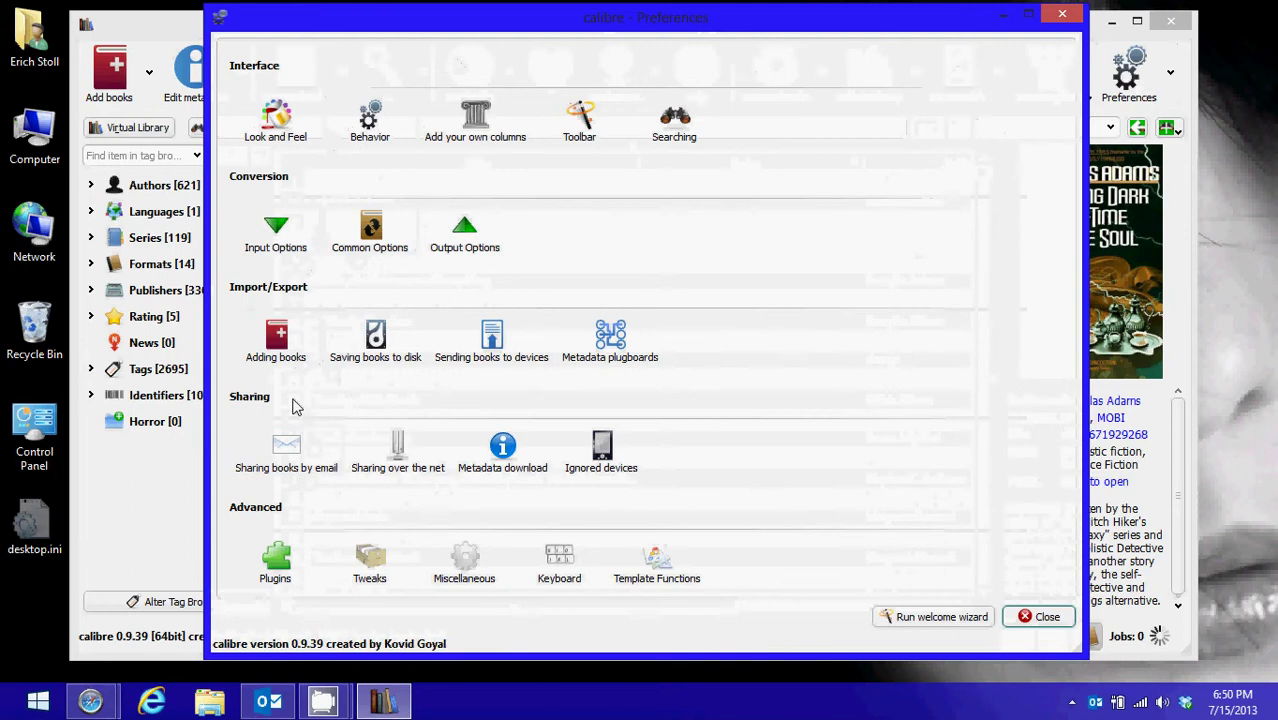
click(292, 449)
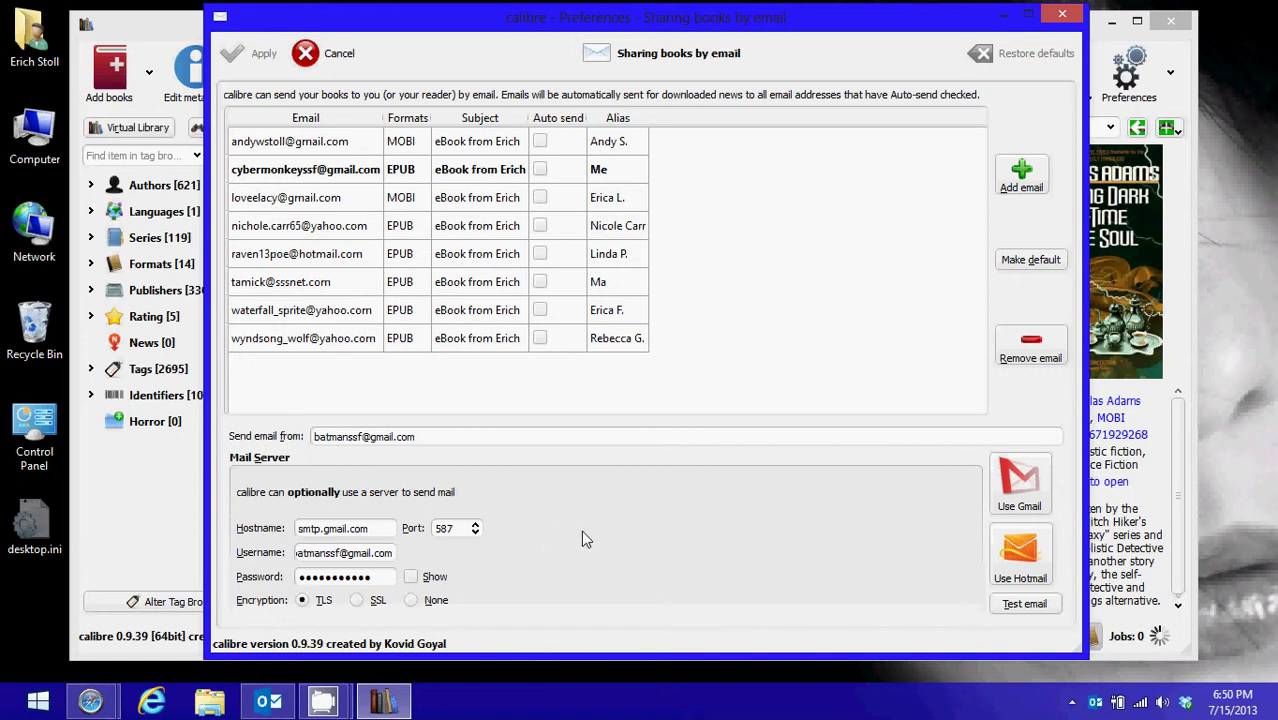
mouse_move(583, 533)
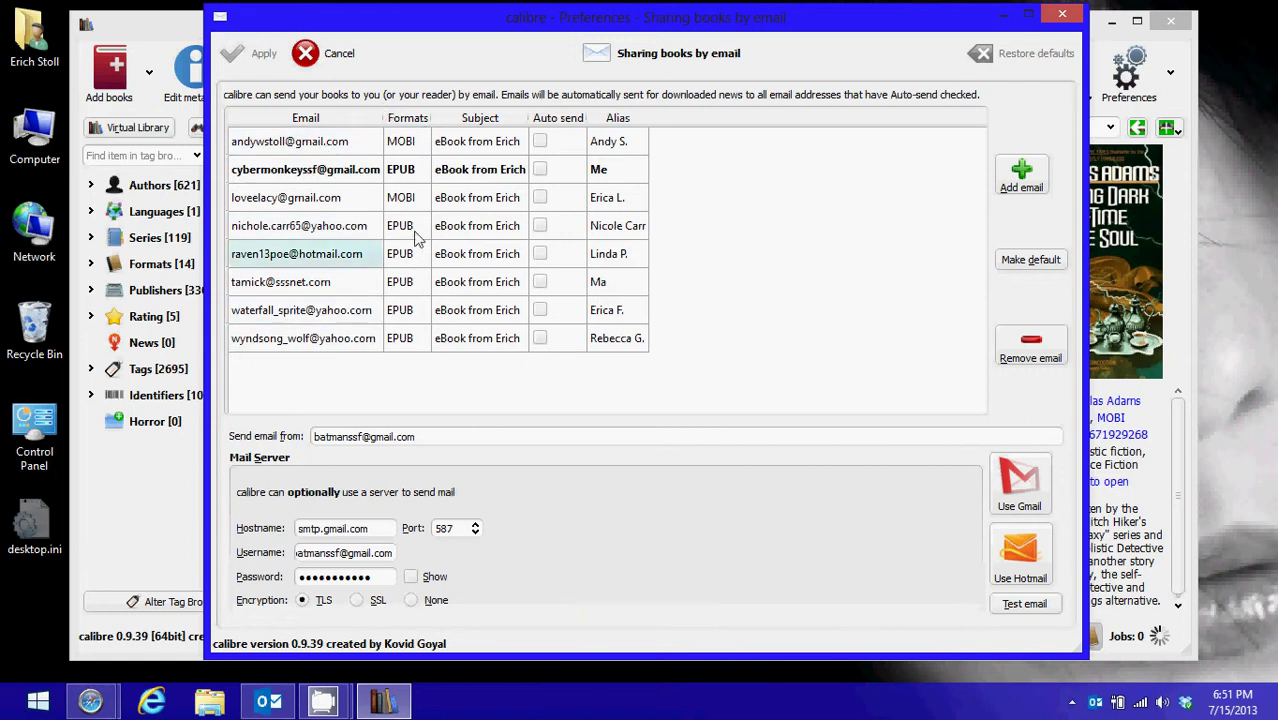
Add a new recipient with the contact's e-mail address, sending EPUB only
click(1024, 175)
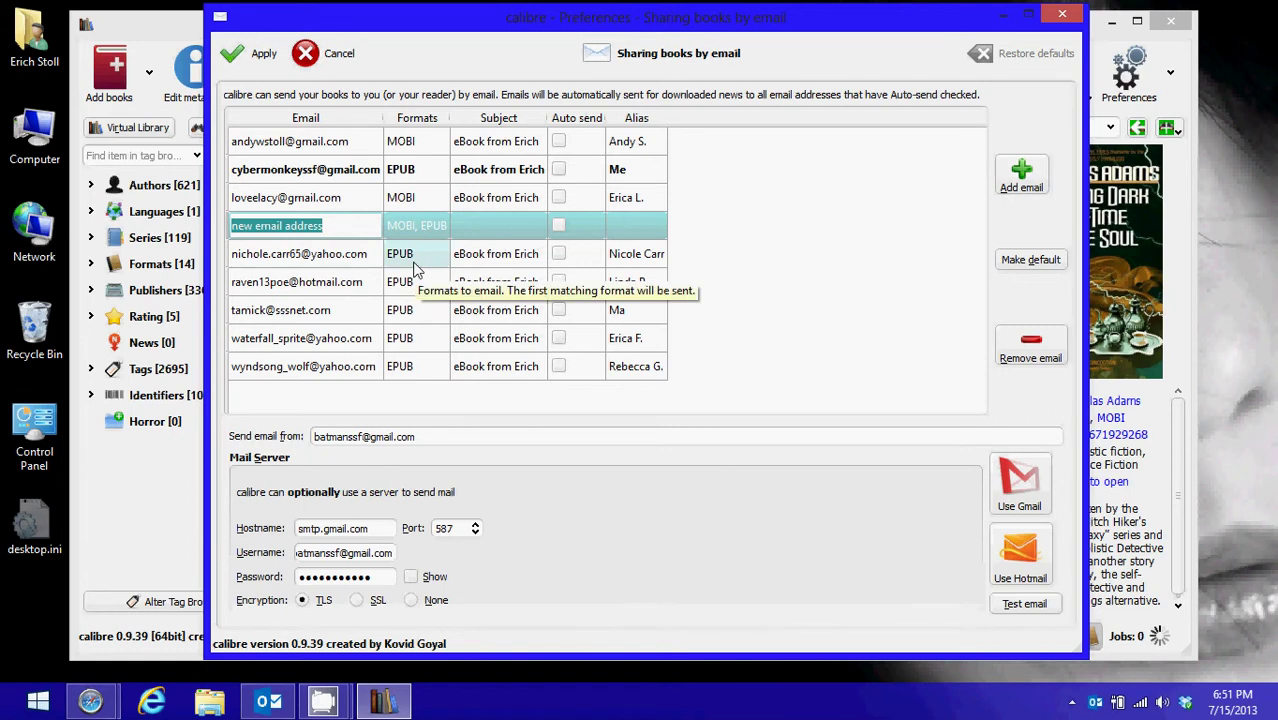
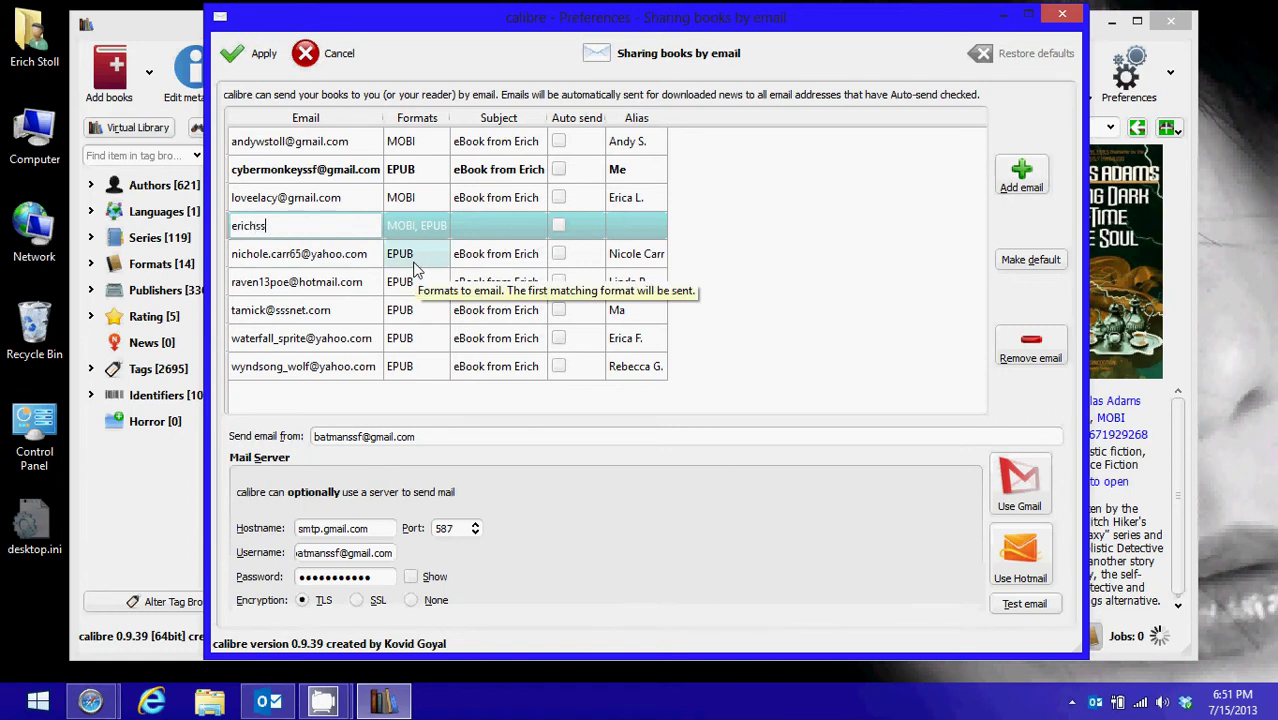
click(413, 224)
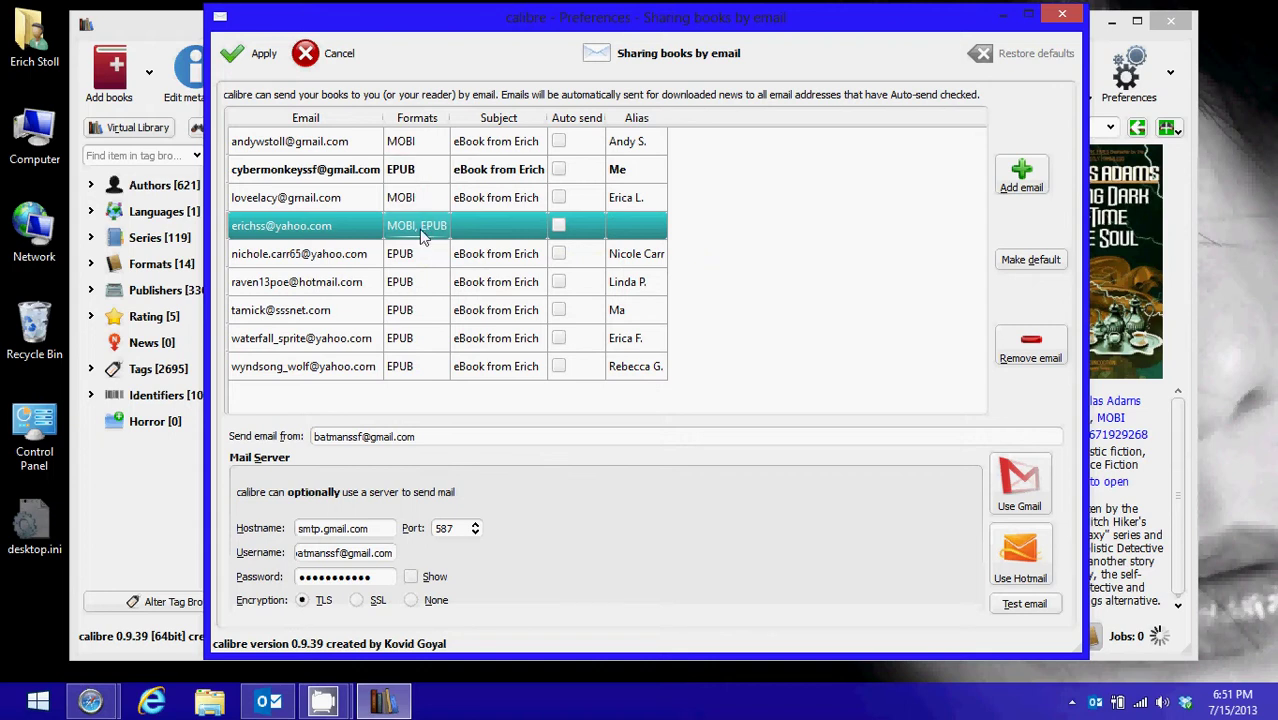
double_click(426, 232)
click(420, 226)
key(BackSpace)
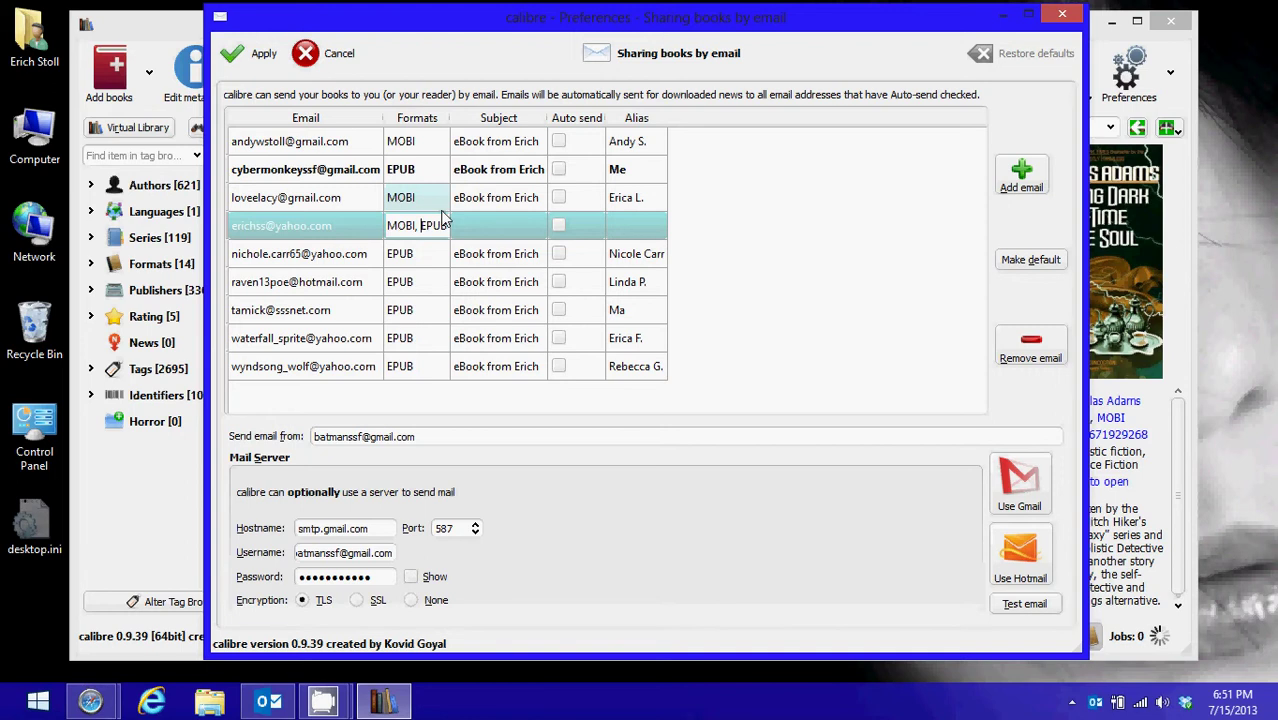
key(BackSpace)
key(BackSpace)
key(BackSpace)
key(BackSpace)
key(BackSpace)
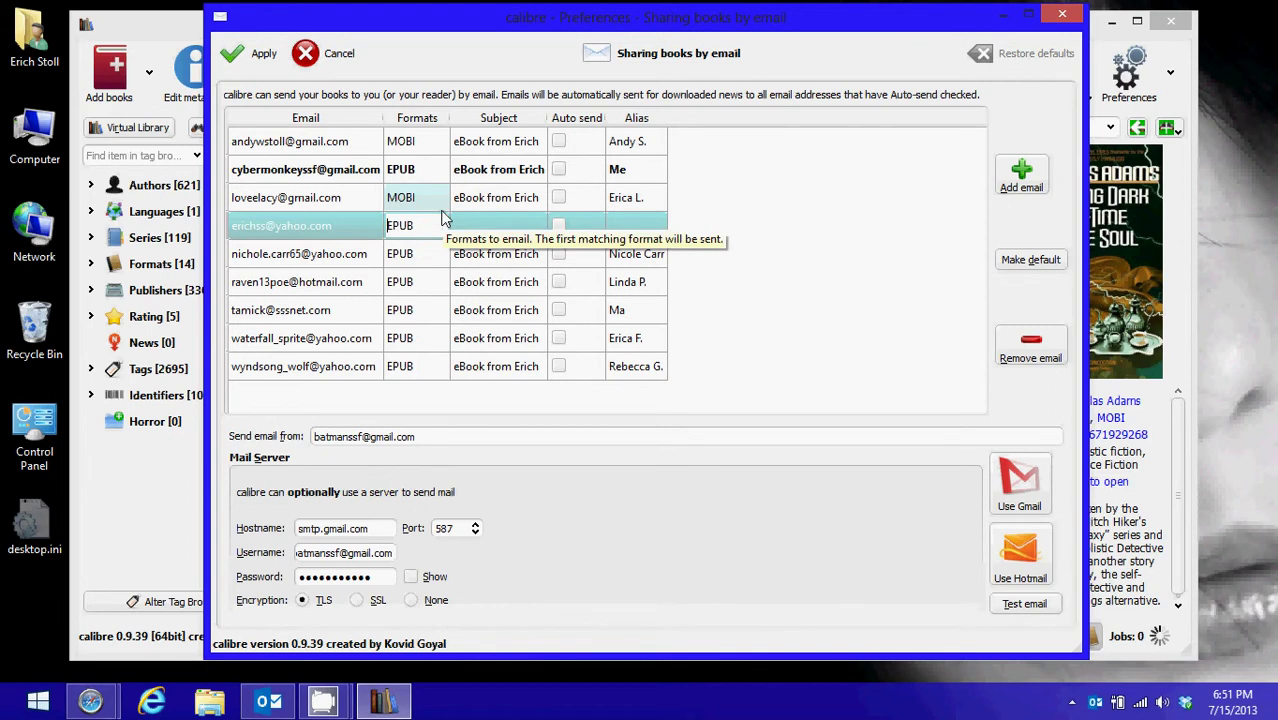
click(513, 216)
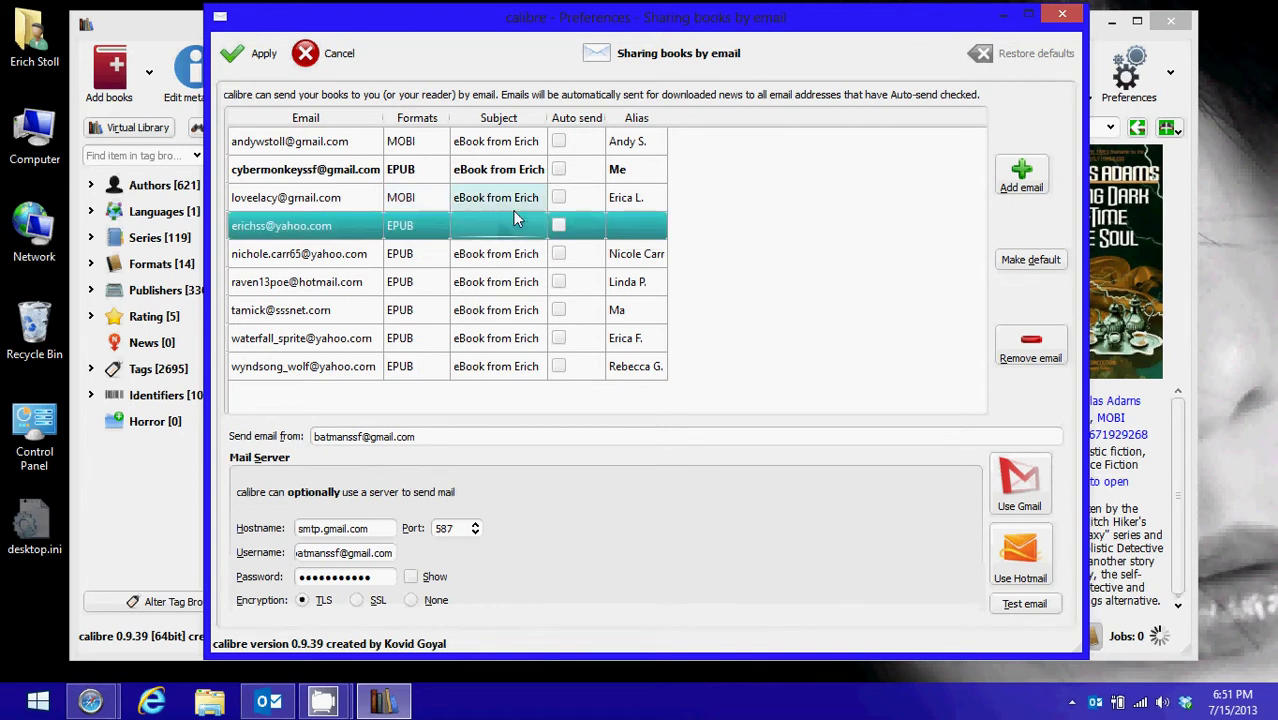
Give the new recipient subject 'e' and the contact's first name as alias, then apply
text(eBook from Erich)
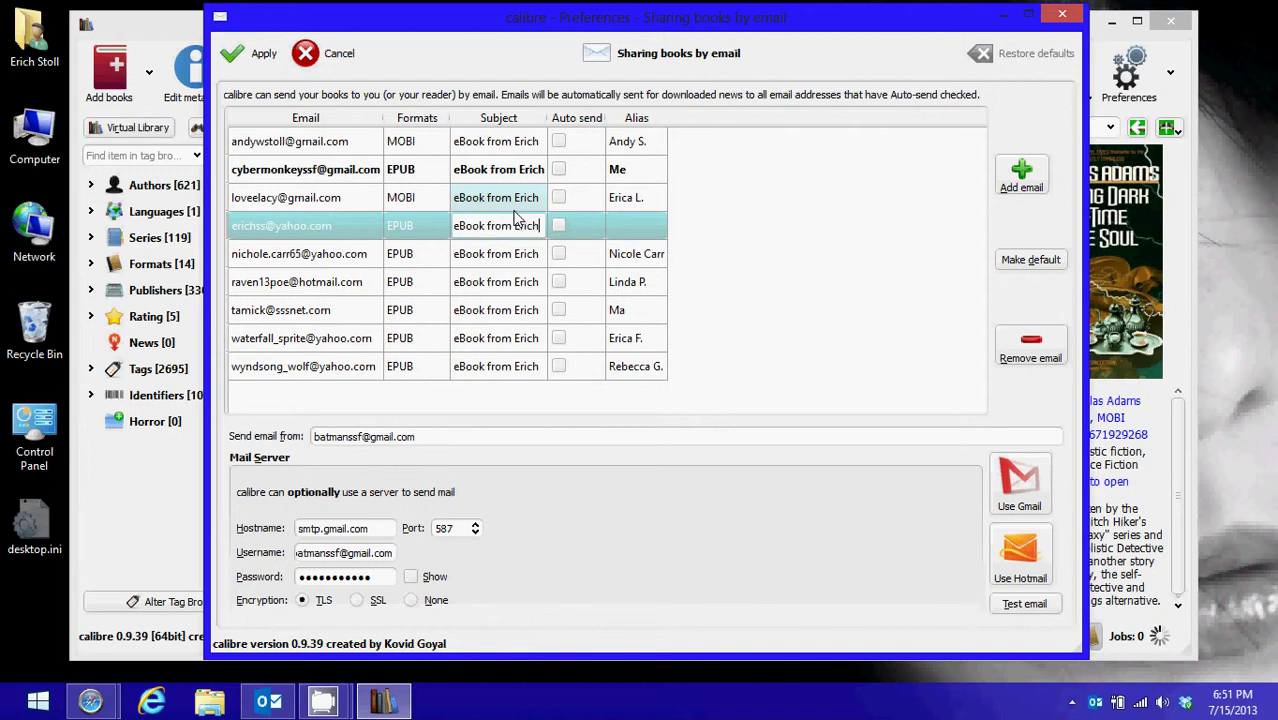
click(630, 236)
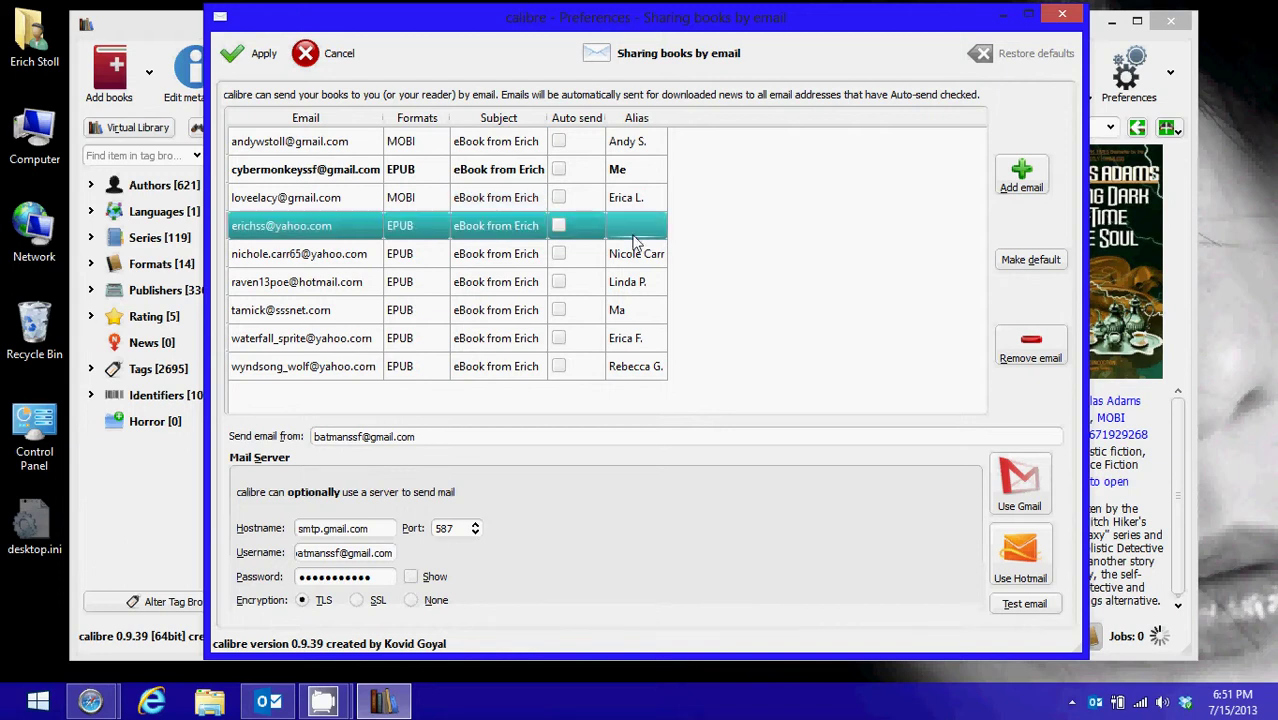
text(ErichSS)
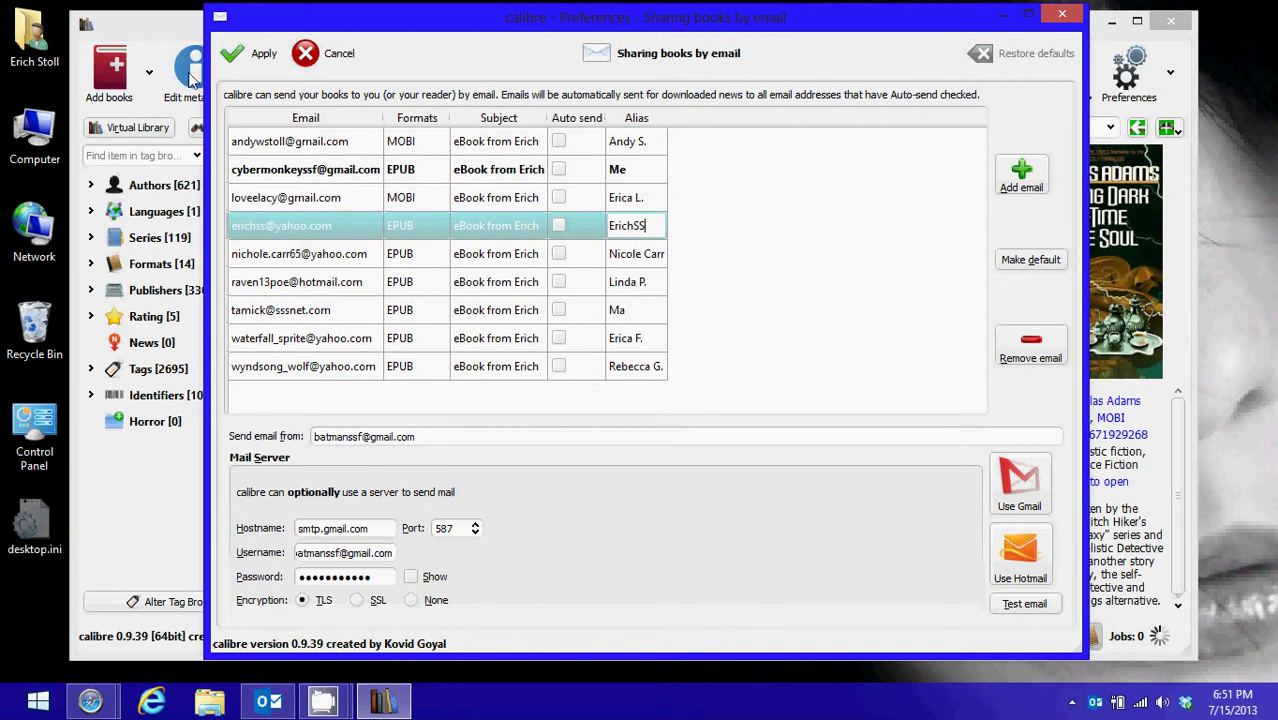
click(260, 57)
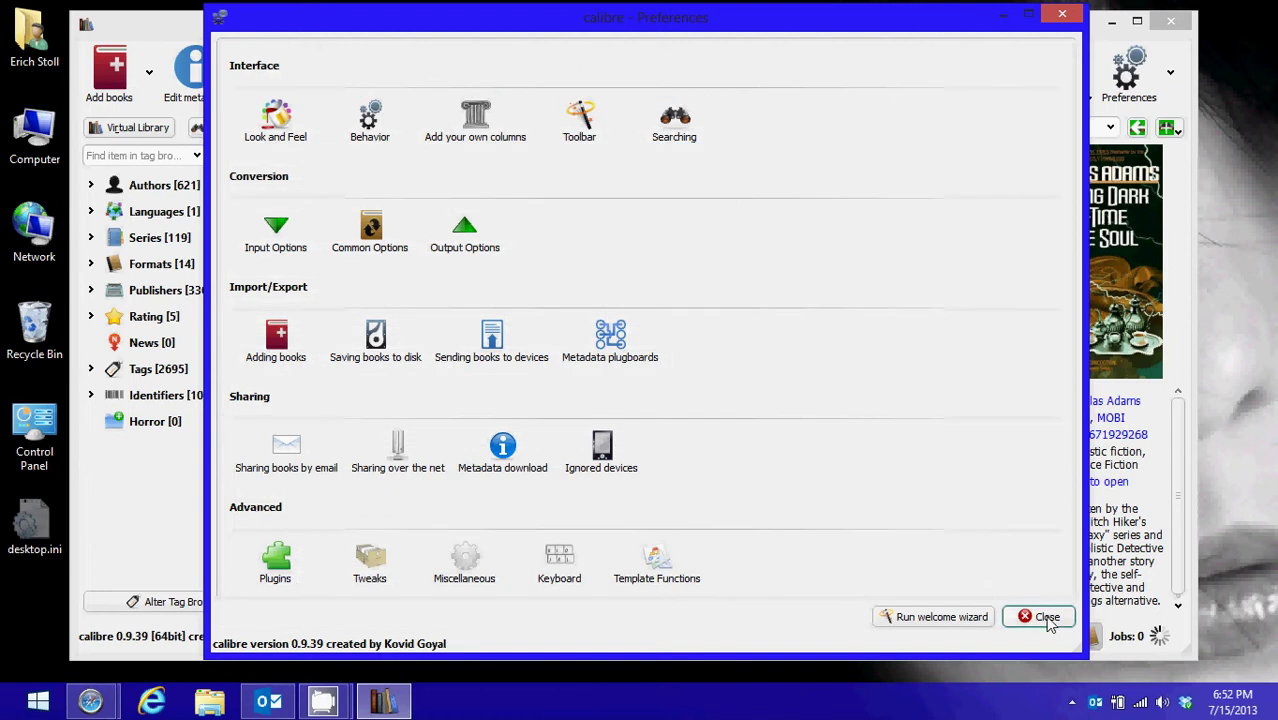
Close Preferences and confirm the new recipient appears under Connect/share > Email to
click(1045, 617)
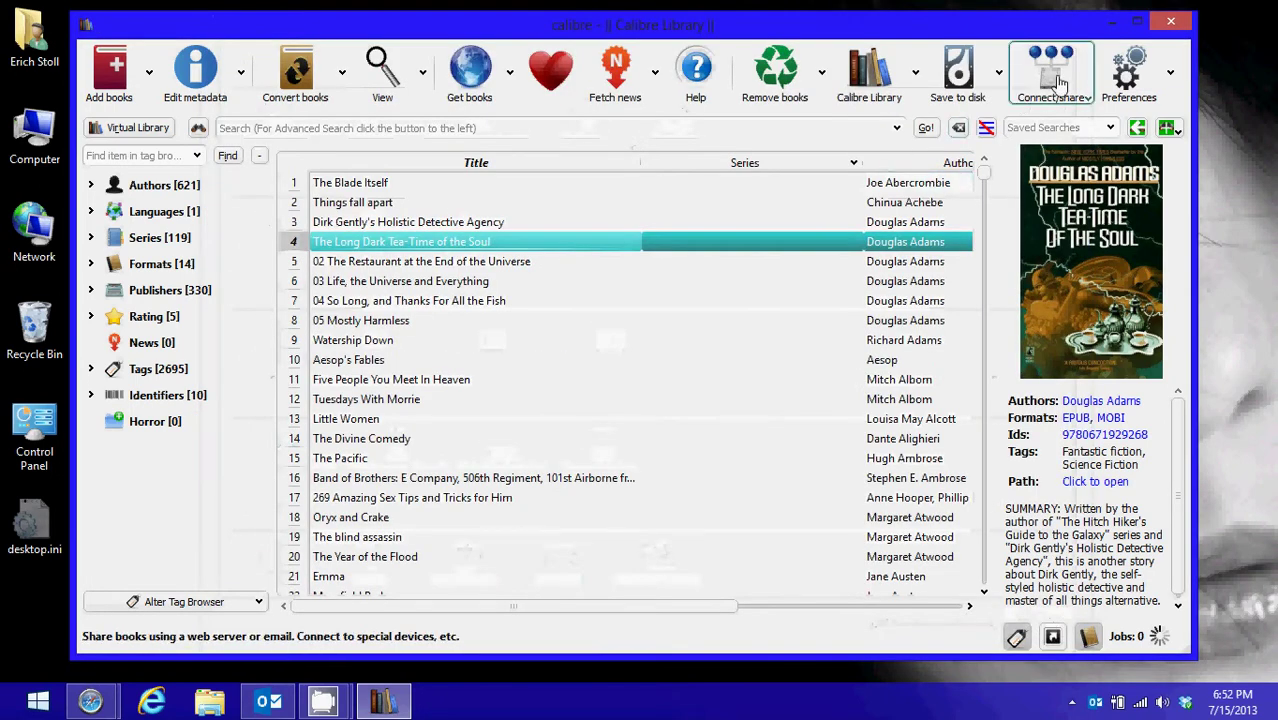
click(1063, 88)
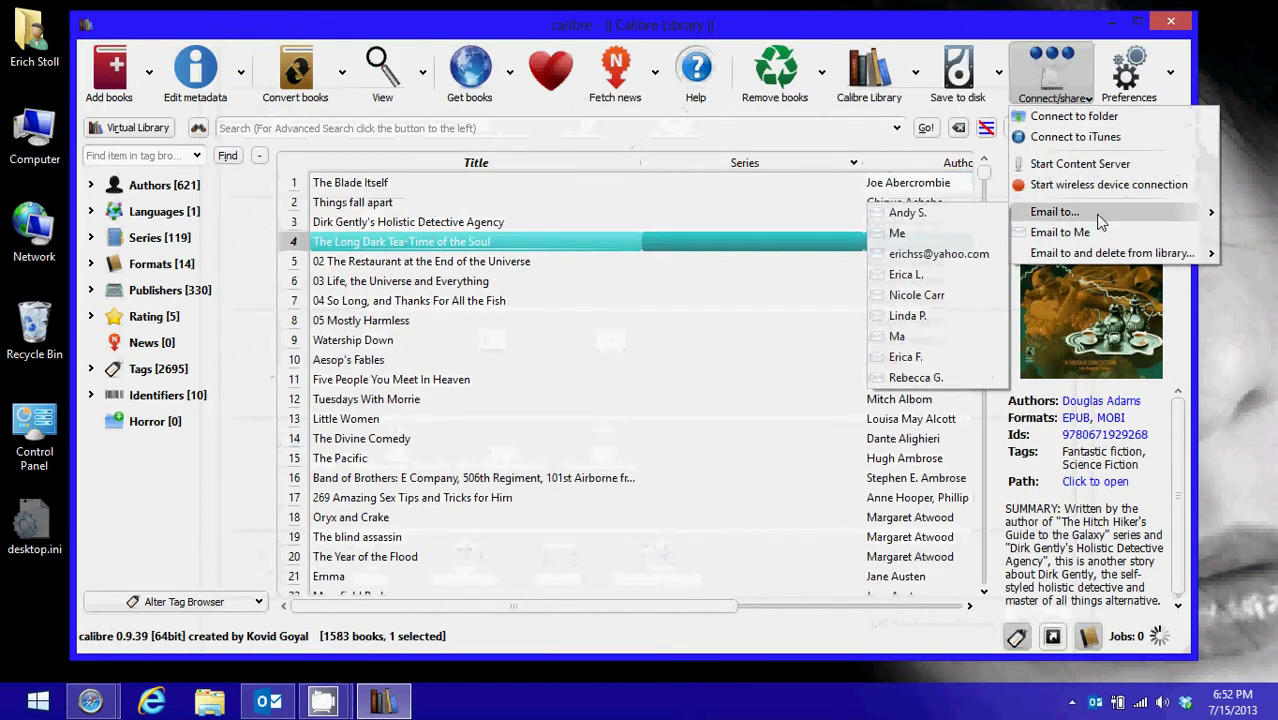
mouse_move(1090, 218)
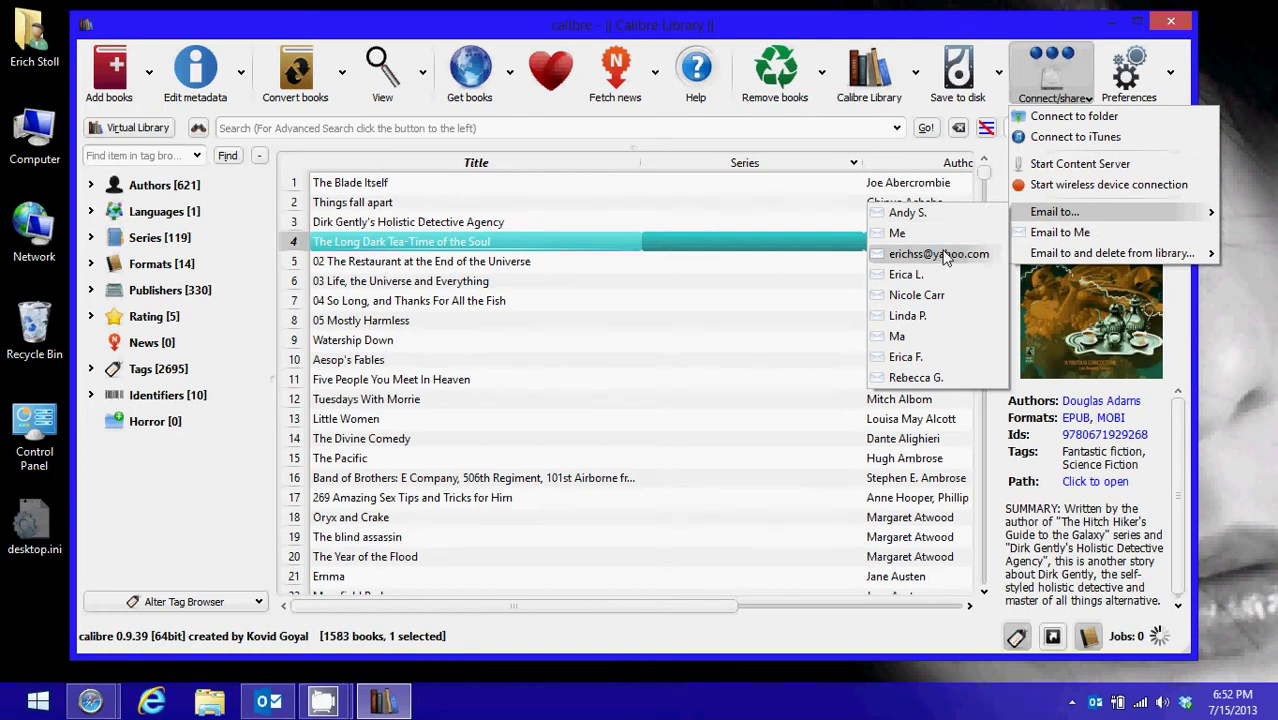
click(901, 55)
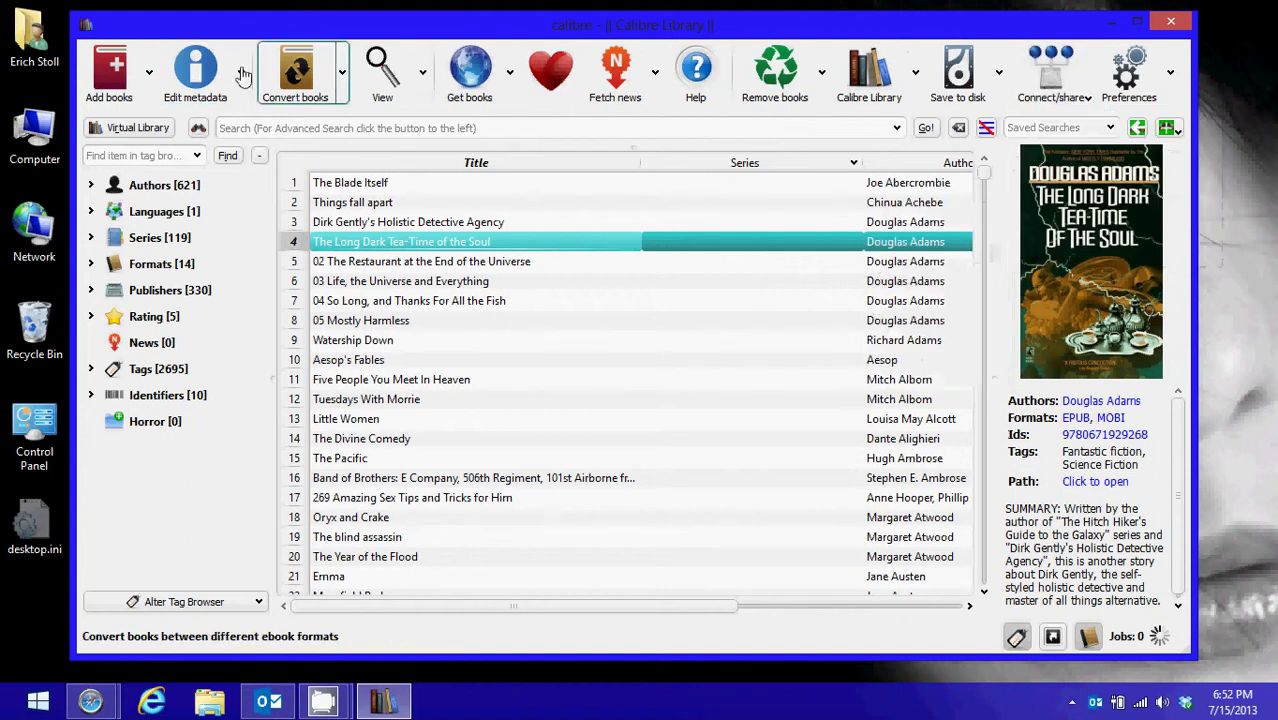
In Sharing books by email preferences, fill in the new recipient's alias
click(1129, 70)
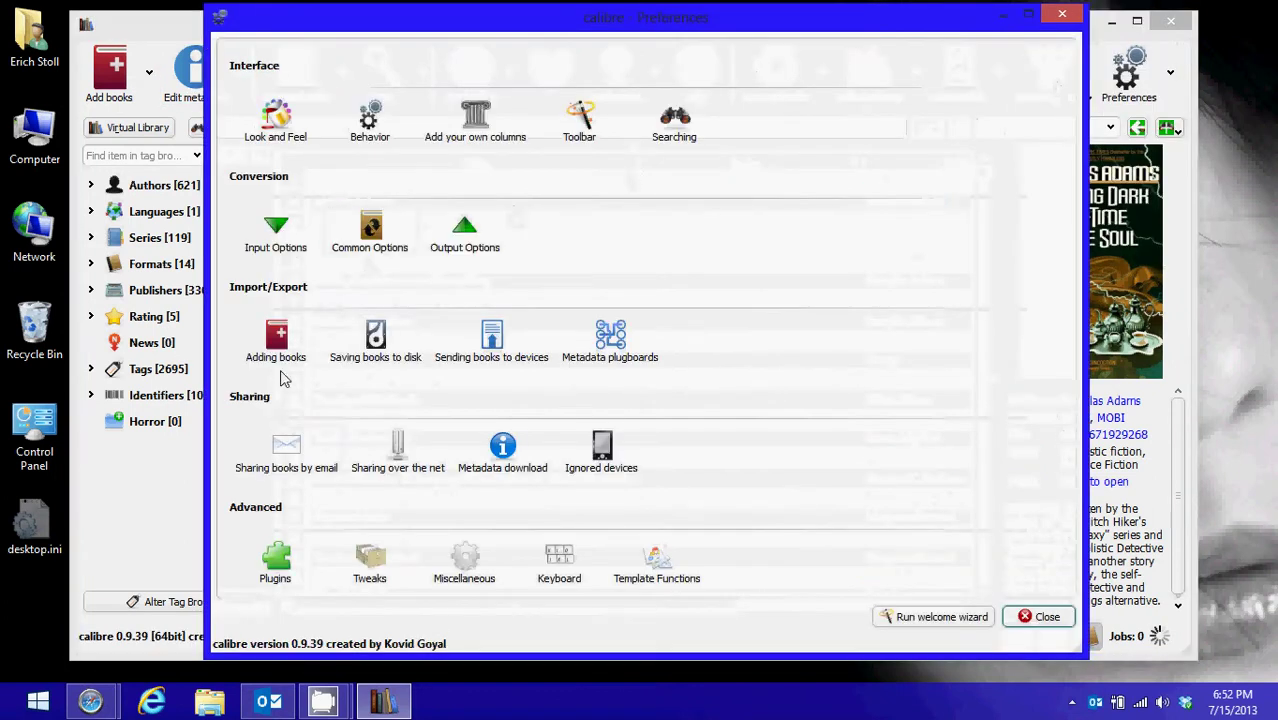
click(285, 445)
click(615, 203)
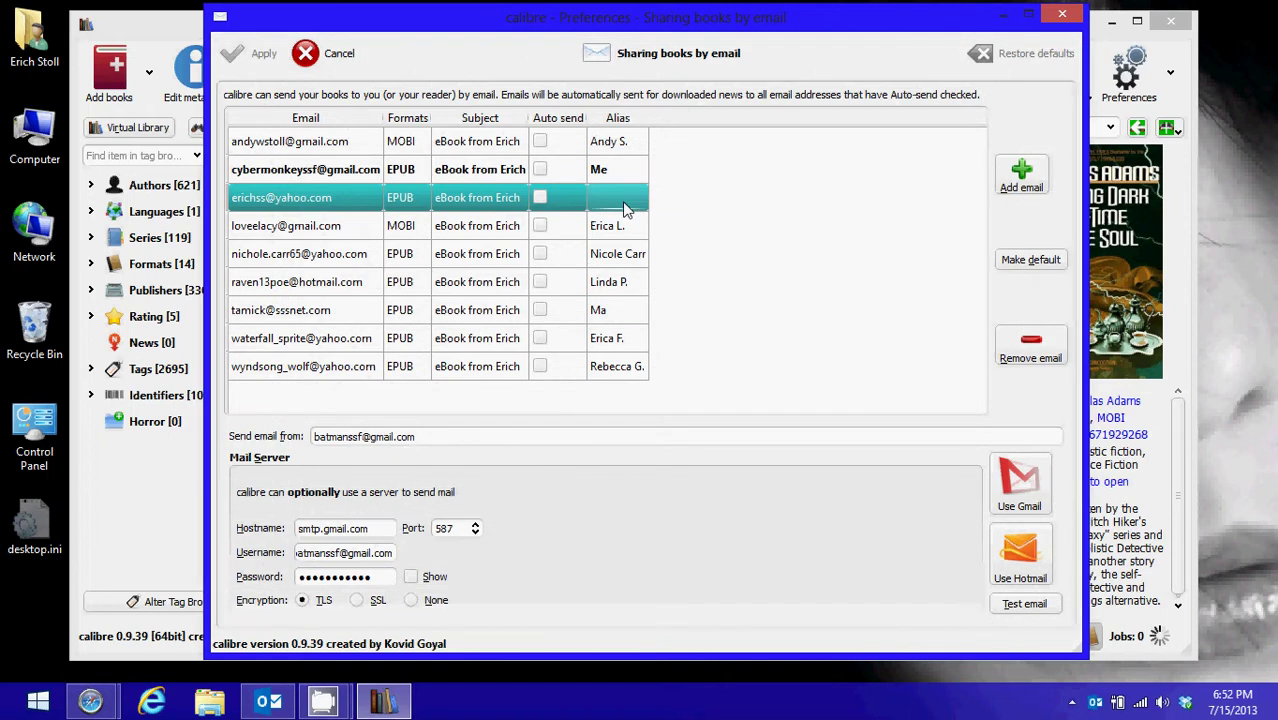
click(622, 201)
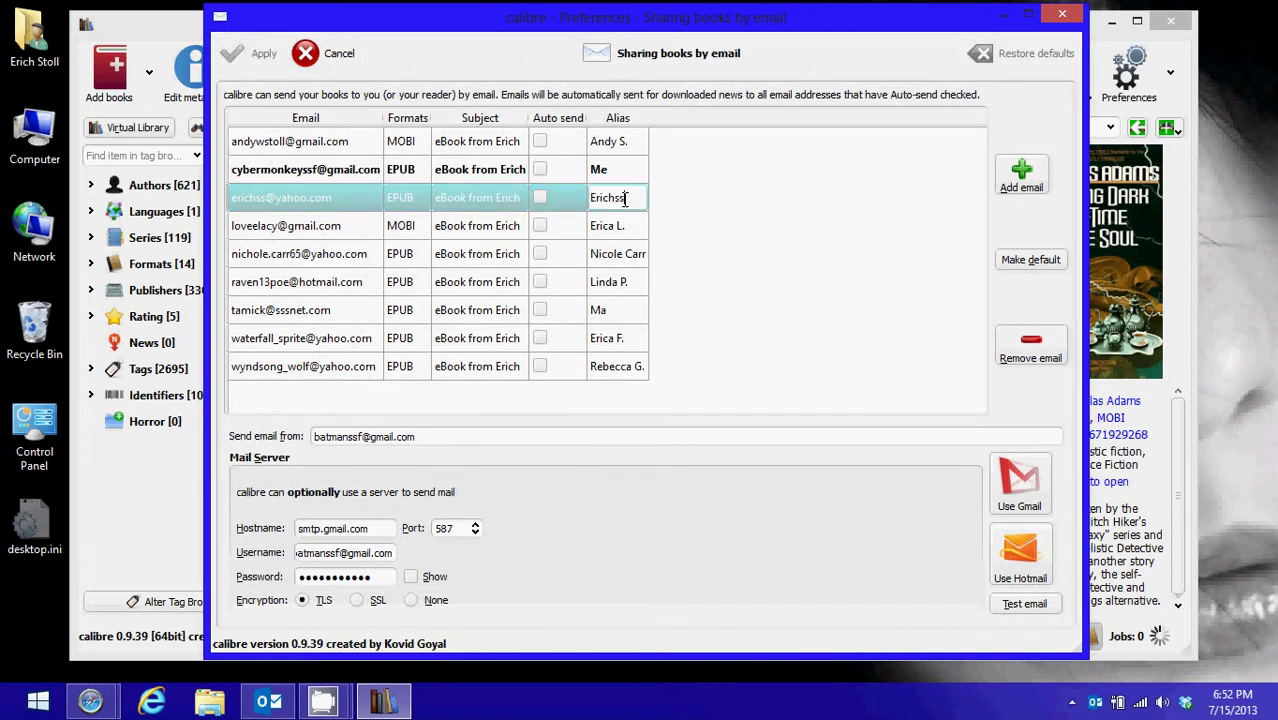
key(Return)
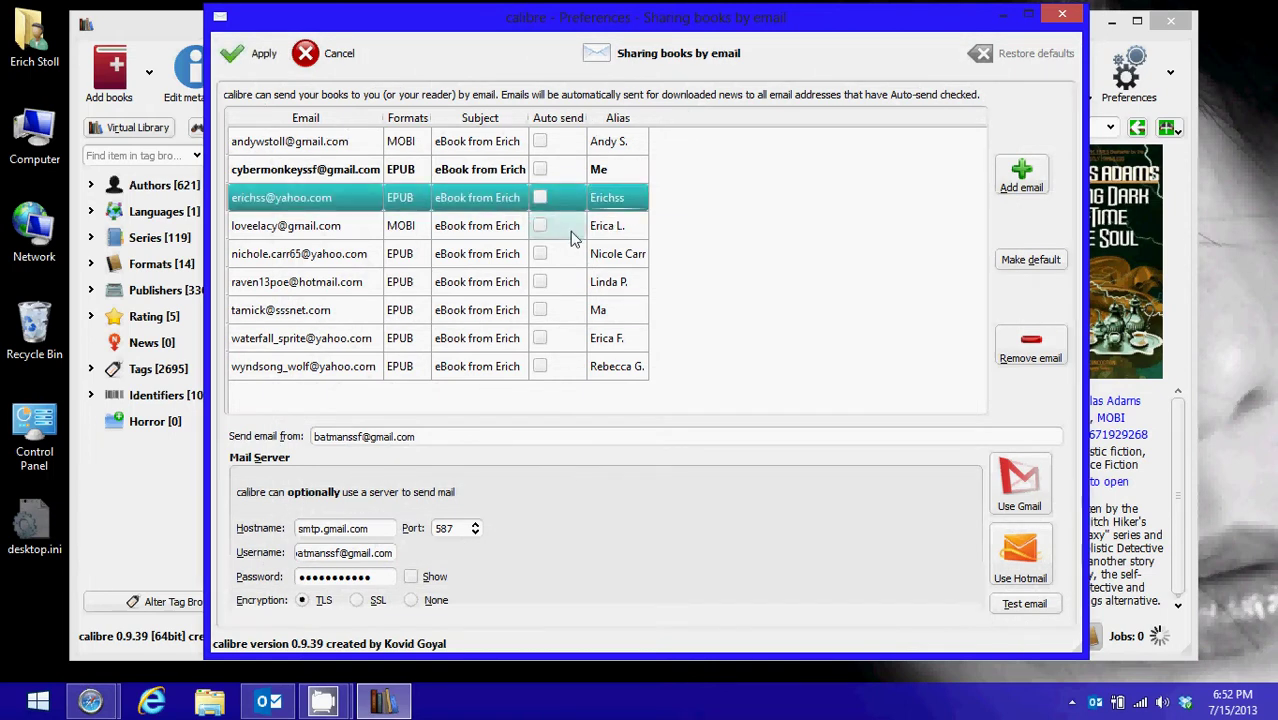
click(572, 232)
click(575, 212)
click(575, 232)
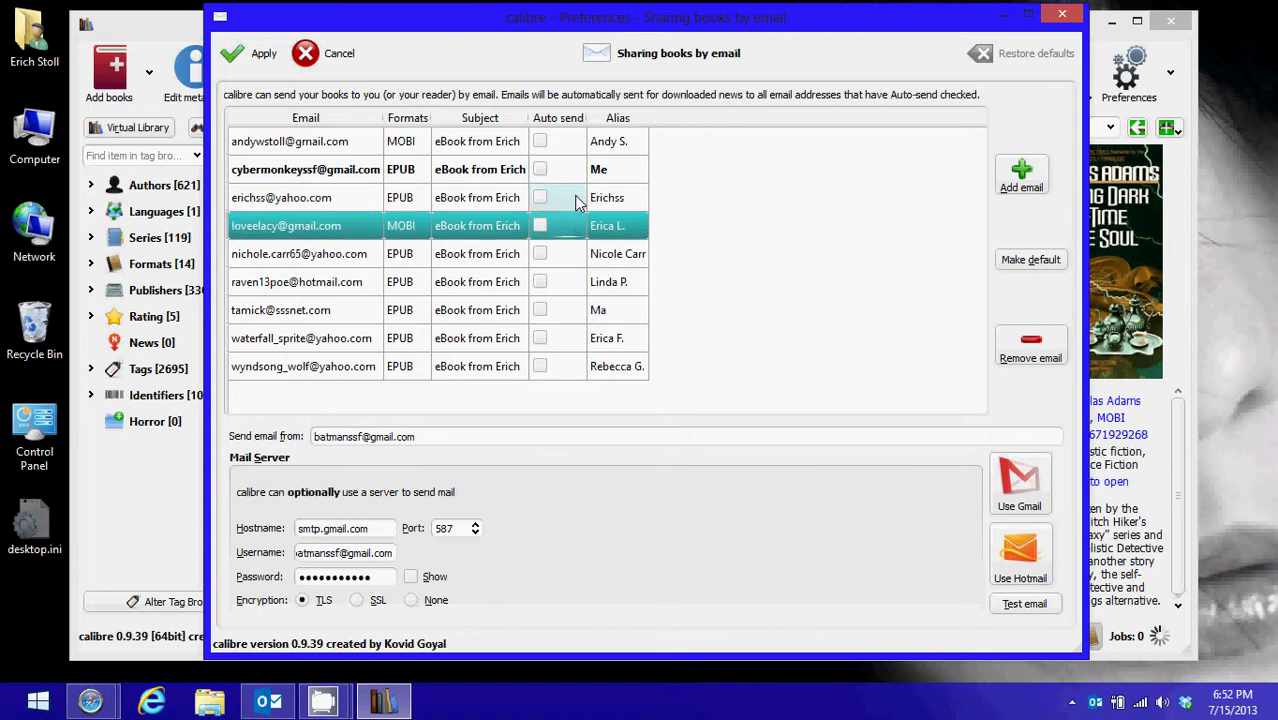
Apply the e-mail sharing settings and close Preferences back to the library
click(258, 54)
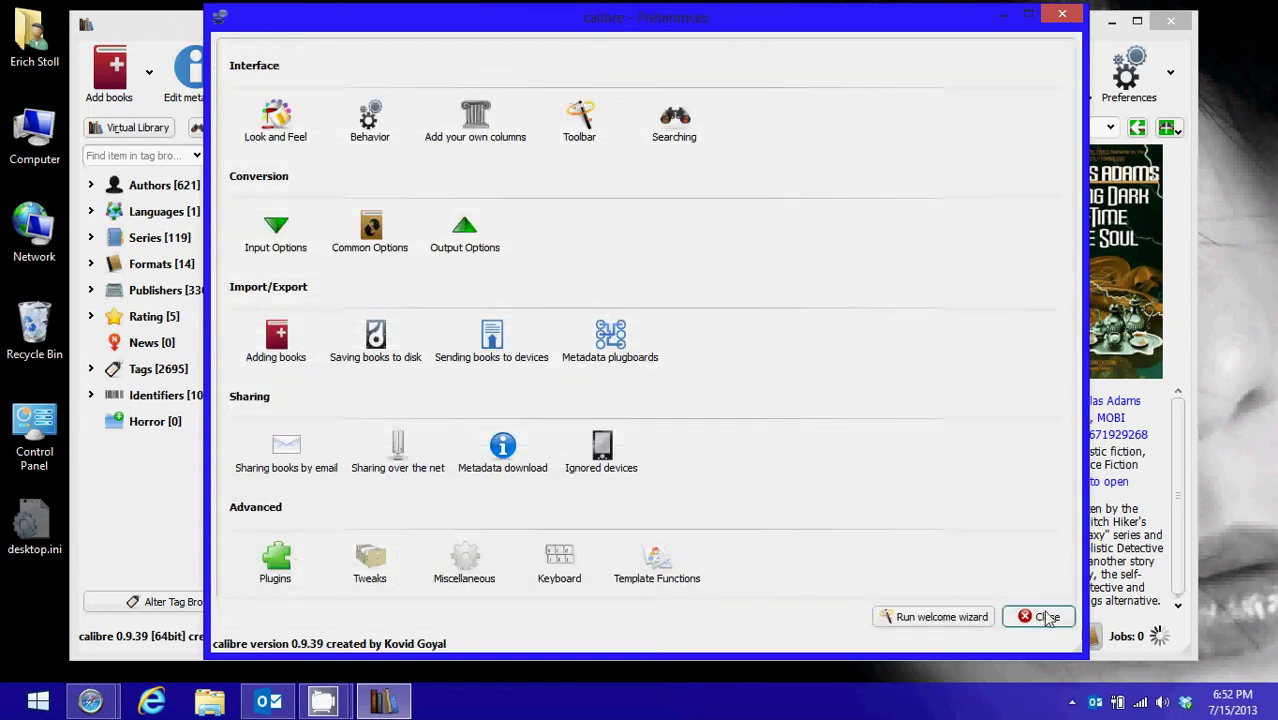
click(1043, 616)
click(1126, 86)
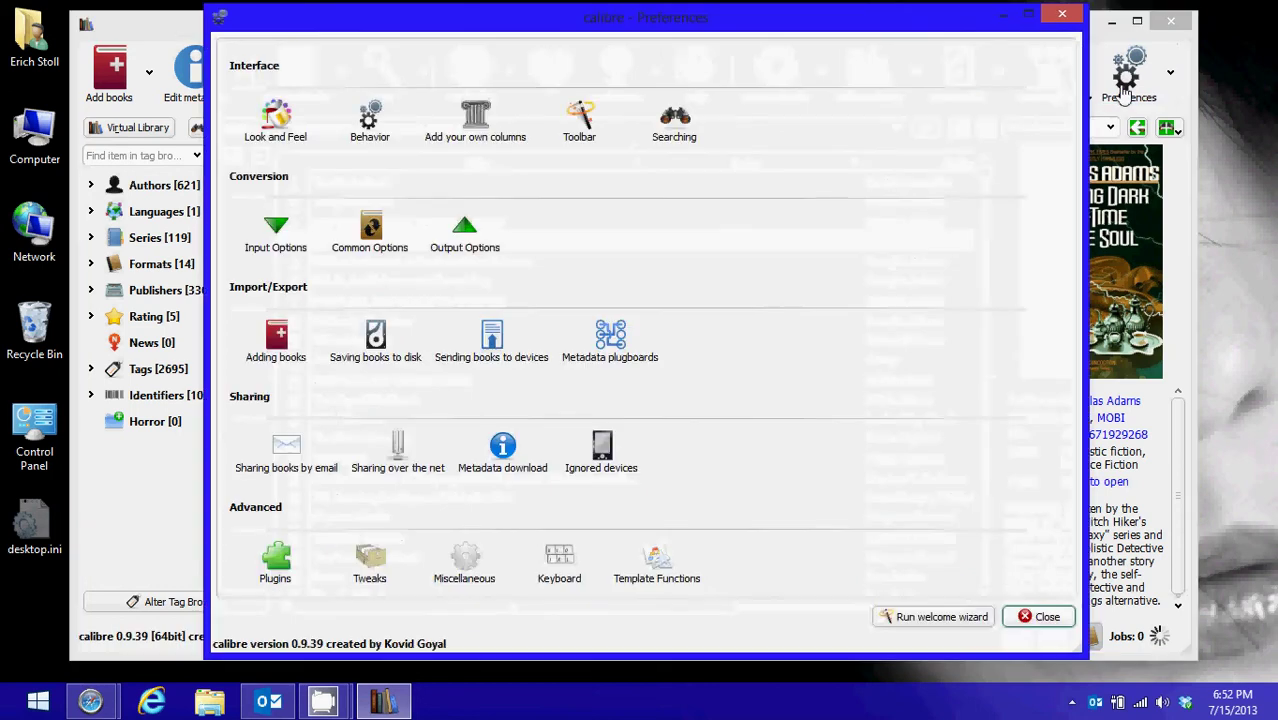
click(1040, 616)
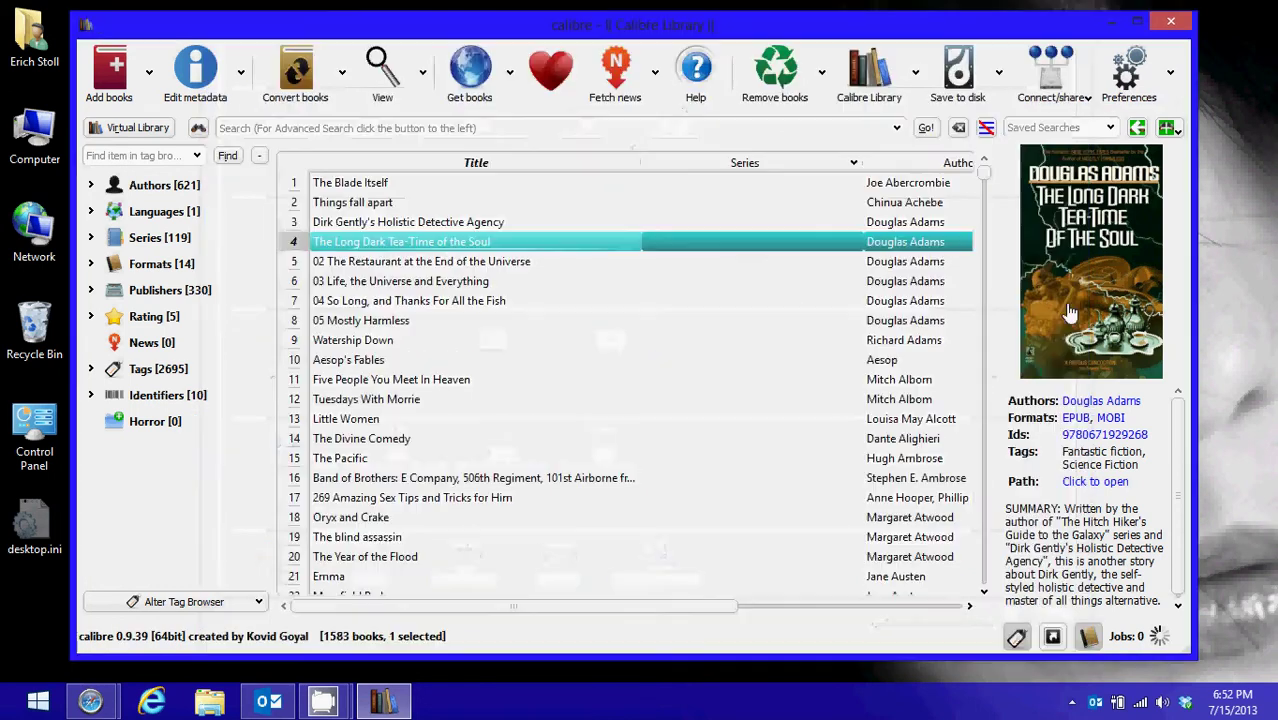
click(1063, 88)
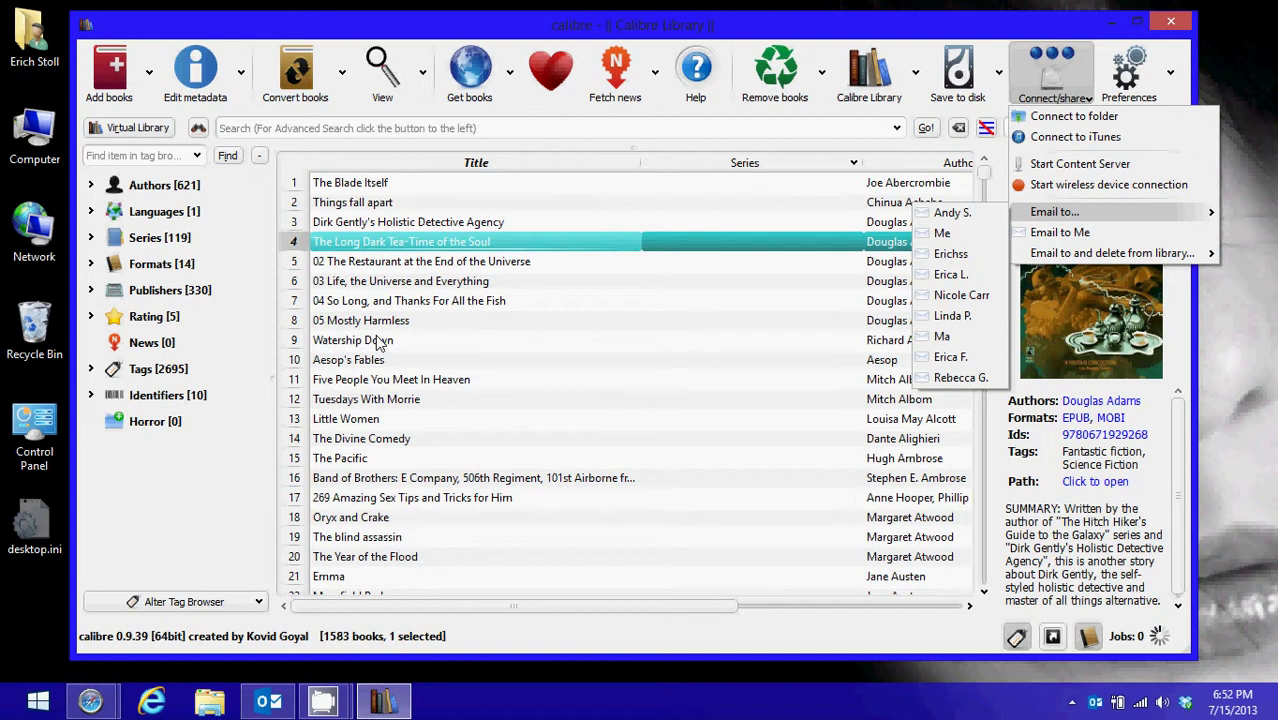
click(330, 22)
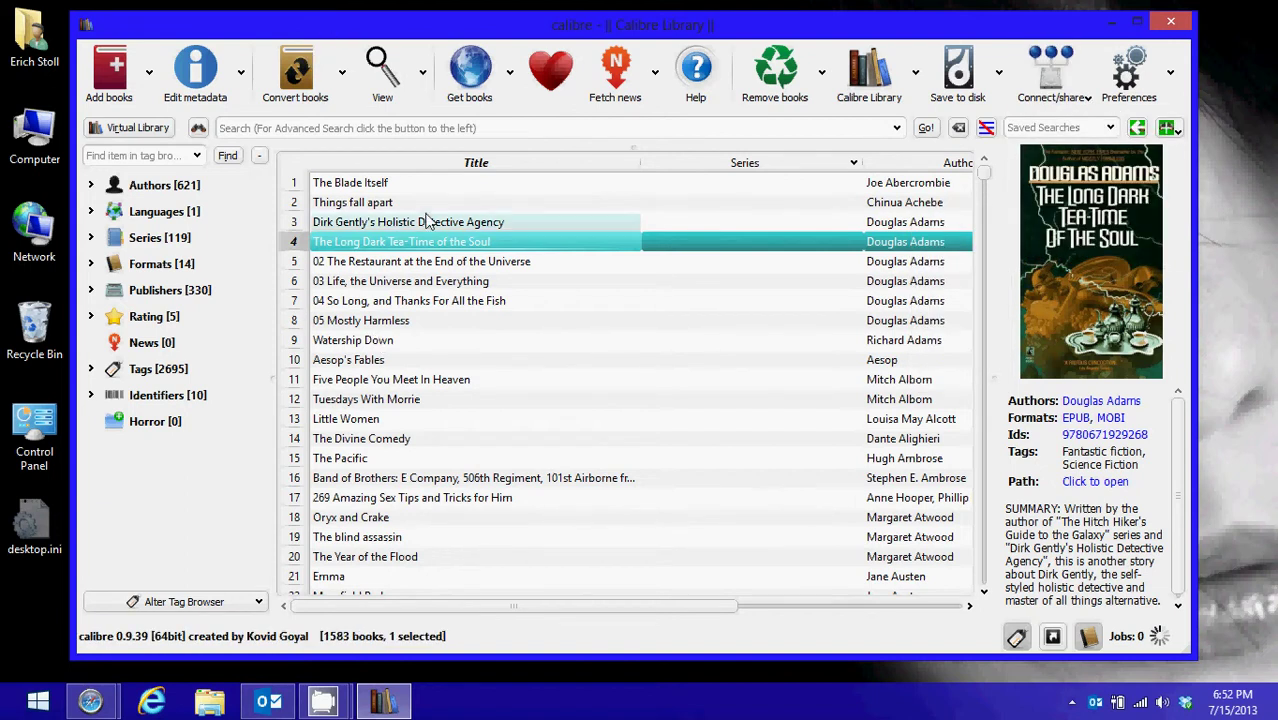
Browse the book list and select Dave Barry's Only Travel Guide You'll Ever Need
click(367, 360)
click(367, 341)
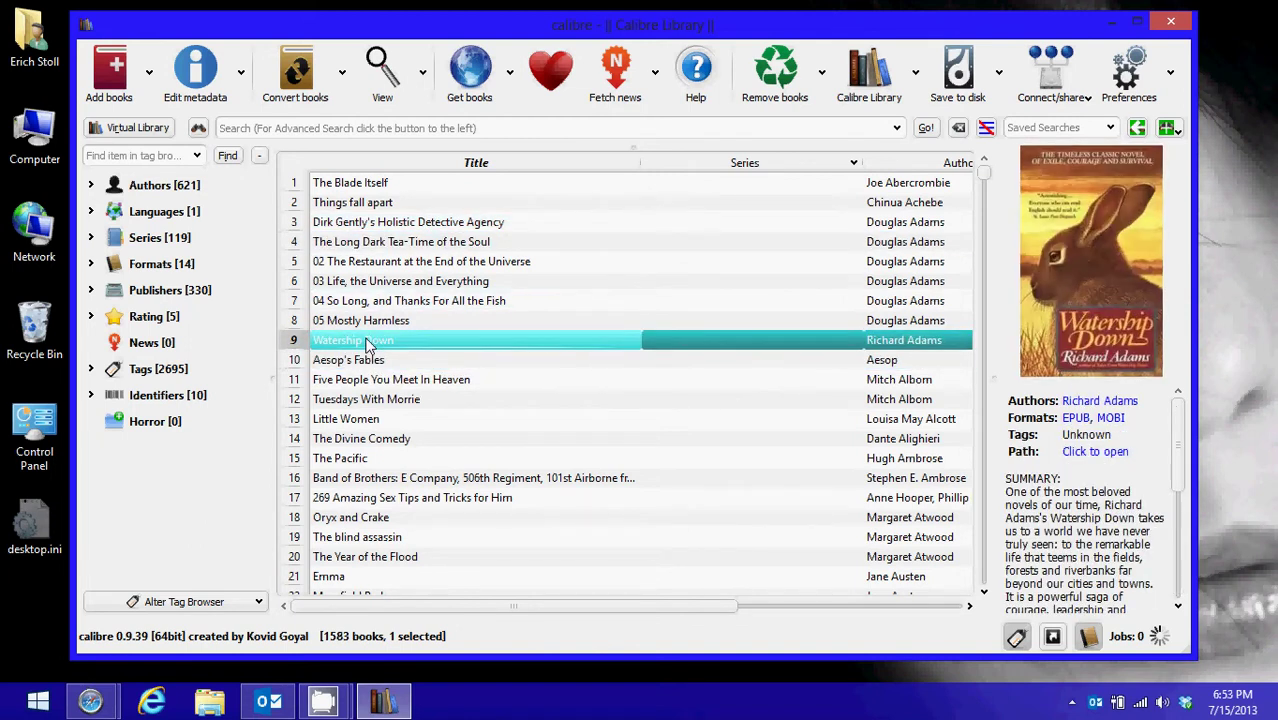
key(Up)
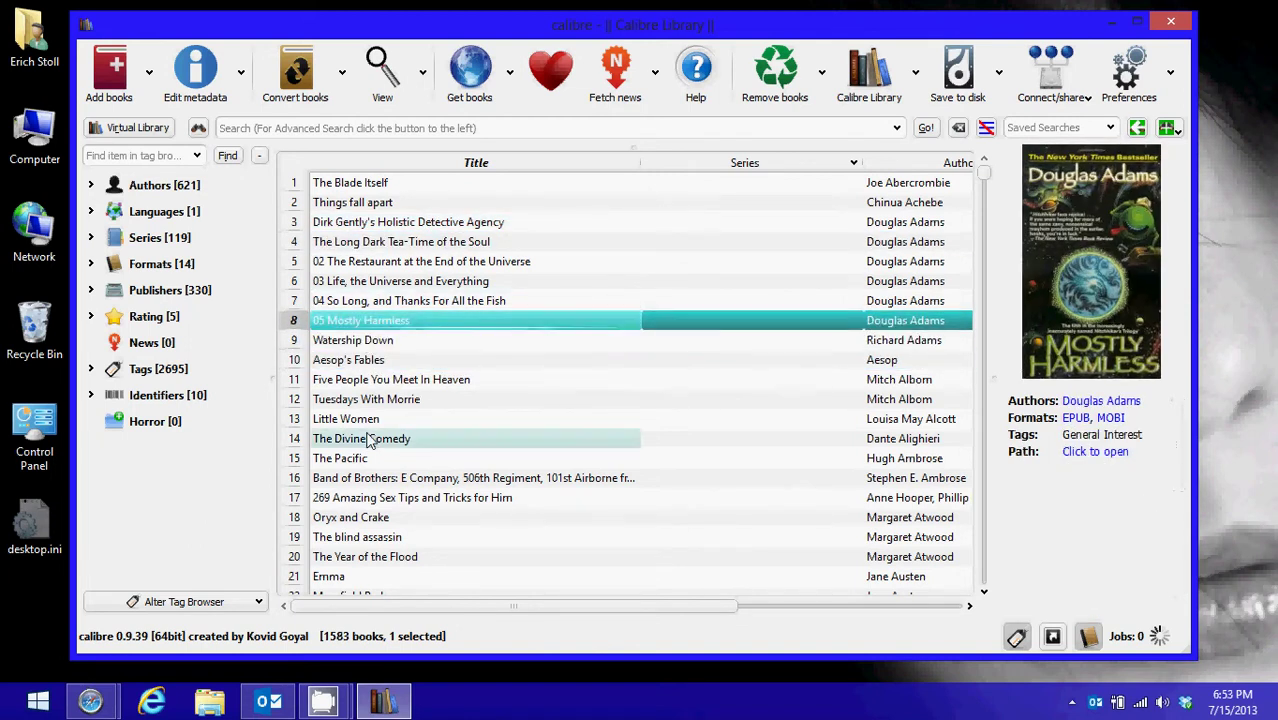
click(370, 440)
click(352, 463)
scroll(372, 440, down, 3)
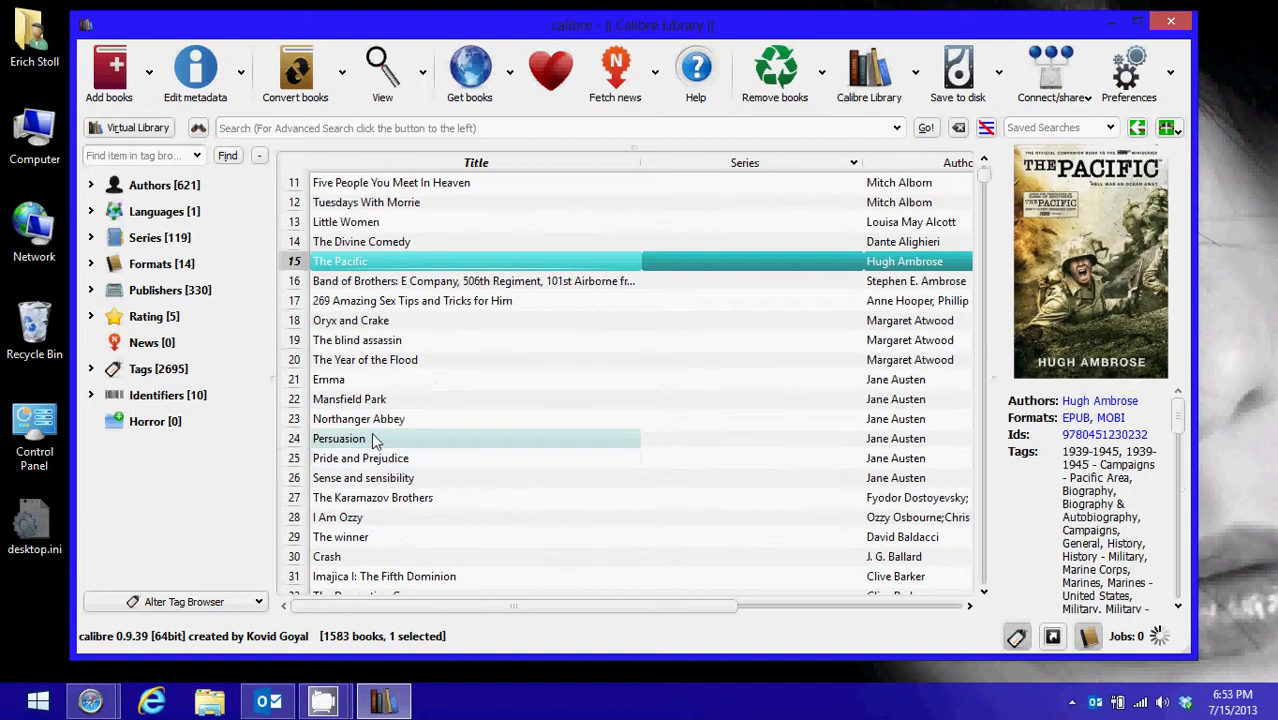
click(373, 440)
click(362, 478)
scroll(360, 475, down, 2)
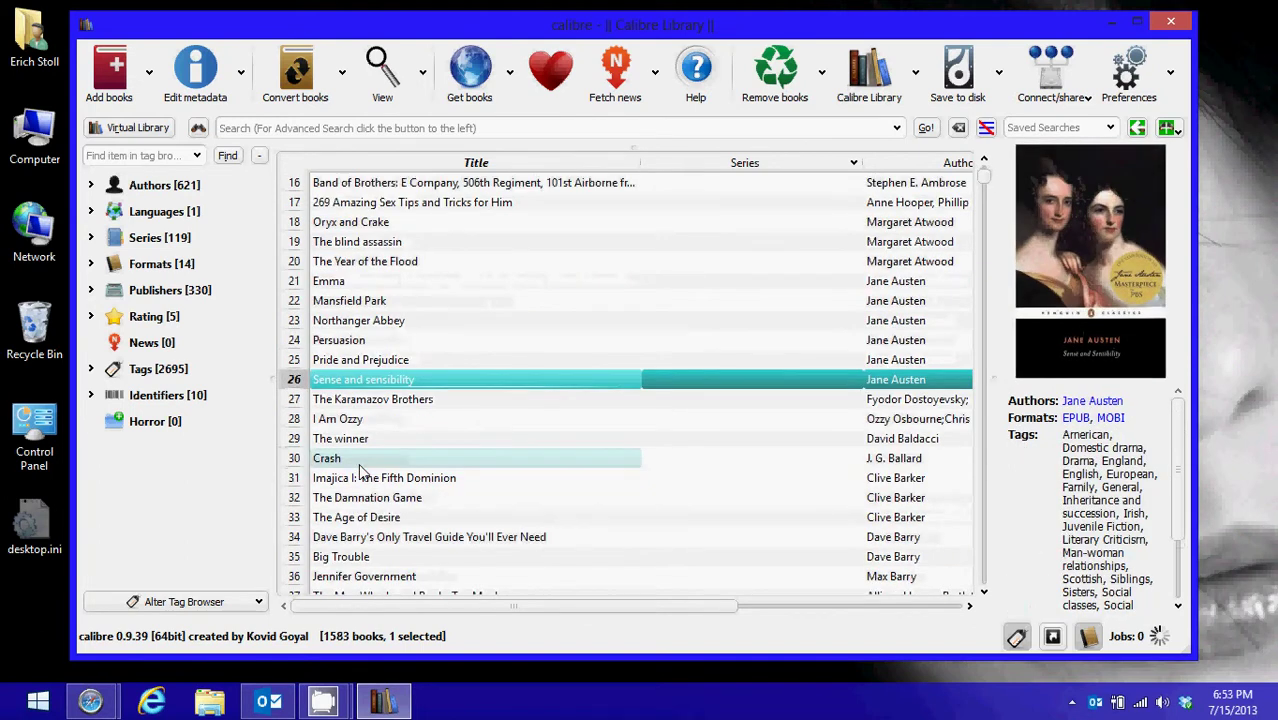
click(360, 459)
click(368, 498)
click(367, 538)
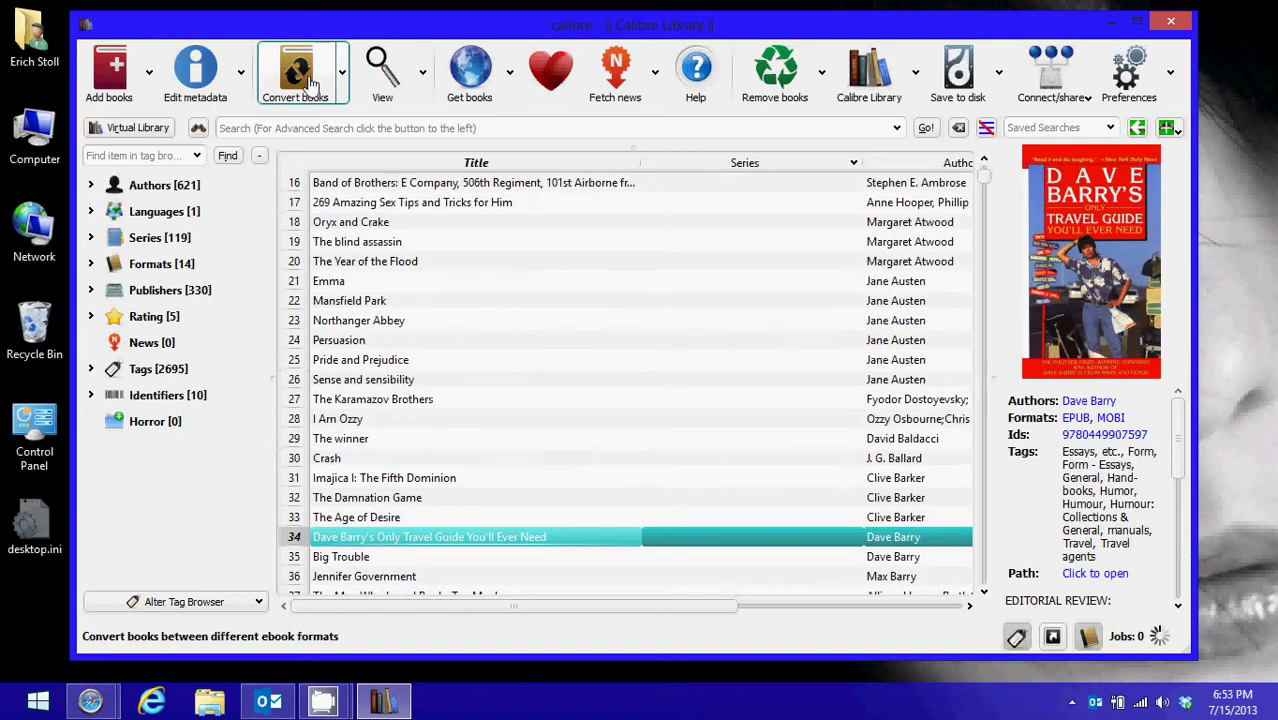
Open Convert books for it and switch the output format from EPUB to MOBI
click(310, 87)
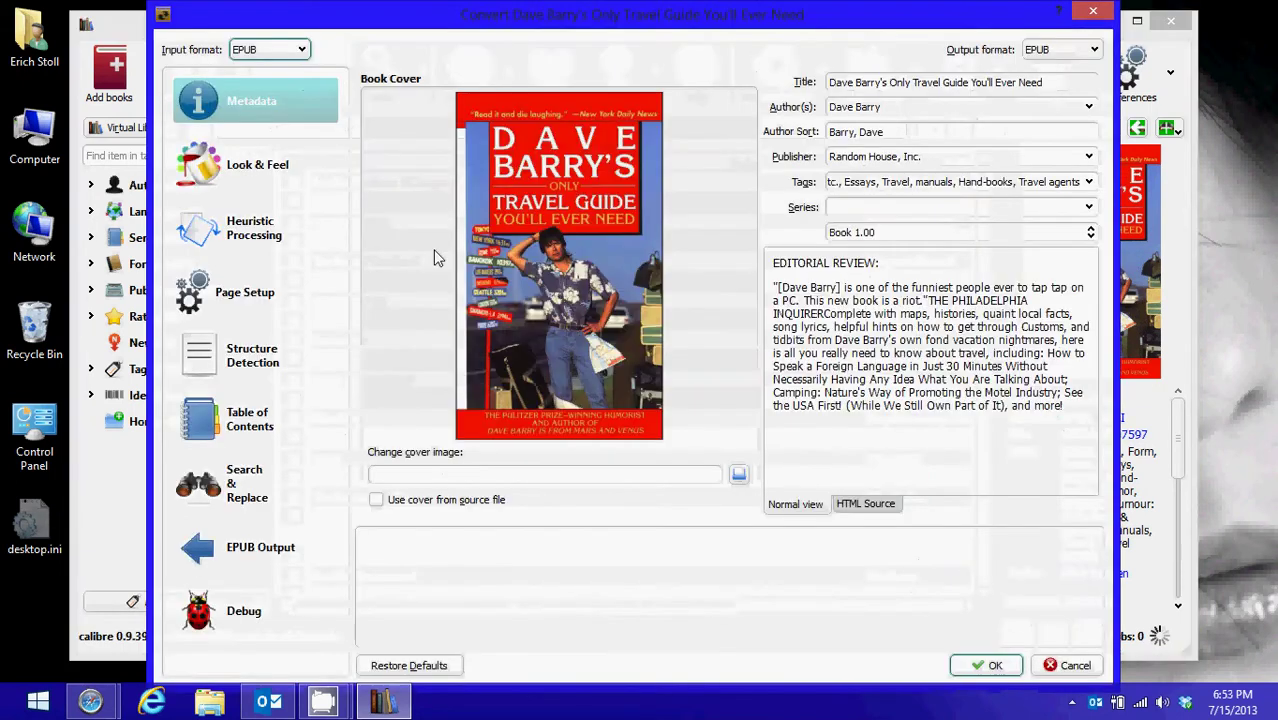
click(1077, 52)
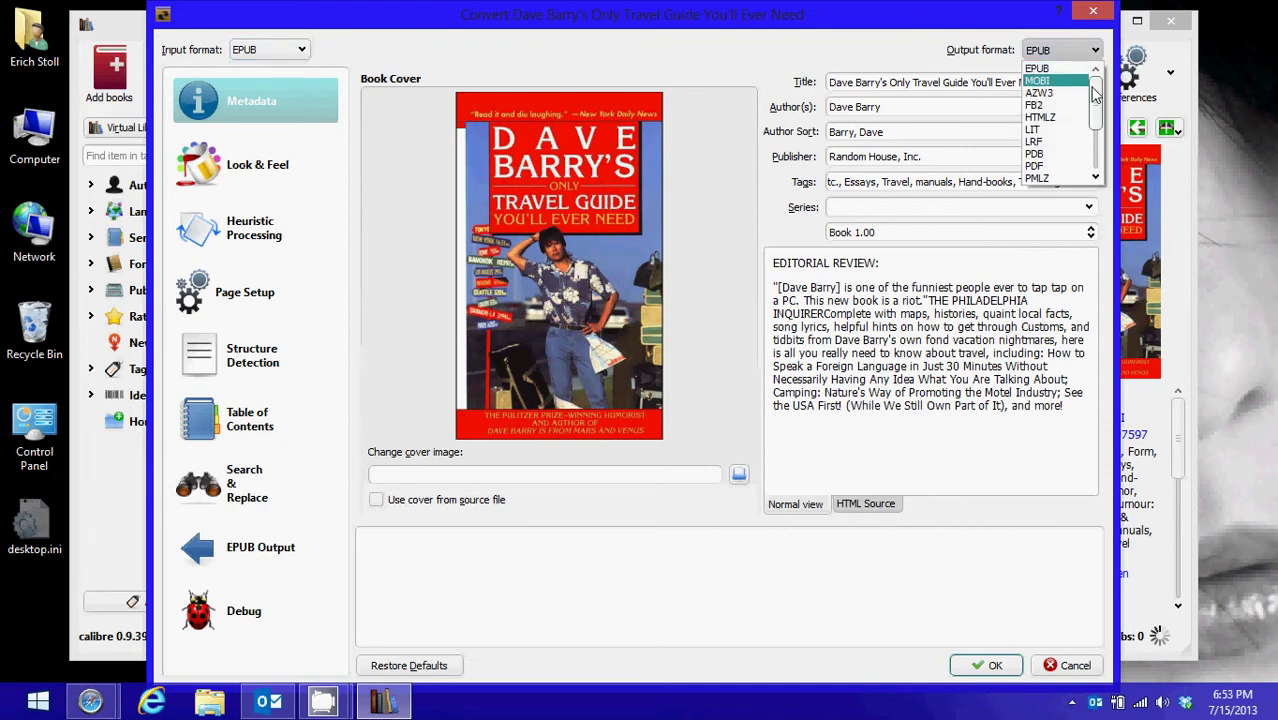
drag(1094, 93, 1094, 85)
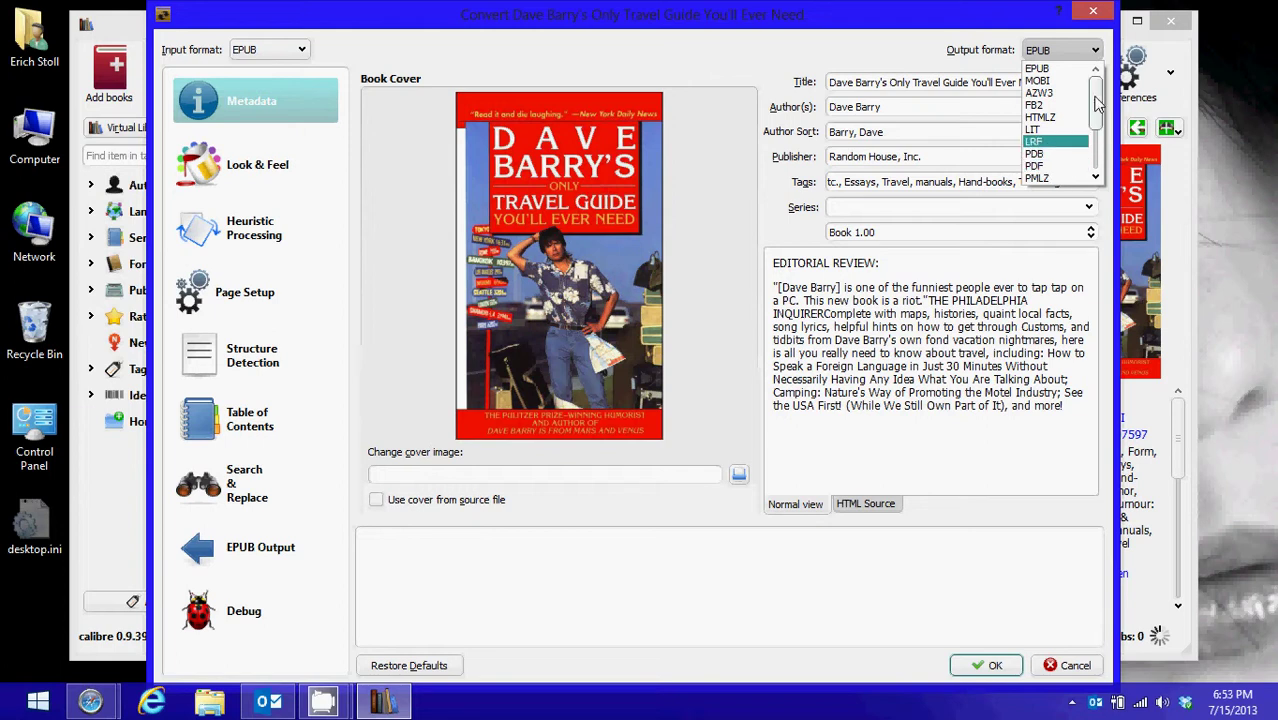
scroll(1097, 120, down, 1)
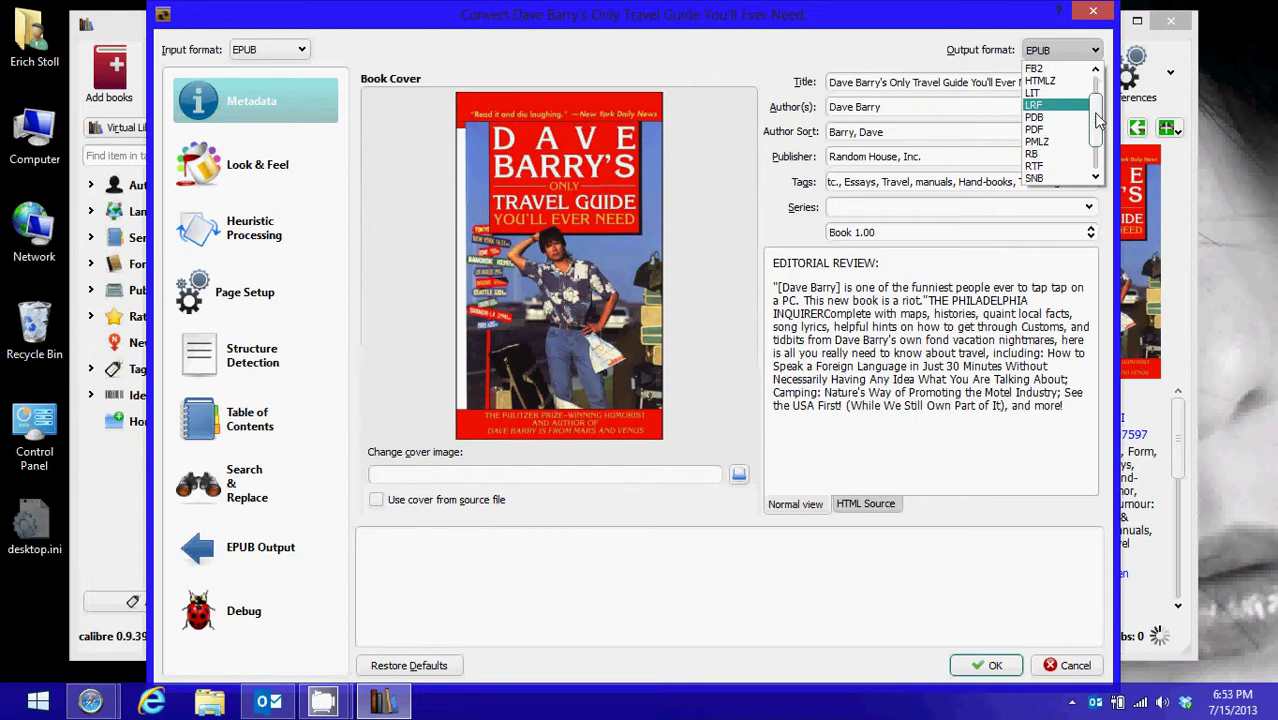
drag(1097, 120, 1099, 92)
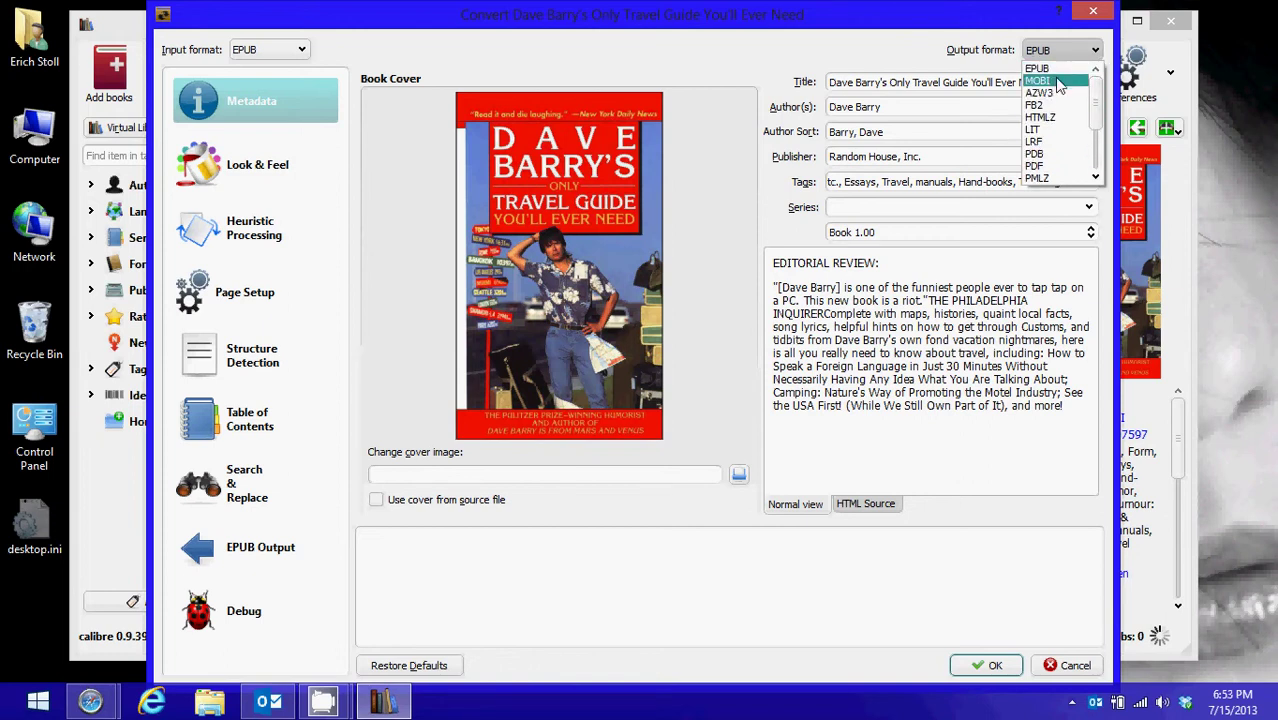
click(1057, 79)
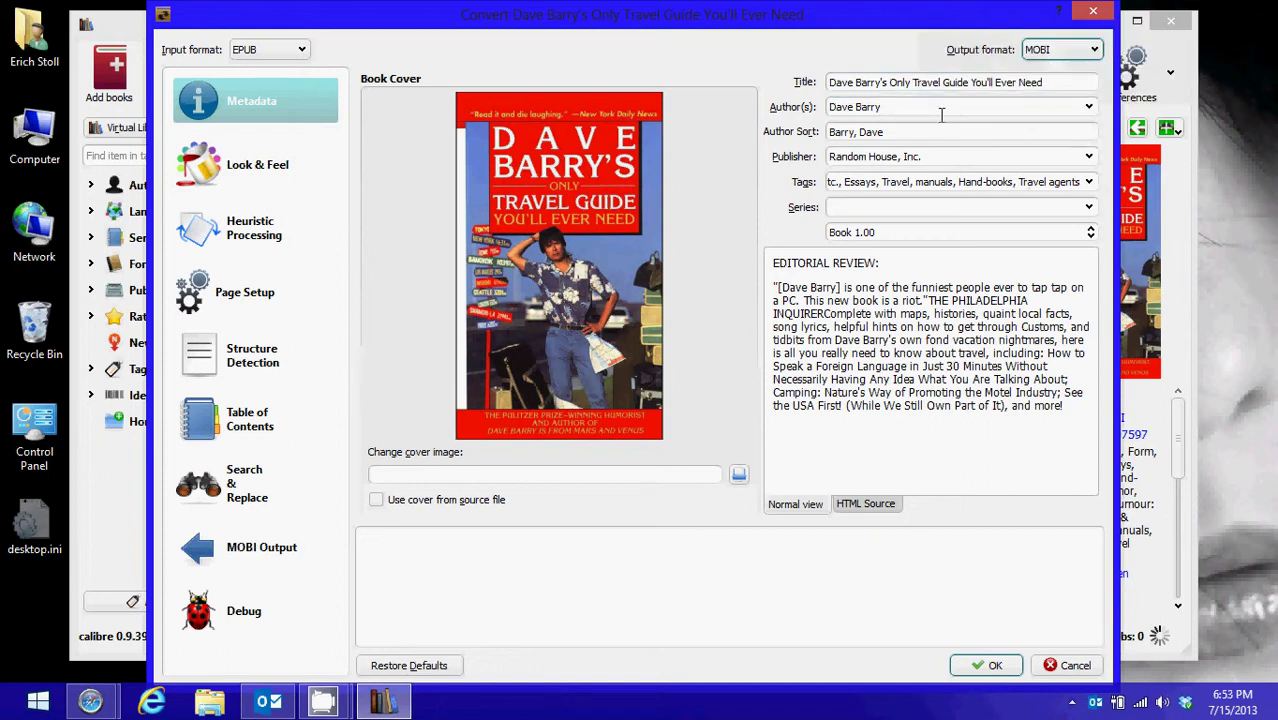
Start the MOBI conversion and watch the job finish in the Jobs list
click(993, 667)
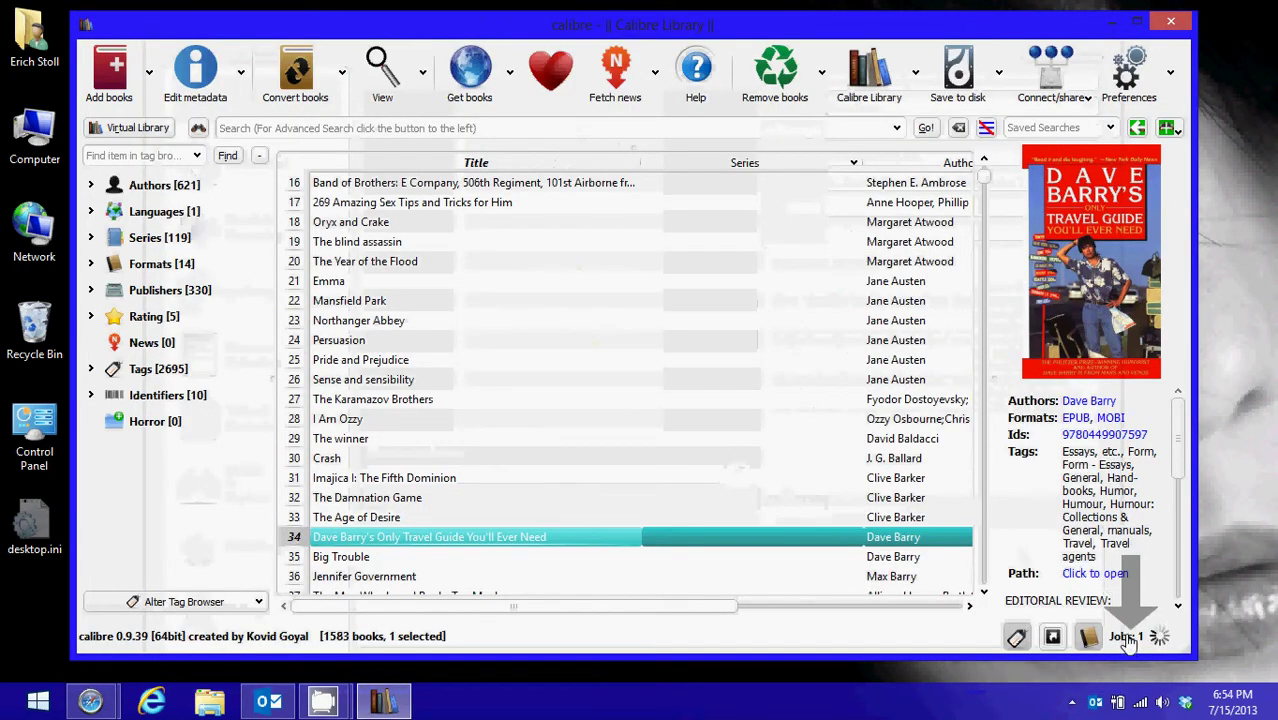
click(1125, 637)
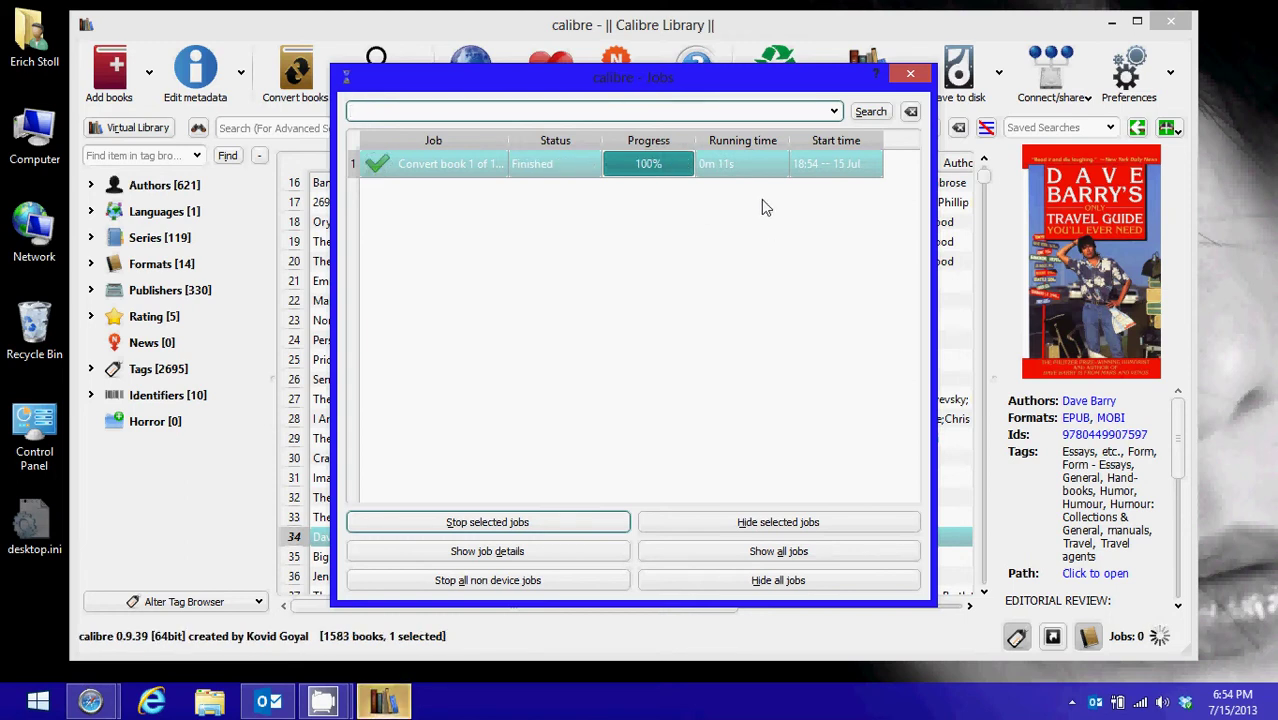
click(910, 75)
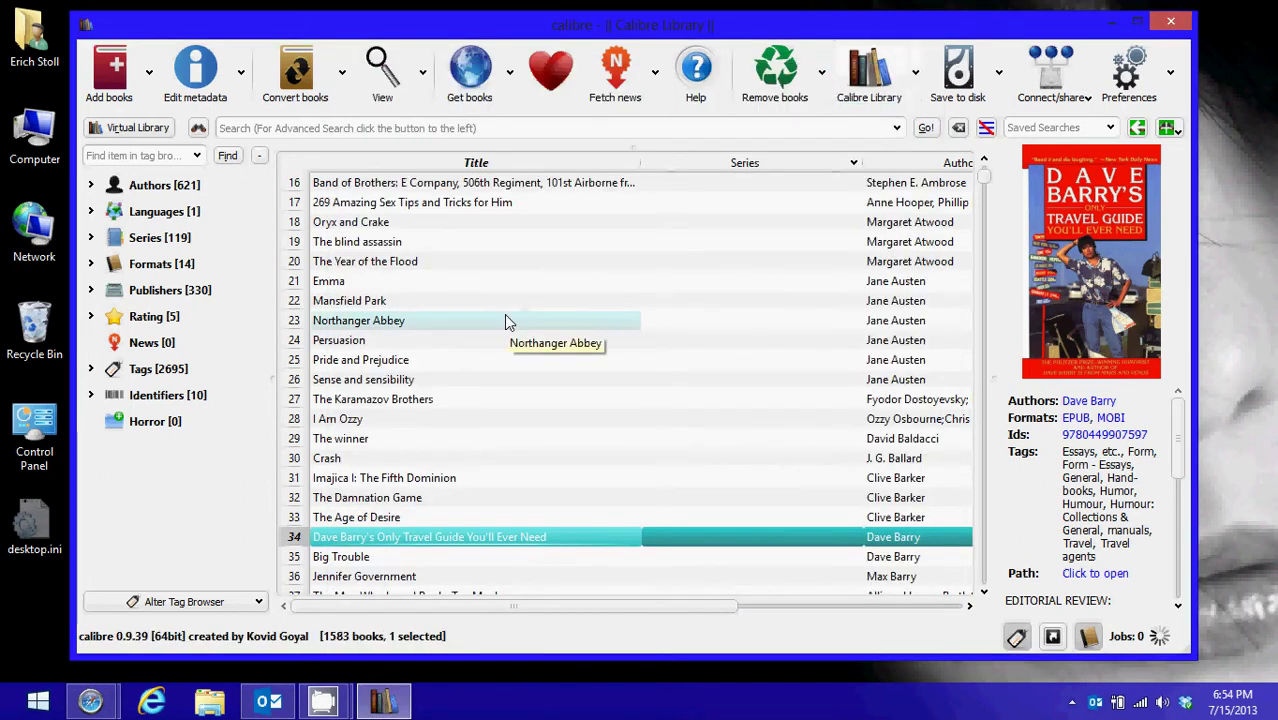
Open Preferences > Tweaks and scroll down to the output-format conversion tweak
click(1128, 75)
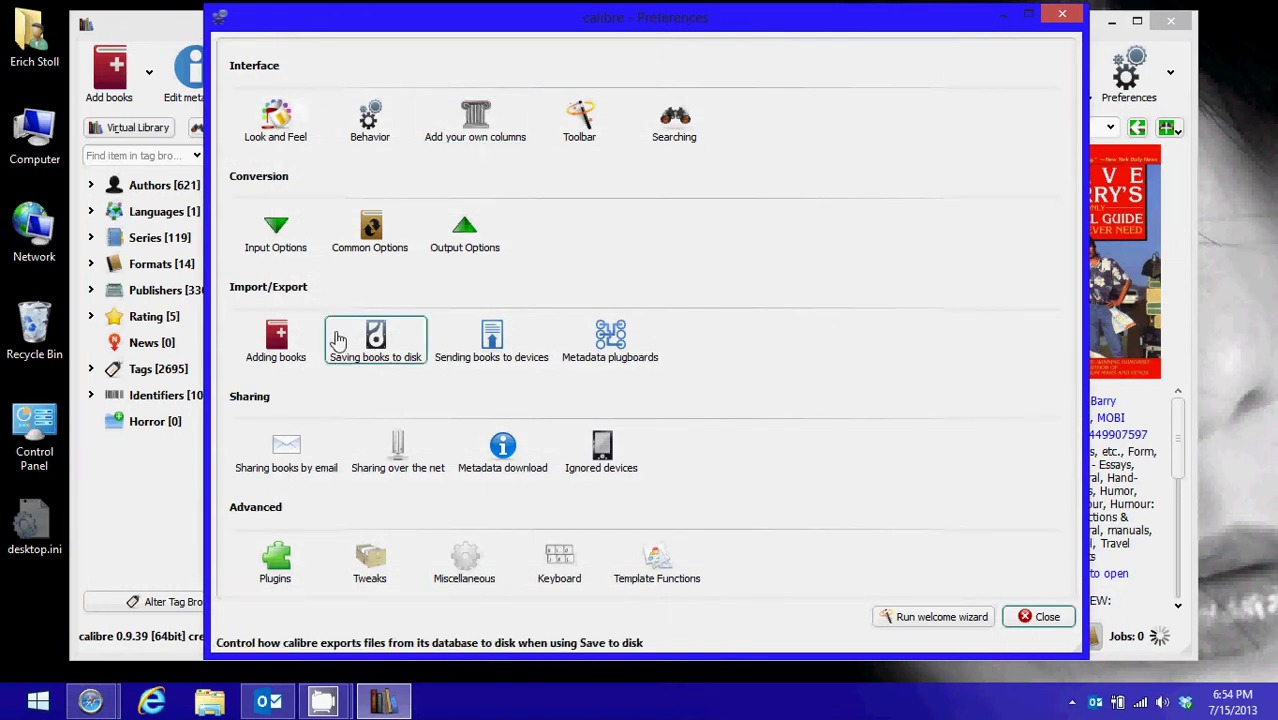
click(368, 567)
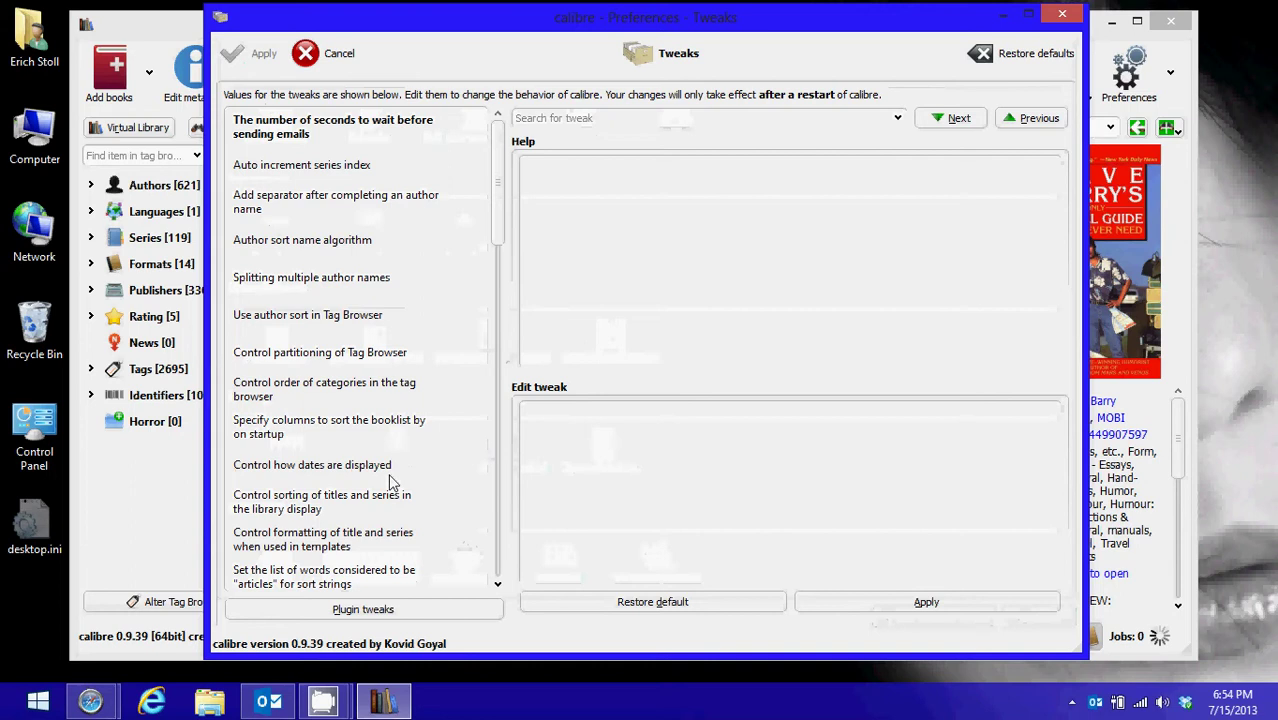
click(497, 584)
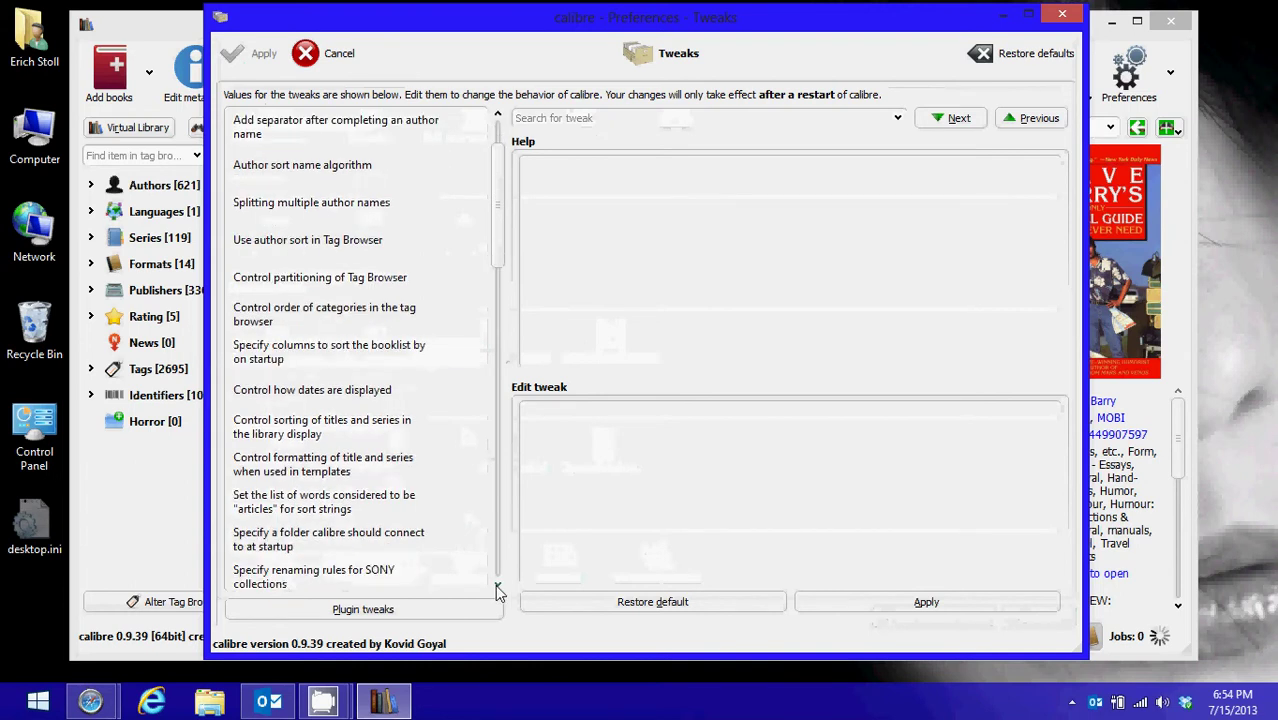
click(497, 586)
click(497, 586)
click(497, 586)
click(497, 586)
click(497, 586)
click(497, 585)
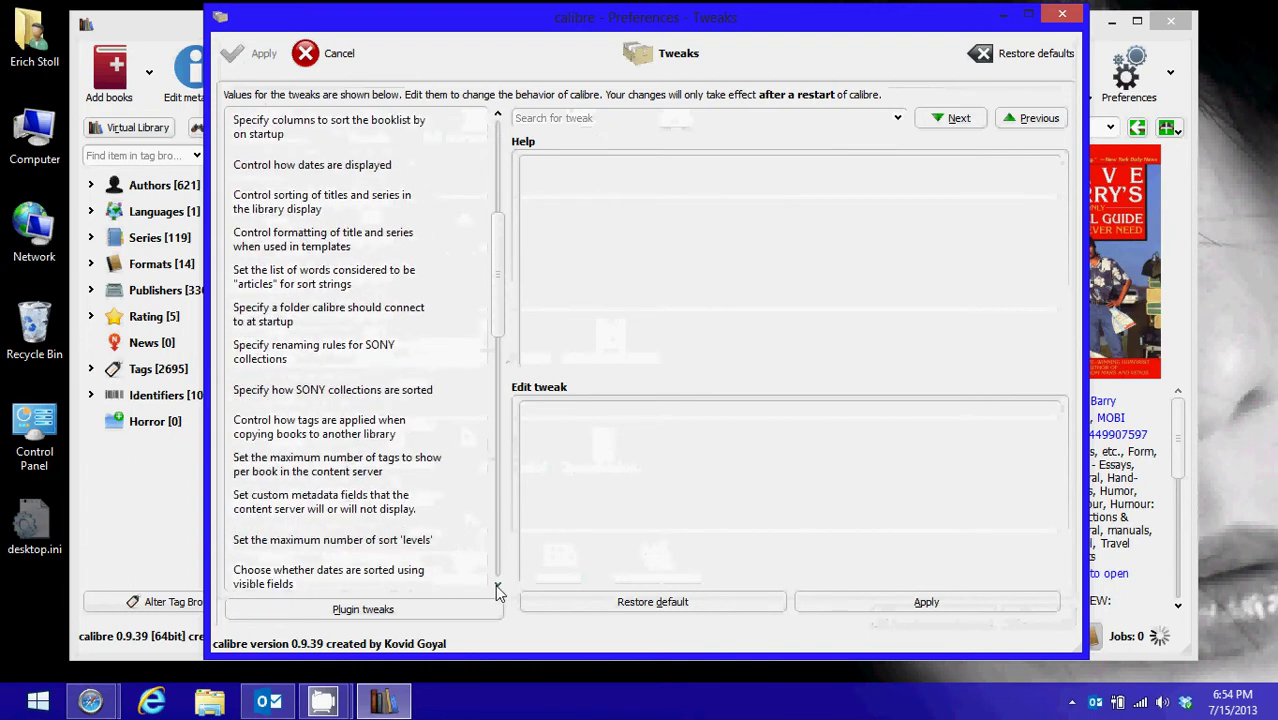
click(497, 585)
click(497, 585)
click(497, 585)
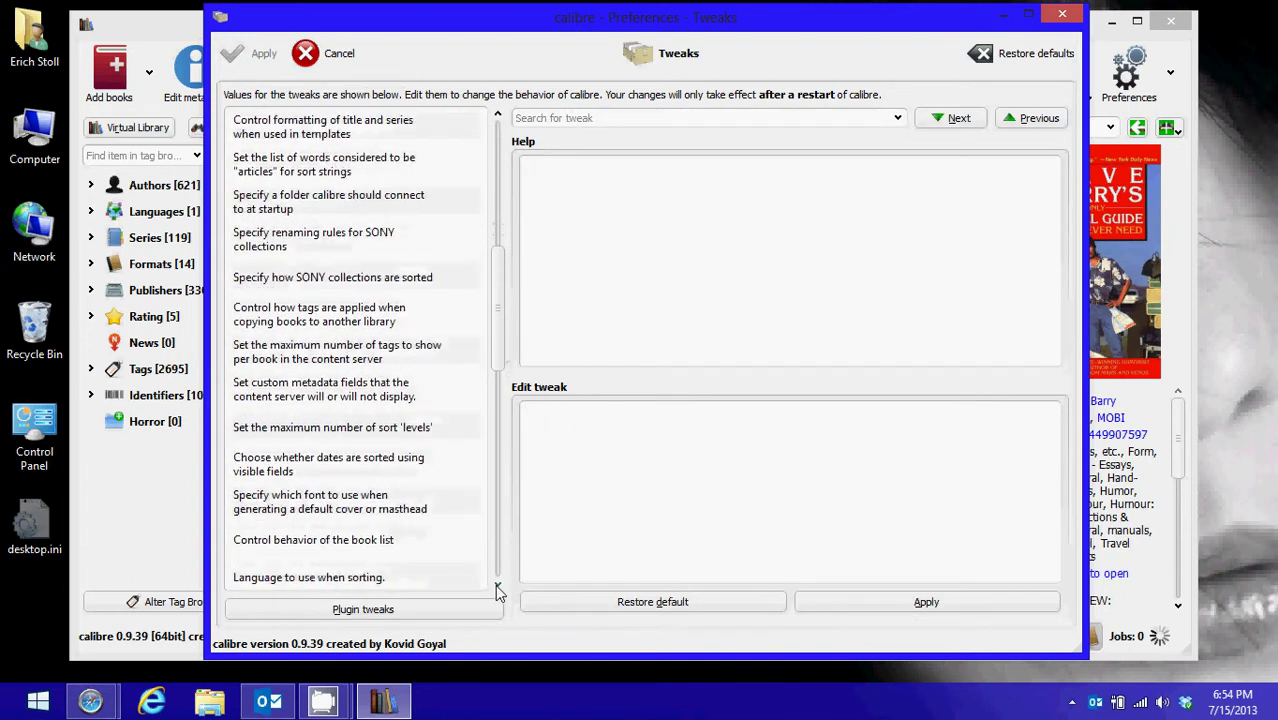
click(497, 585)
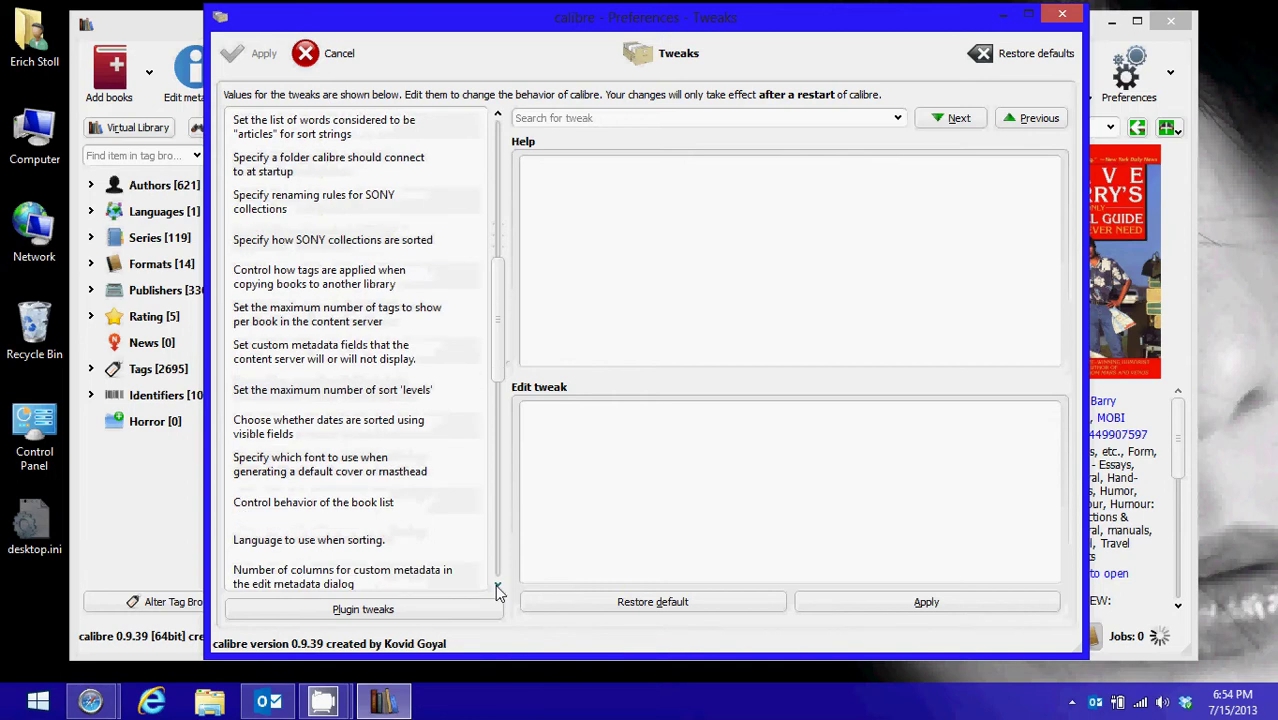
click(497, 585)
click(497, 585)
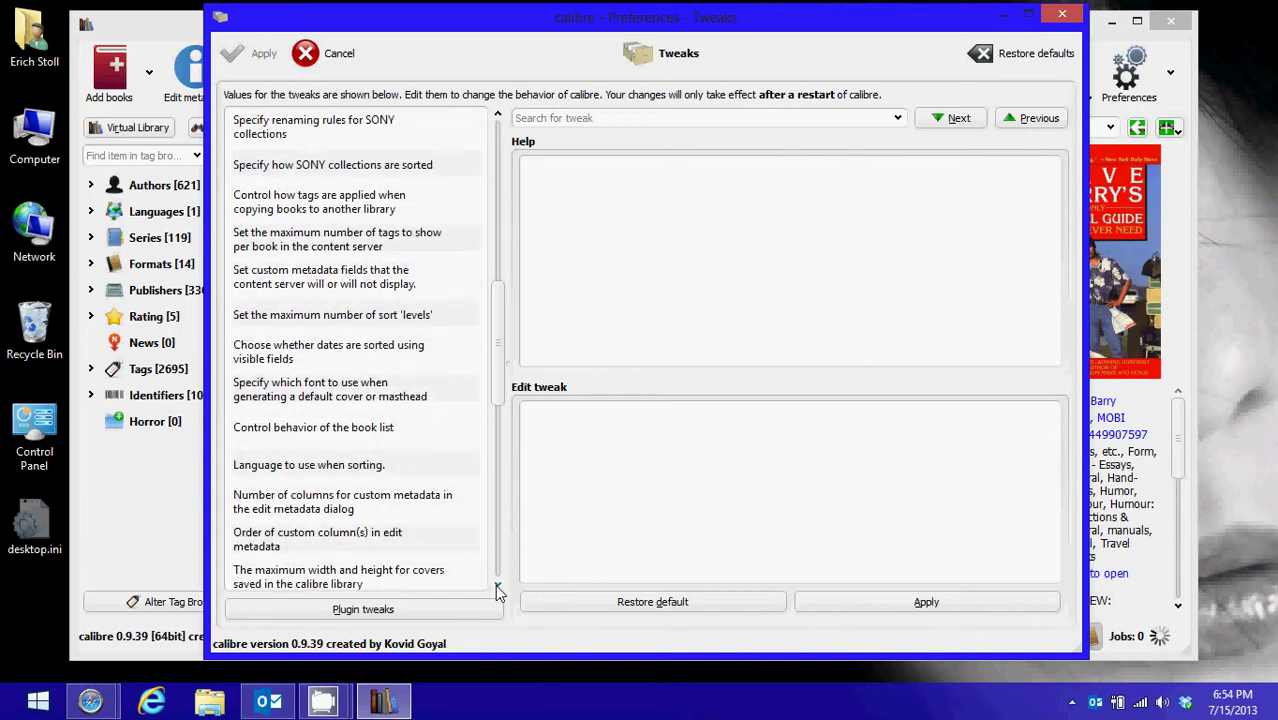
click(497, 585)
click(497, 585)
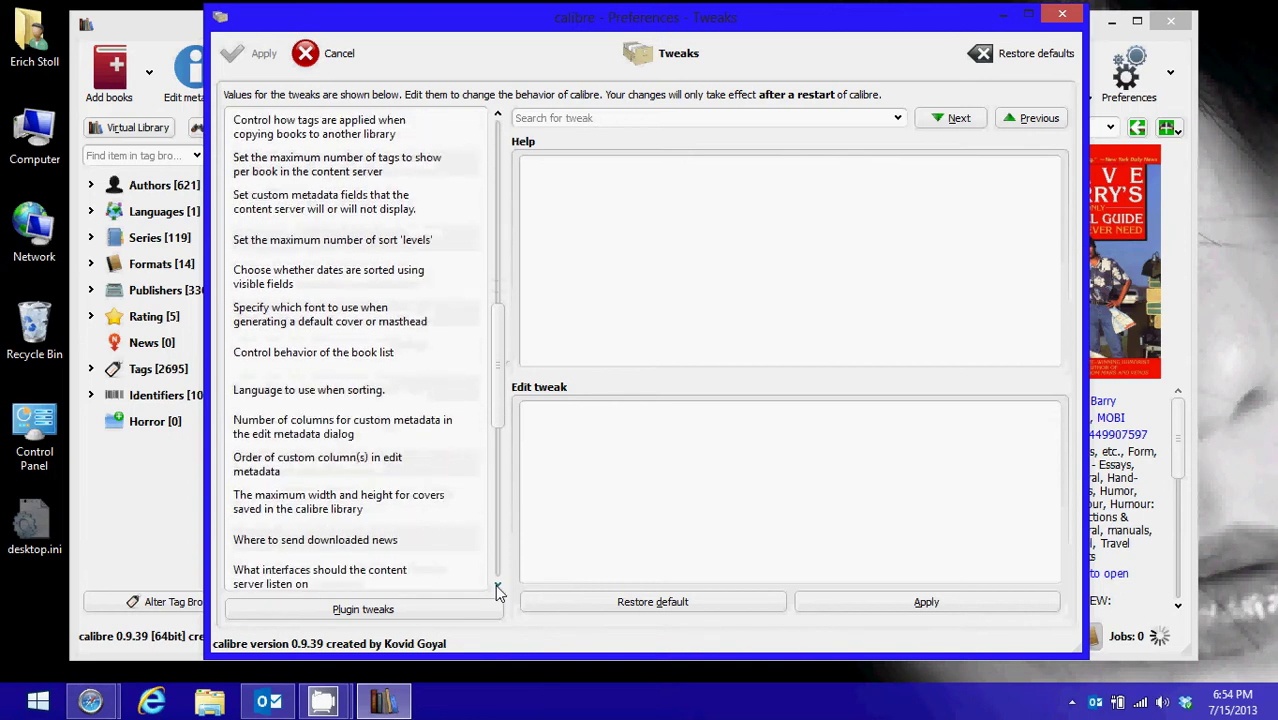
click(497, 585)
click(497, 585)
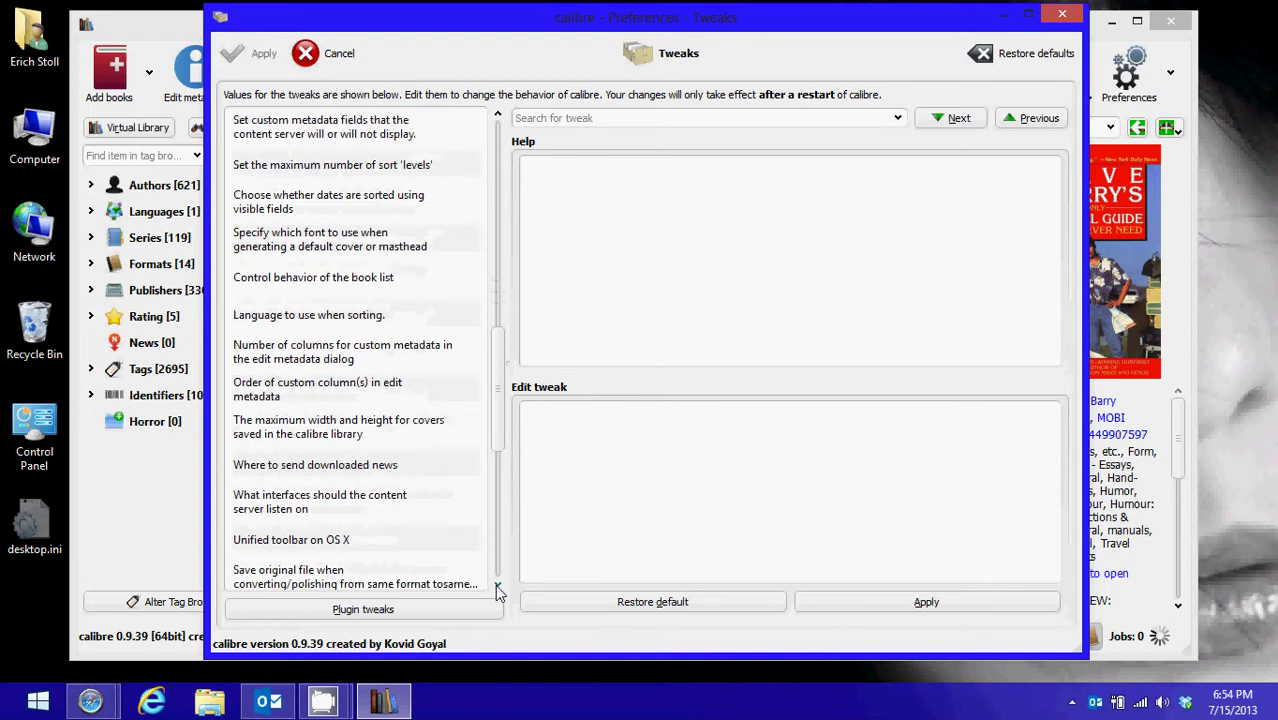
click(497, 585)
click(497, 585)
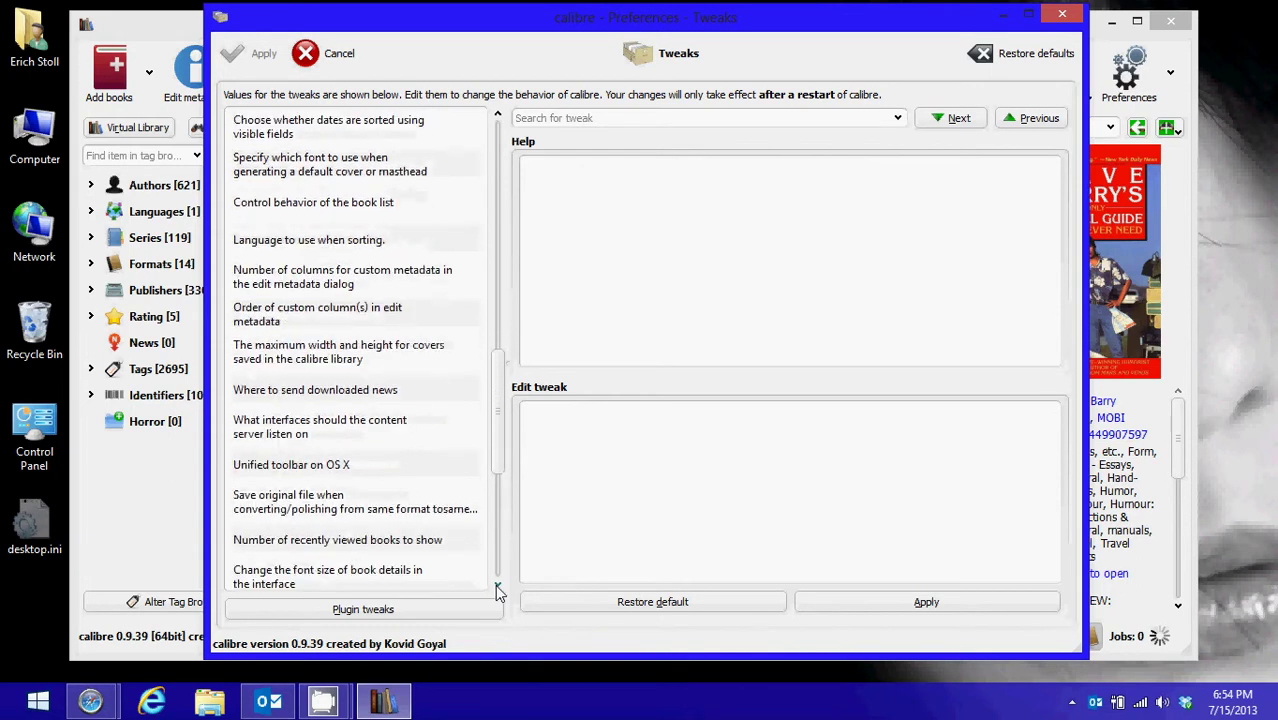
click(497, 585)
click(497, 585)
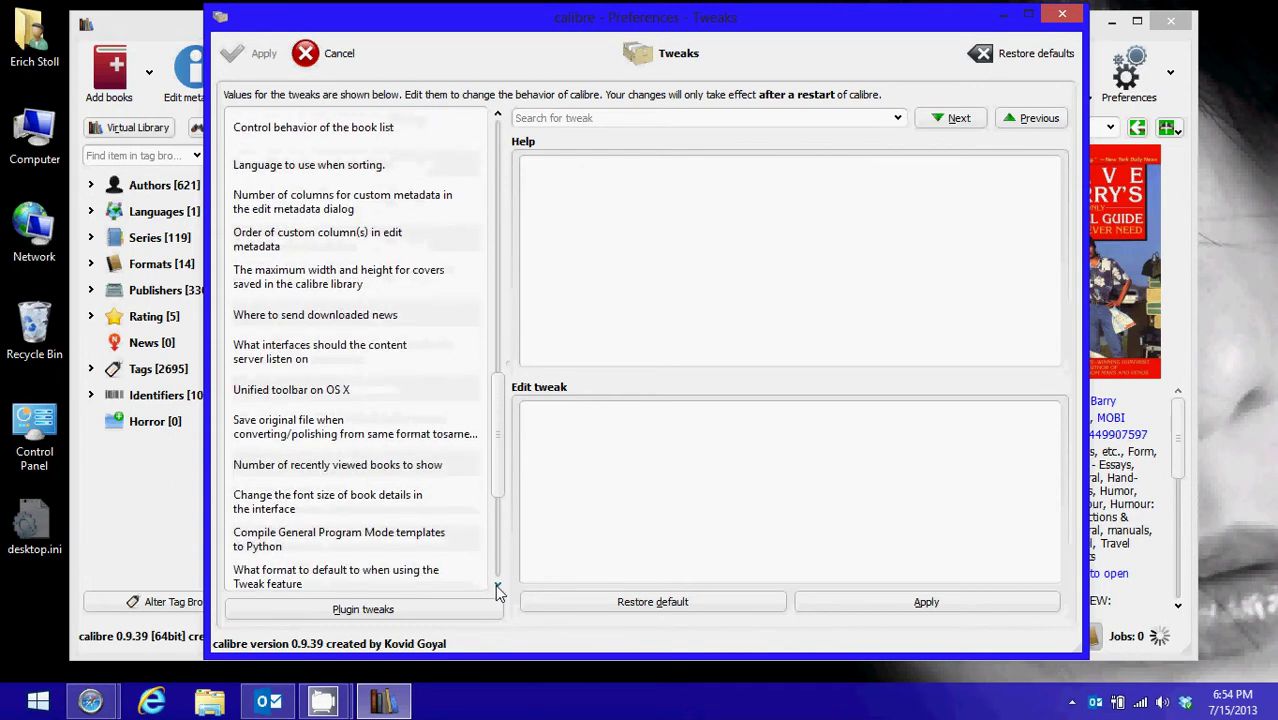
click(497, 585)
click(497, 585)
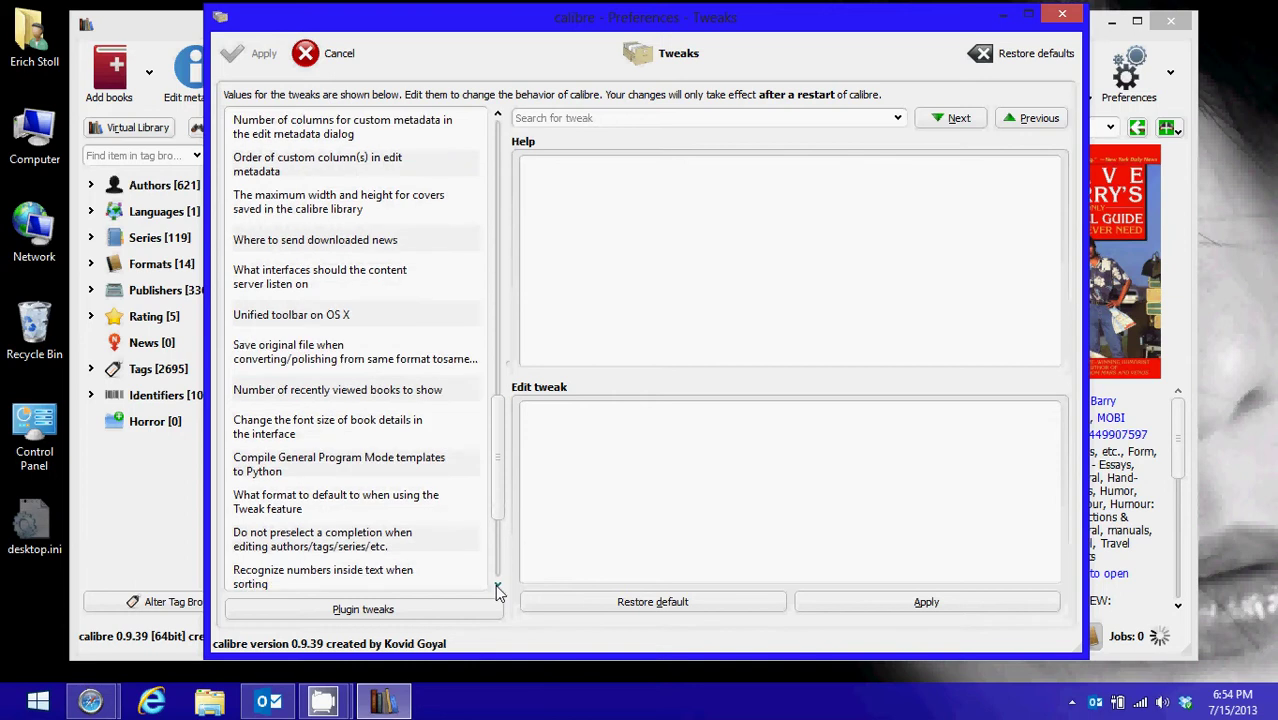
click(497, 585)
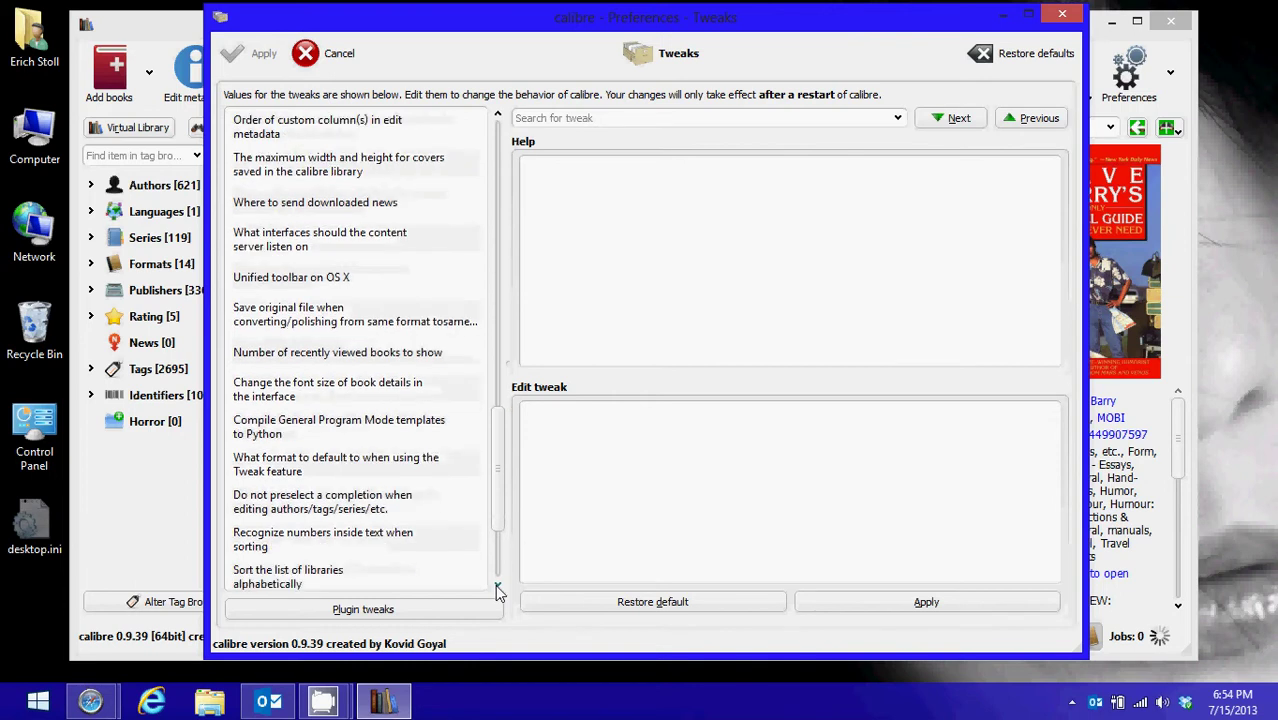
click(497, 585)
click(497, 585)
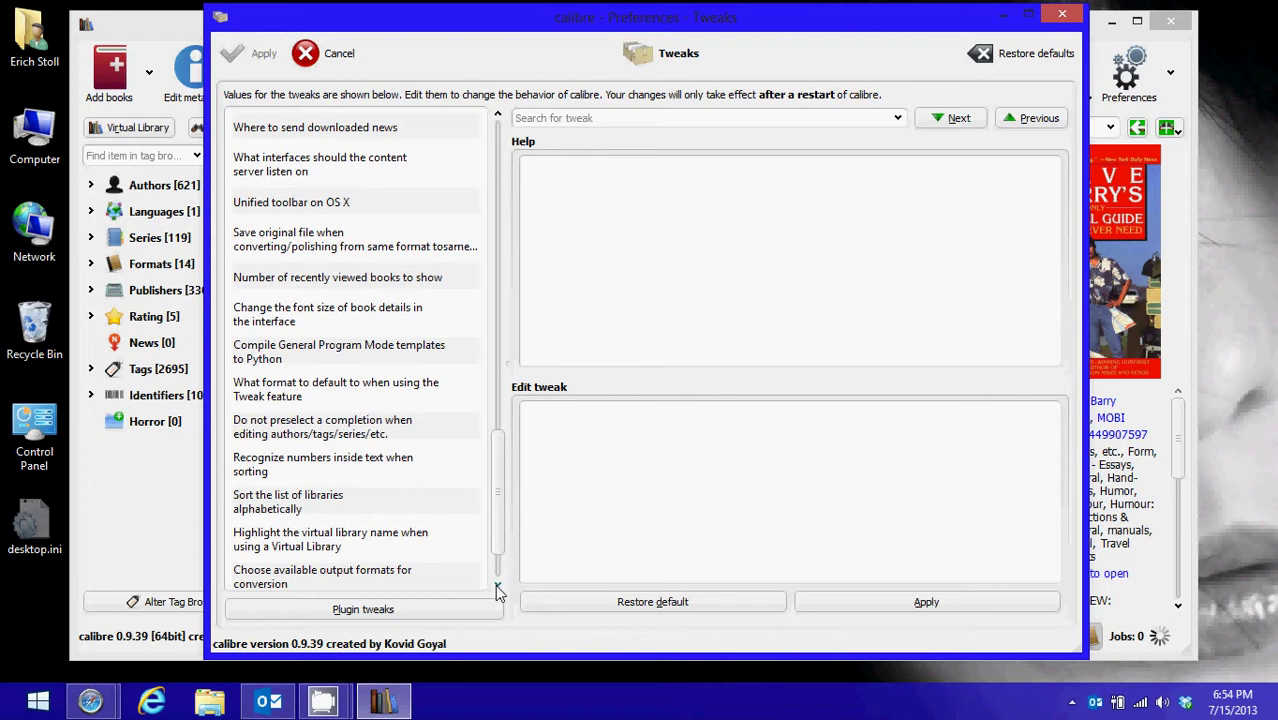
click(497, 585)
scroll(499, 567, down, 1)
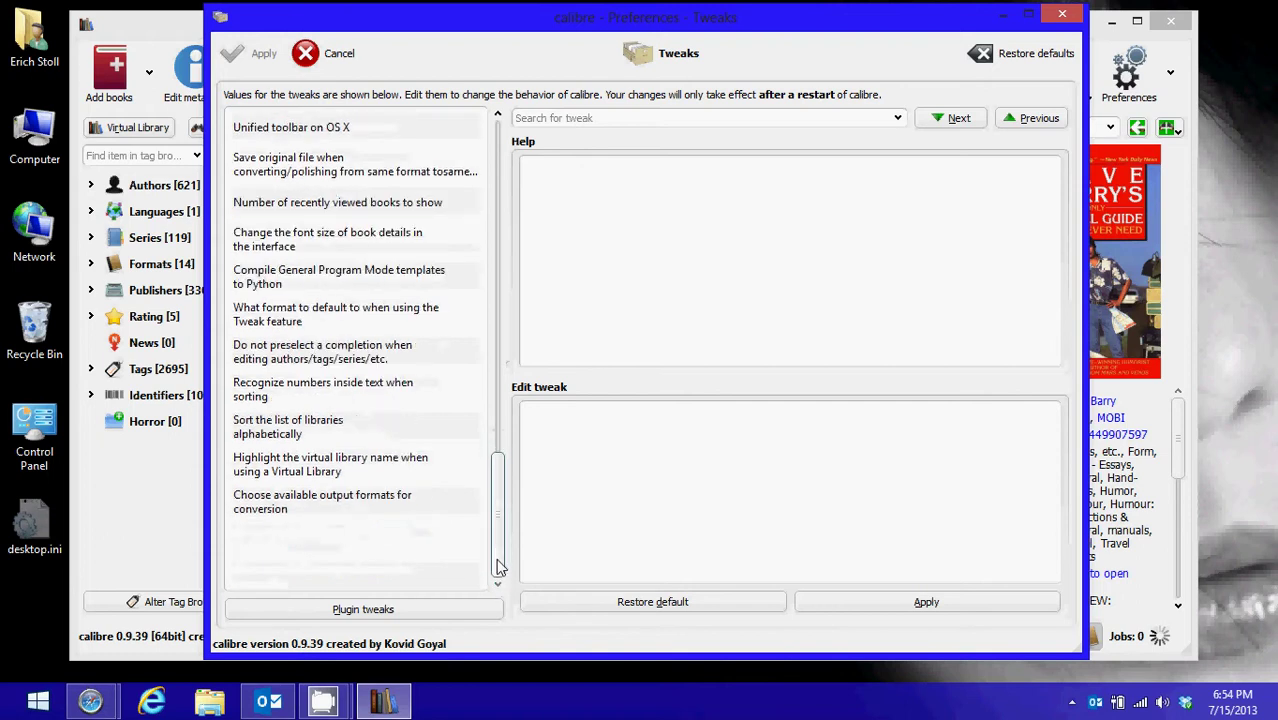
drag(499, 567, 497, 430)
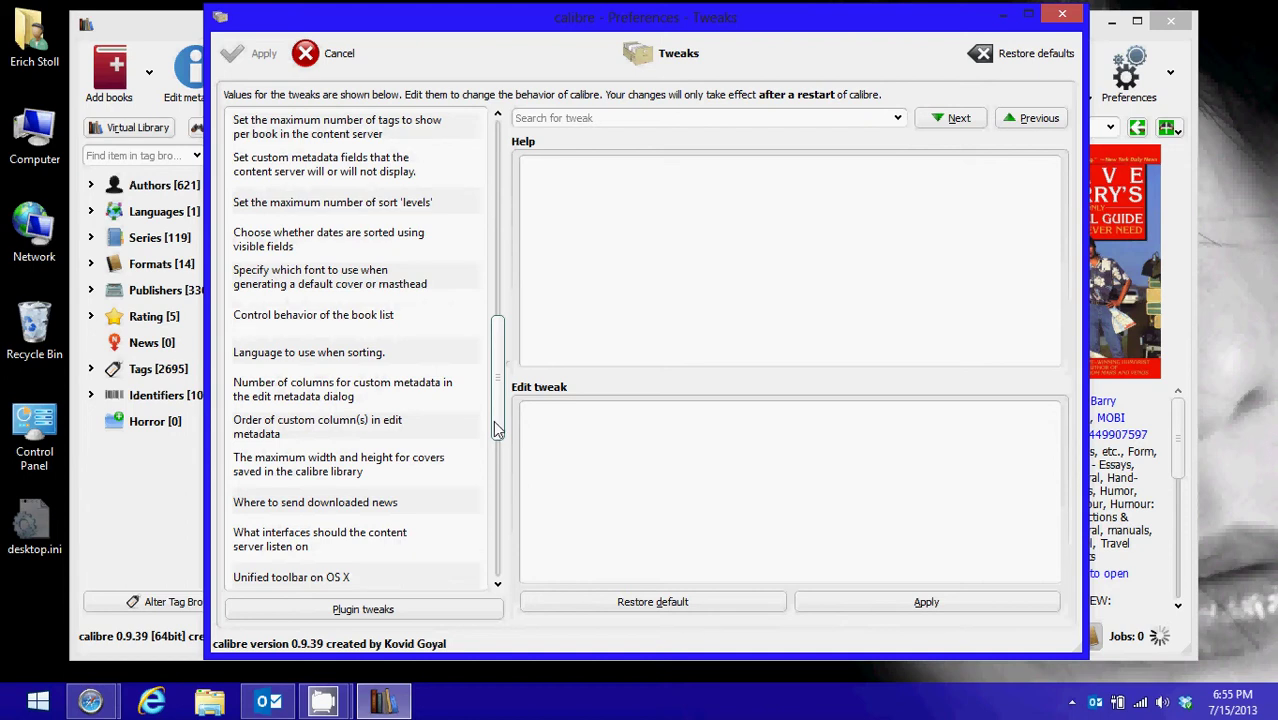
click(499, 116)
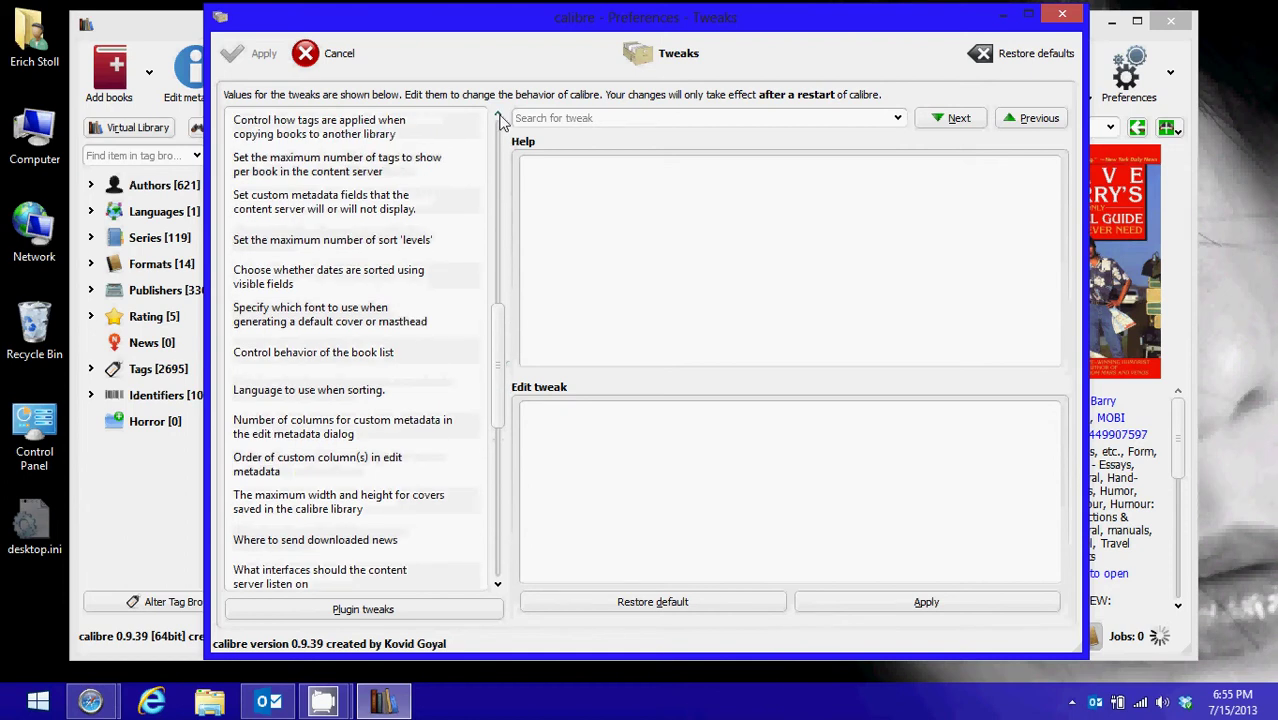
click(499, 116)
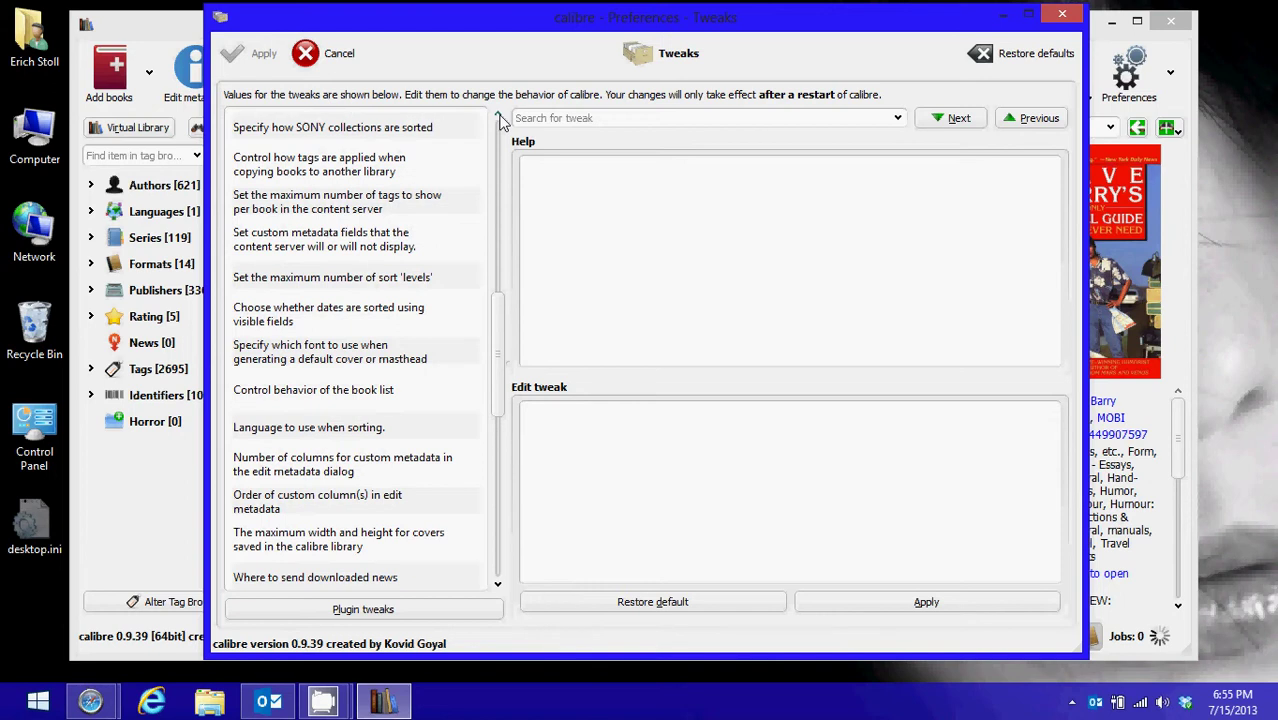
click(499, 116)
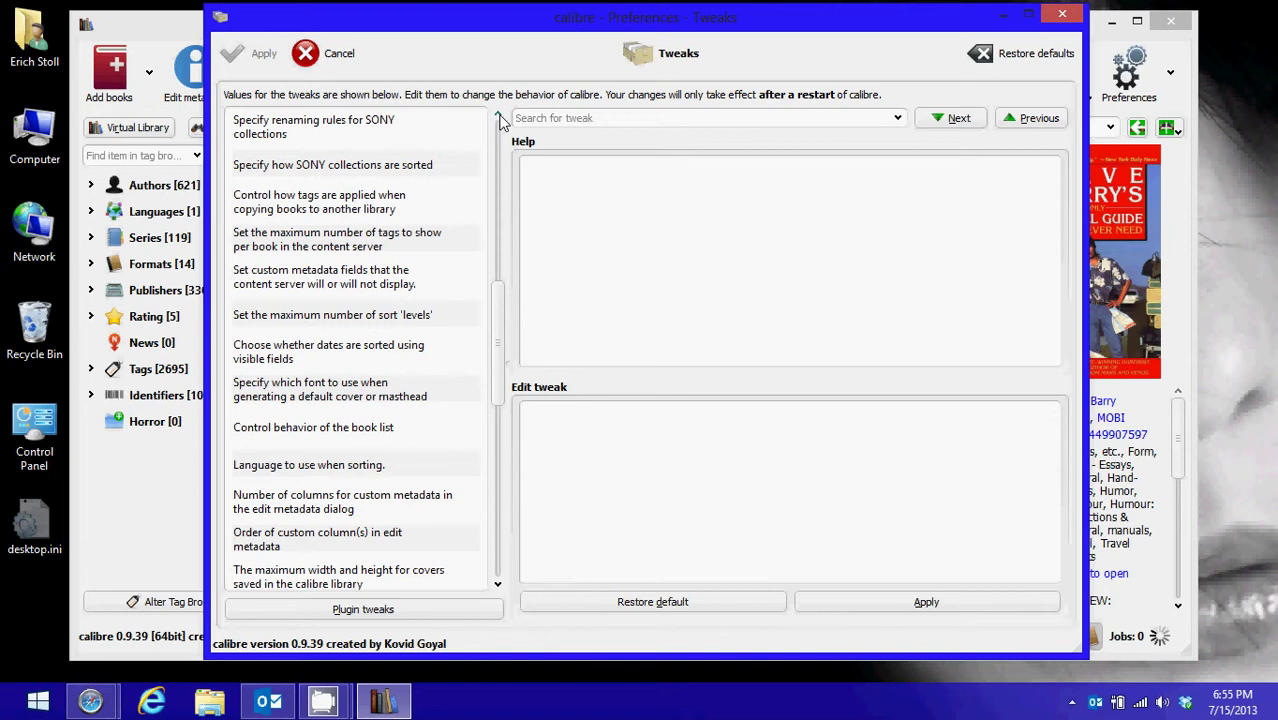
click(499, 116)
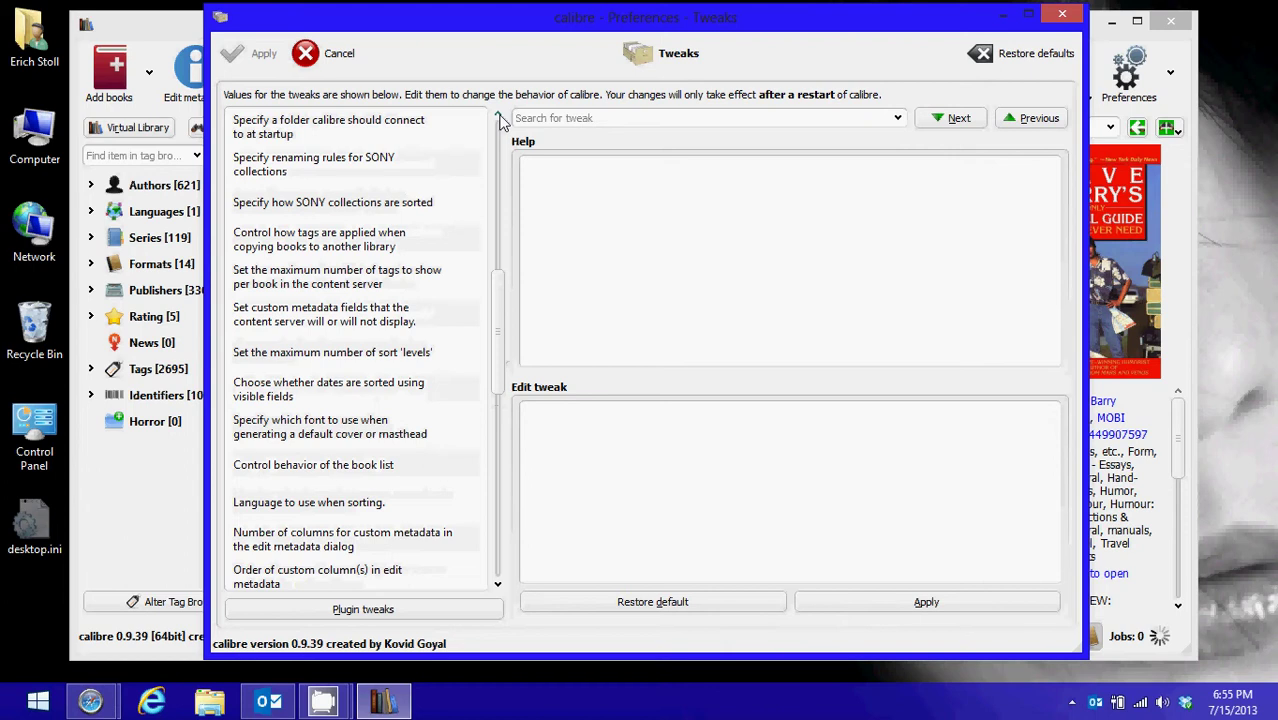
click(499, 116)
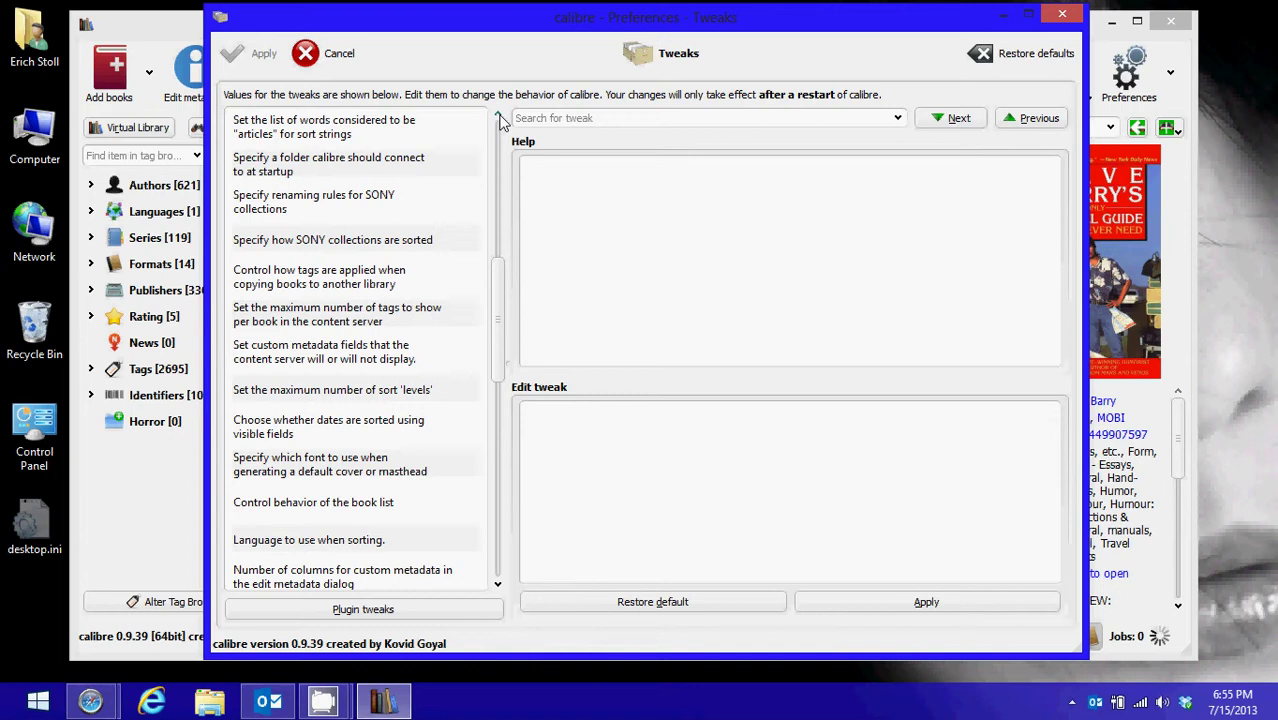
click(499, 116)
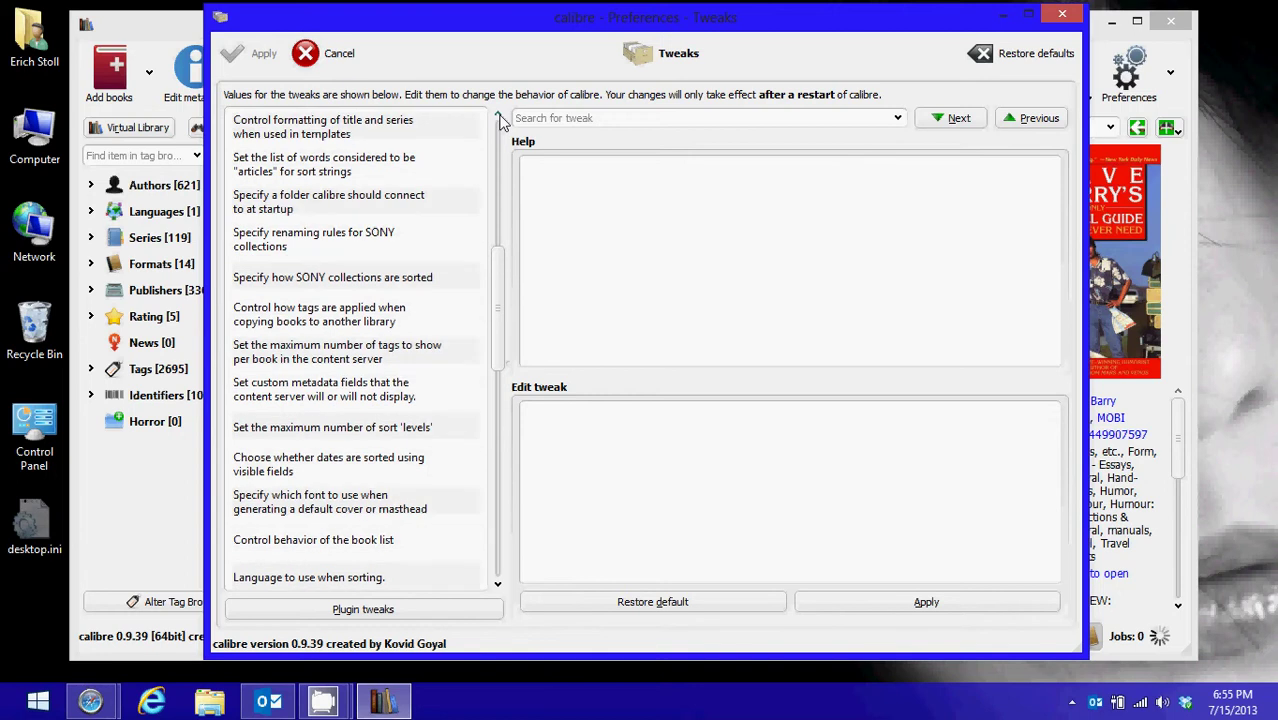
click(499, 116)
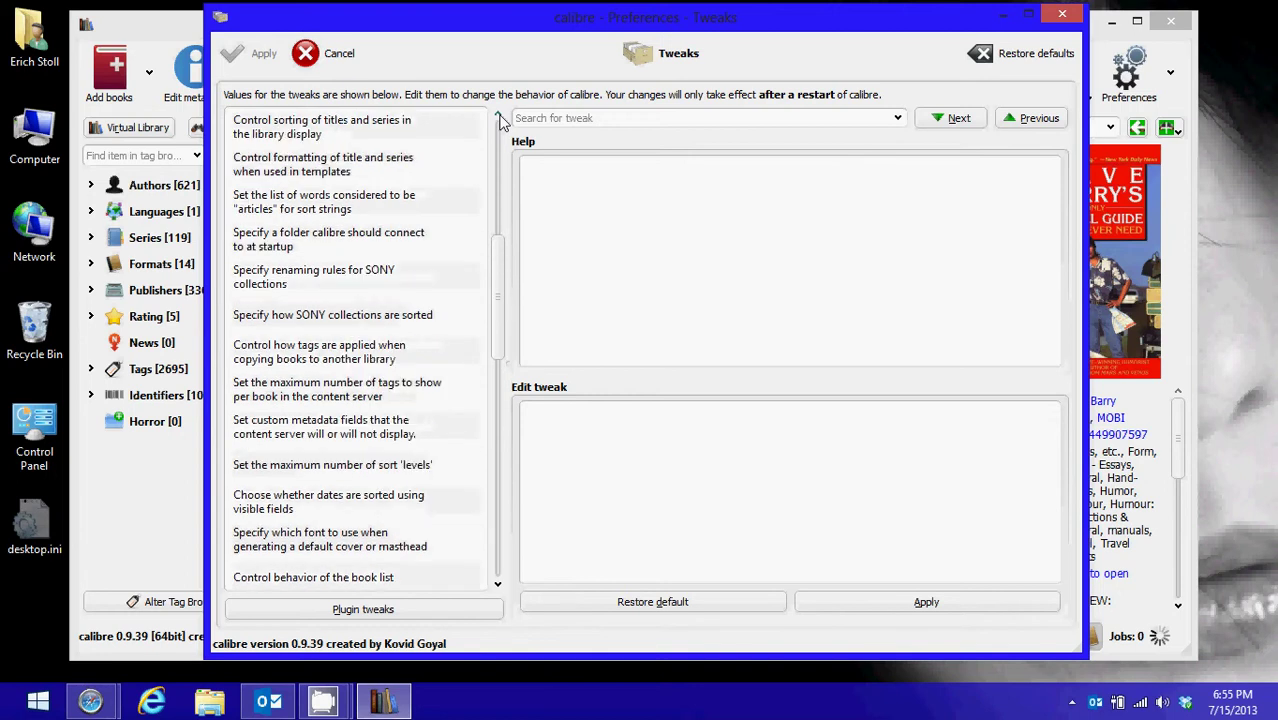
click(499, 116)
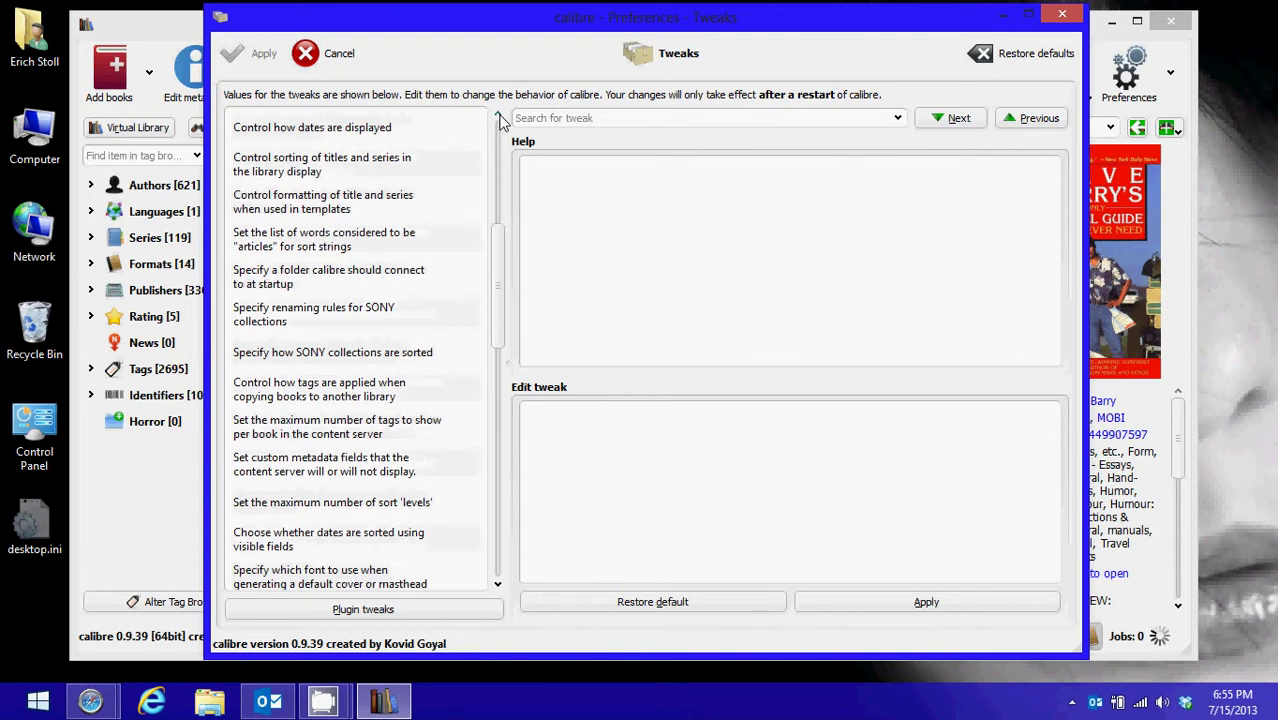
click(499, 116)
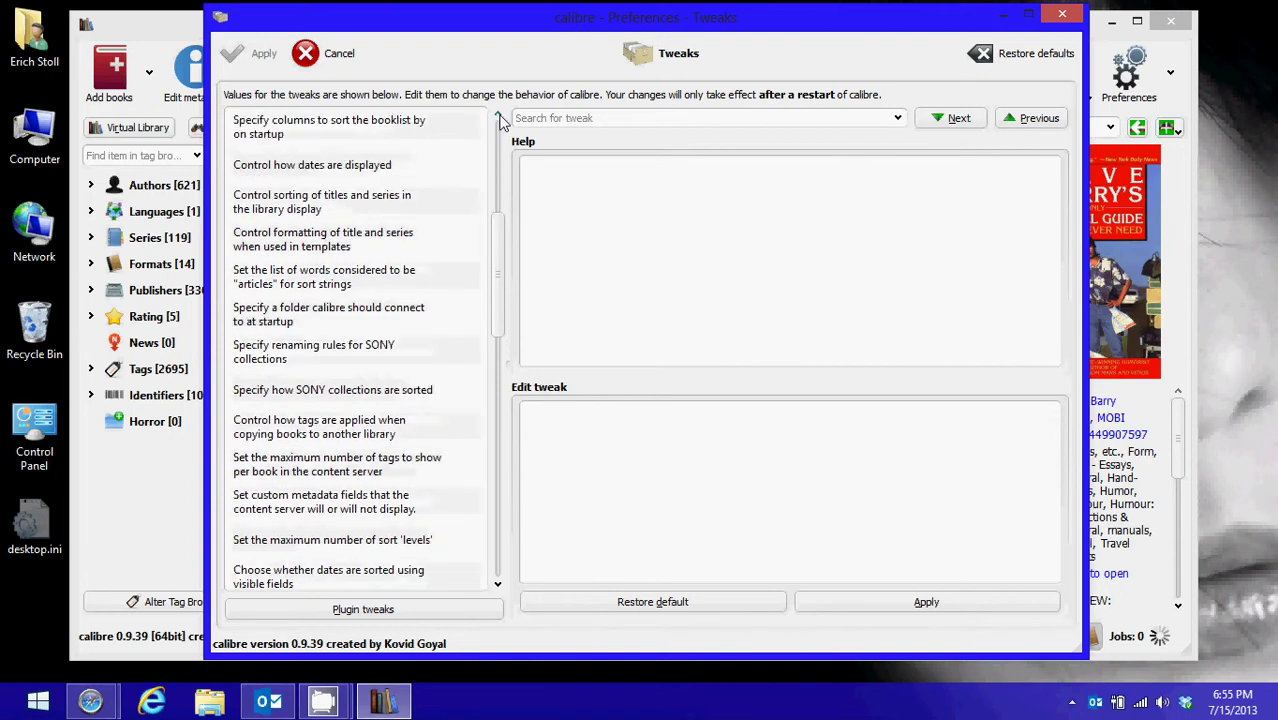
click(499, 116)
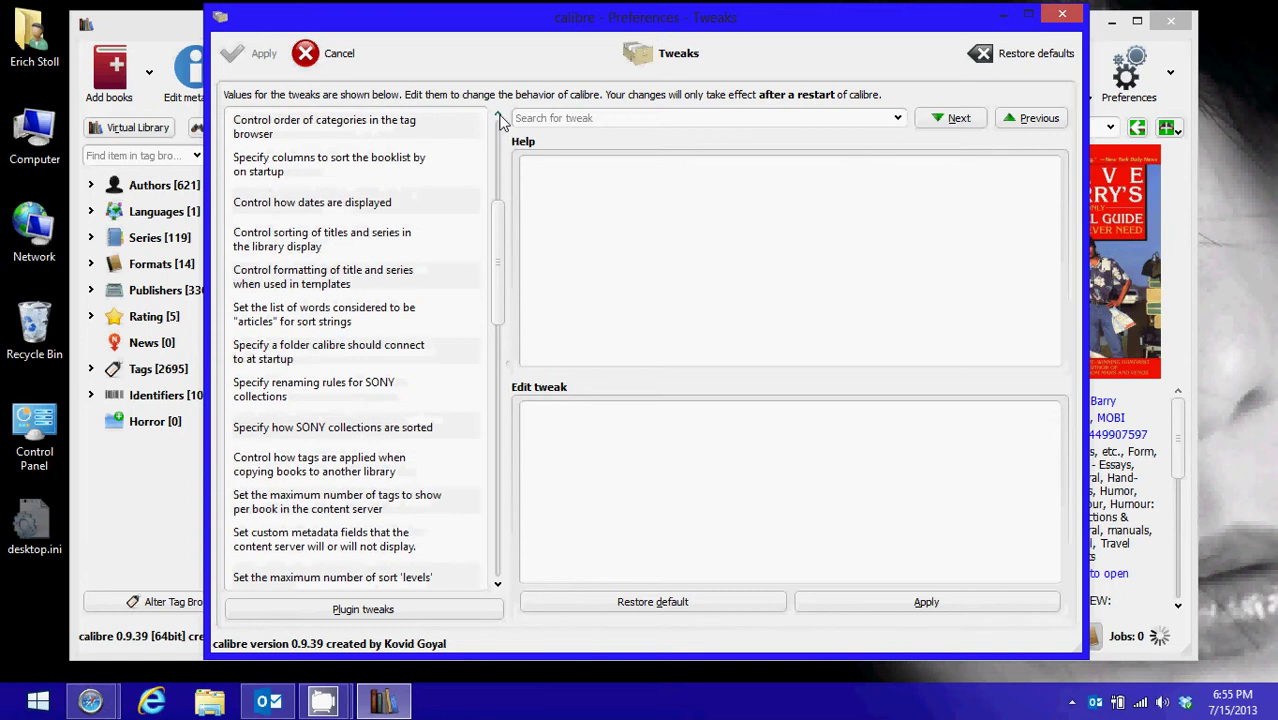
click(499, 116)
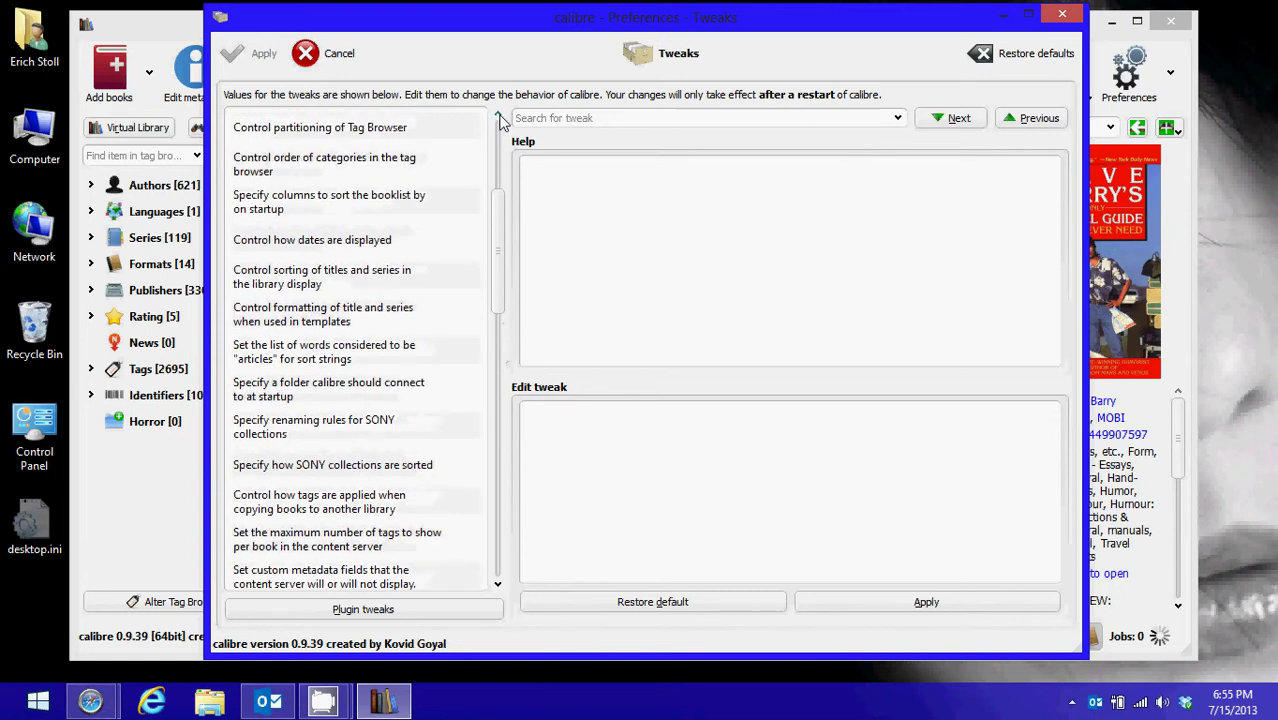
click(499, 116)
click(499, 116)
click(499, 116)
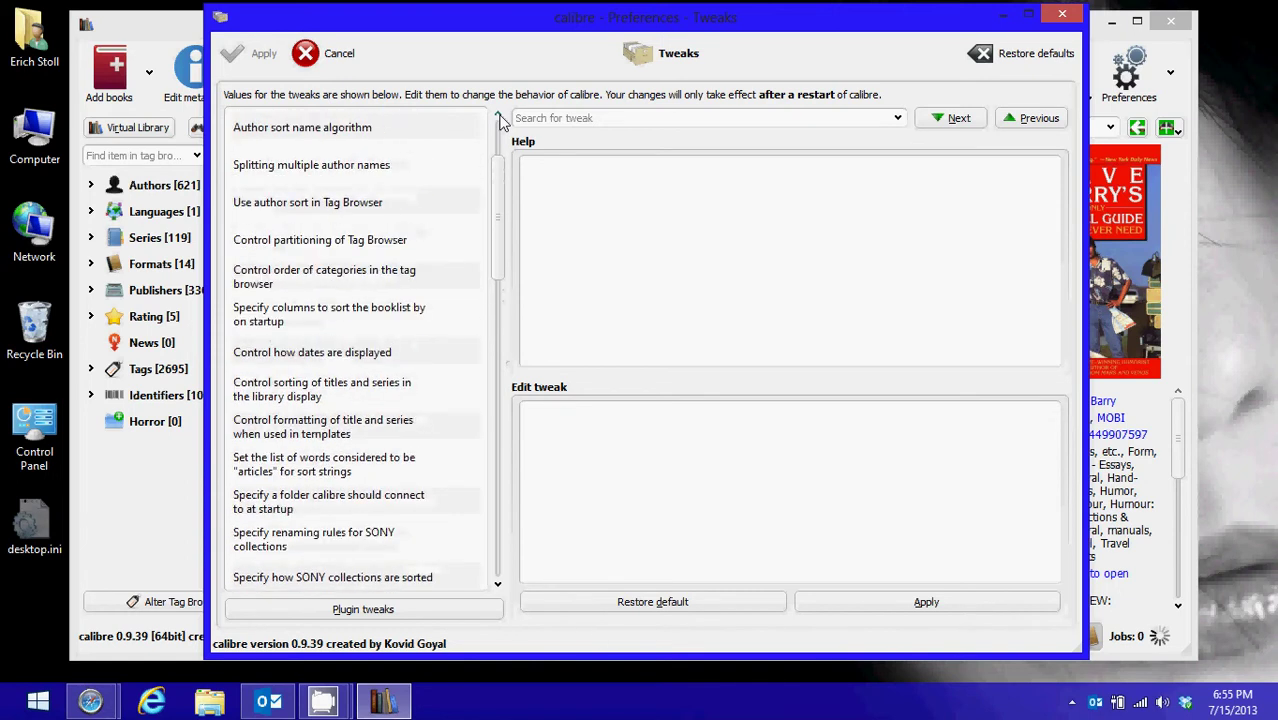
click(499, 116)
click(499, 116)
click(499, 116)
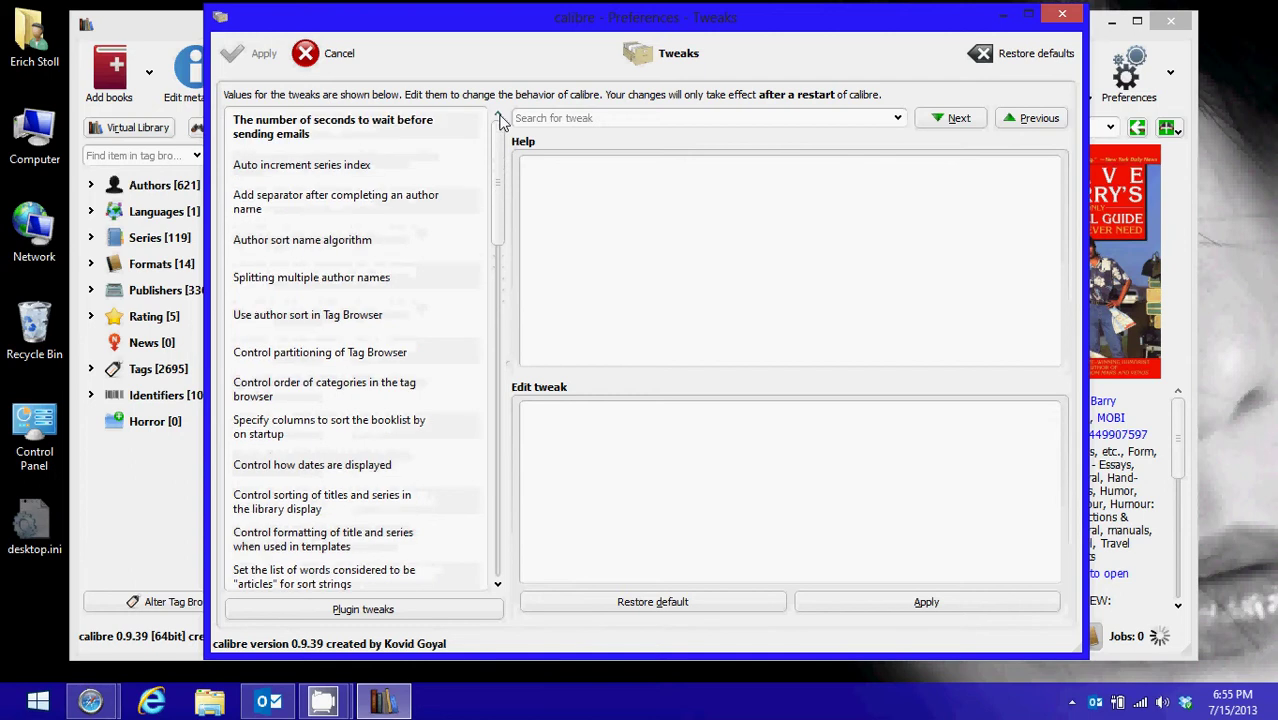
Search tweaks for 'email' and select public_smtp_relay_delay, currently 0 seconds
click(590, 121)
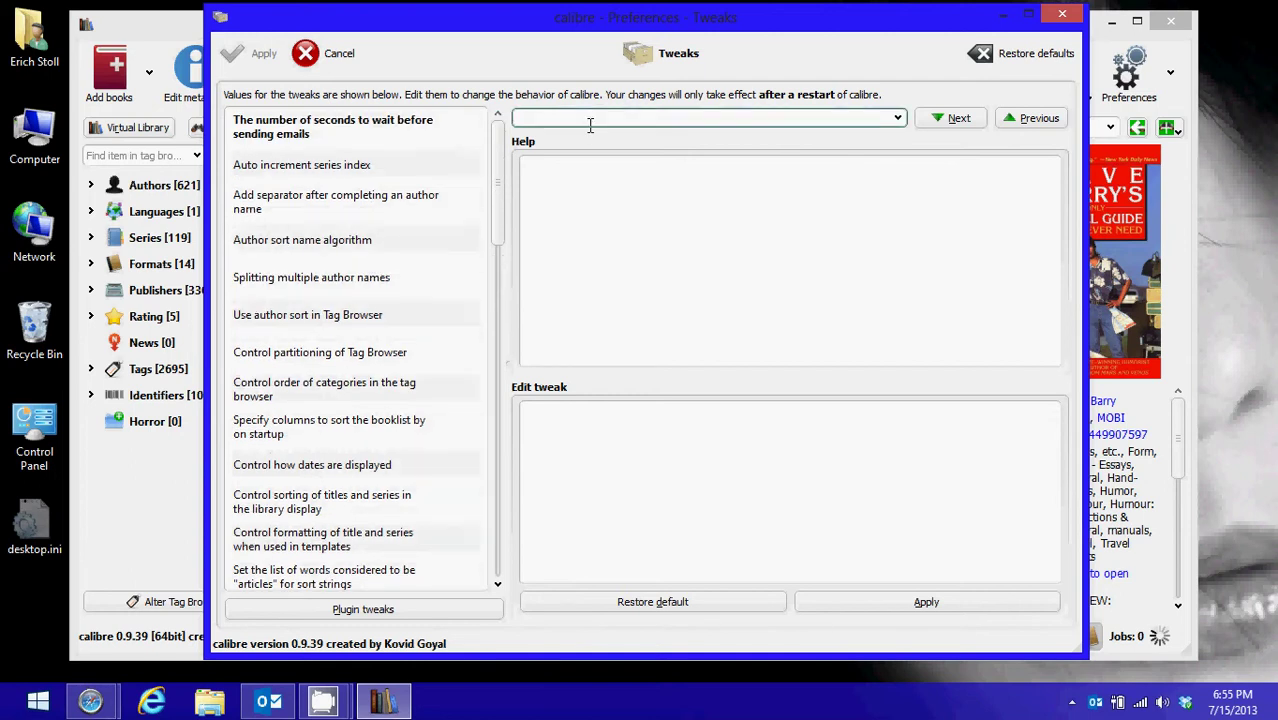
text(email)
click(950, 120)
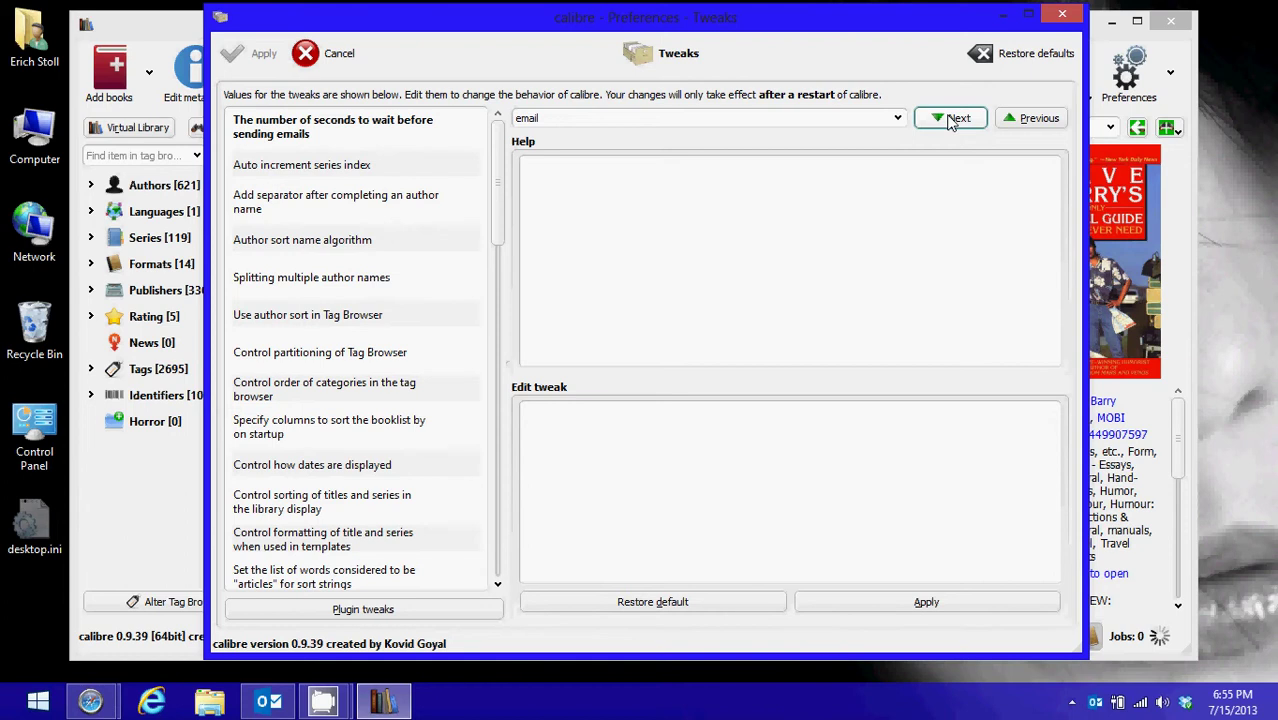
click(897, 120)
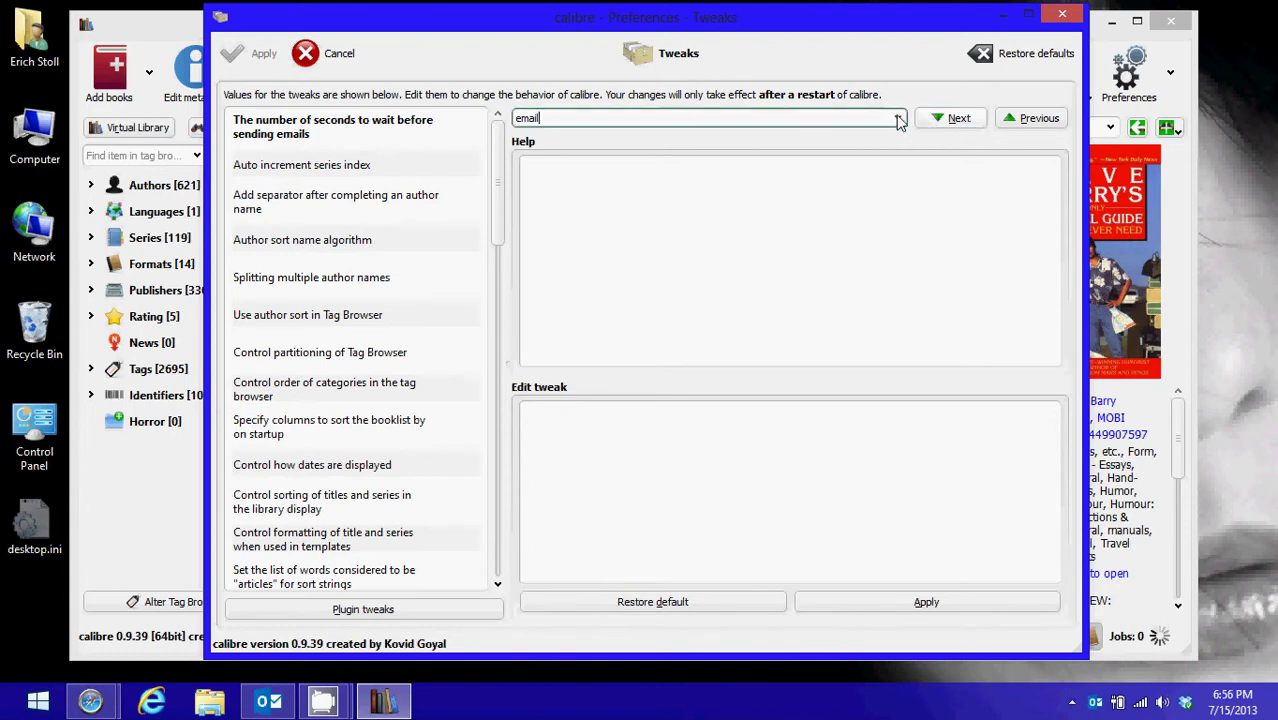
click(952, 120)
click(1030, 119)
click(641, 117)
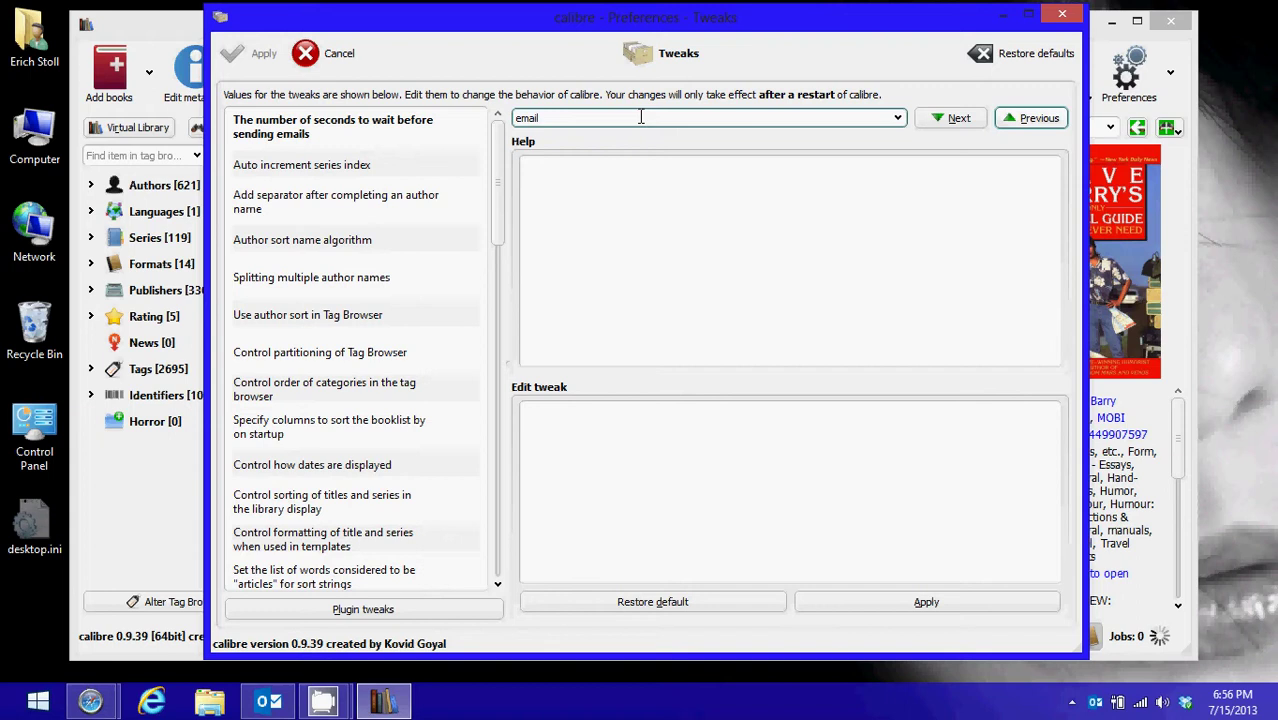
key(Return)
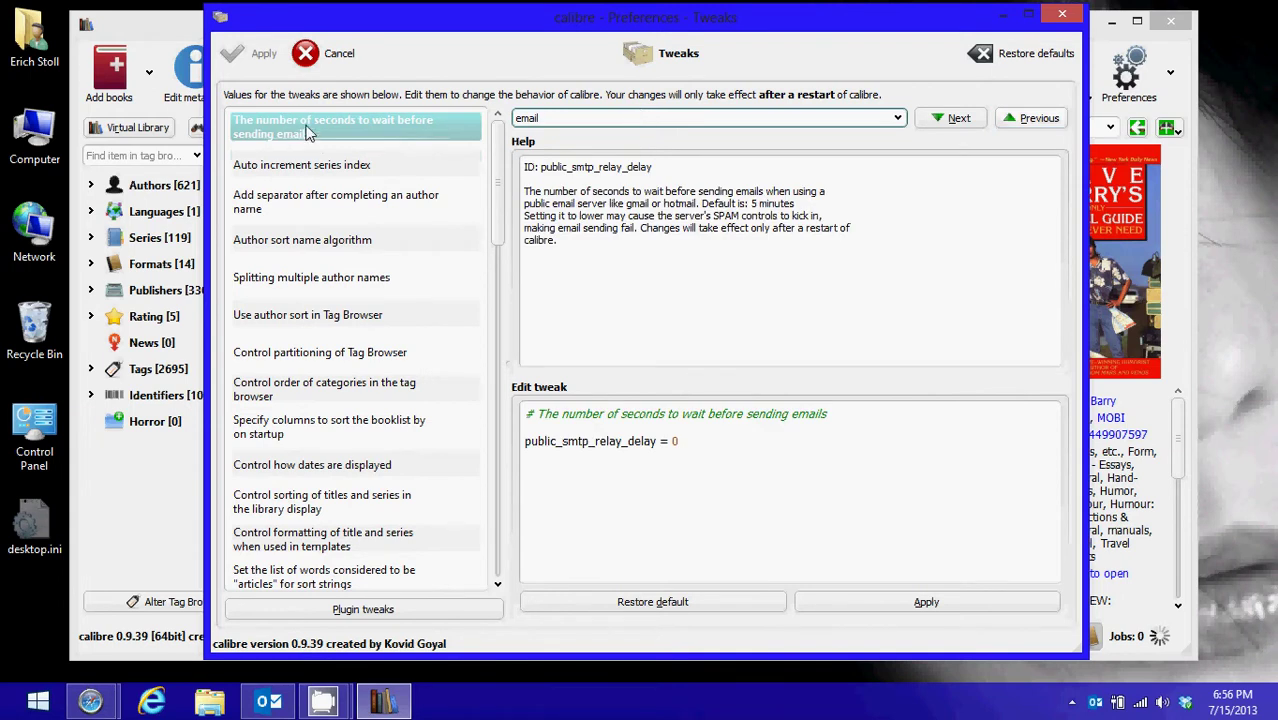
click(688, 440)
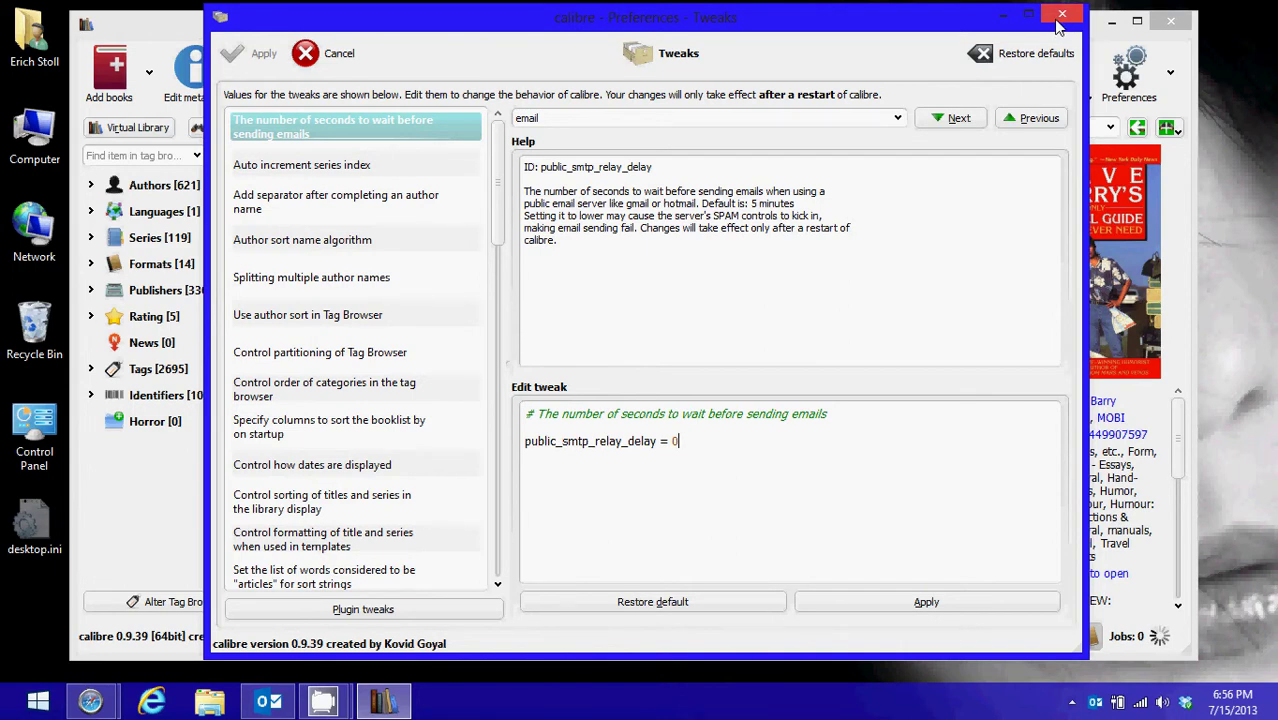
Leave Tweaks and Preferences, then select Emma, Mansfield Park and Northanger Abbey
click(327, 64)
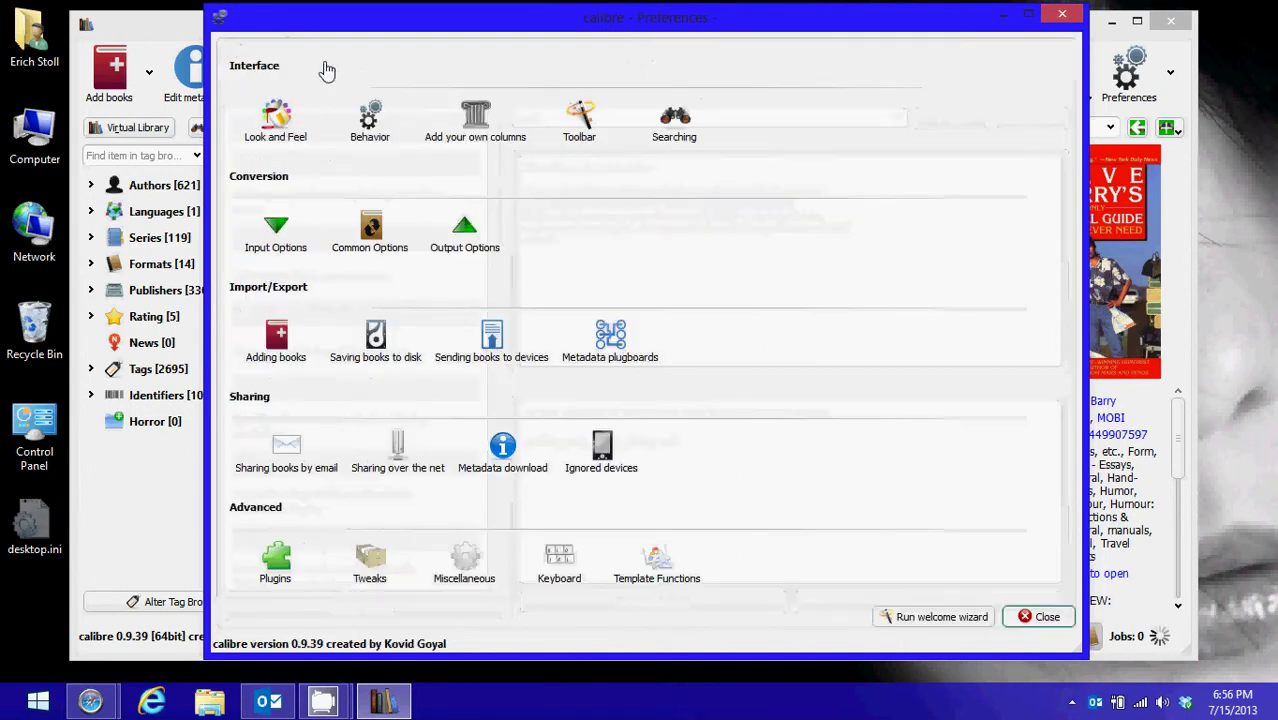
click(1040, 617)
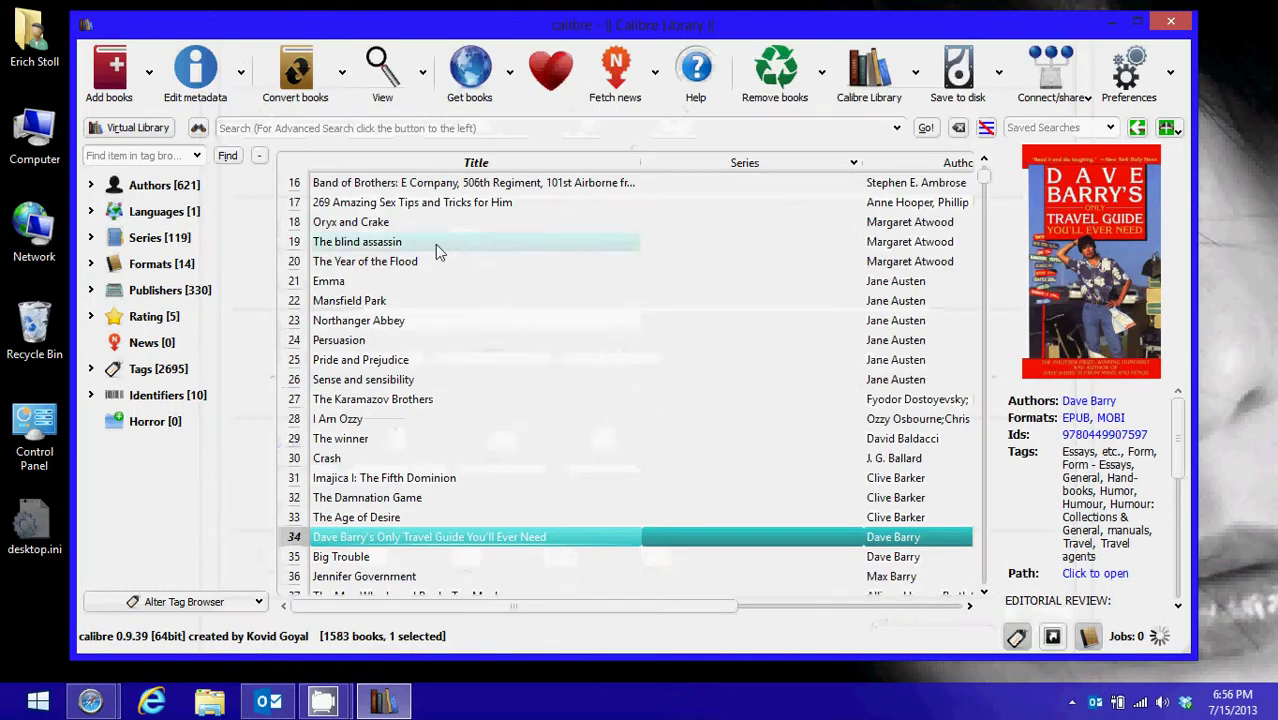
click(340, 281)
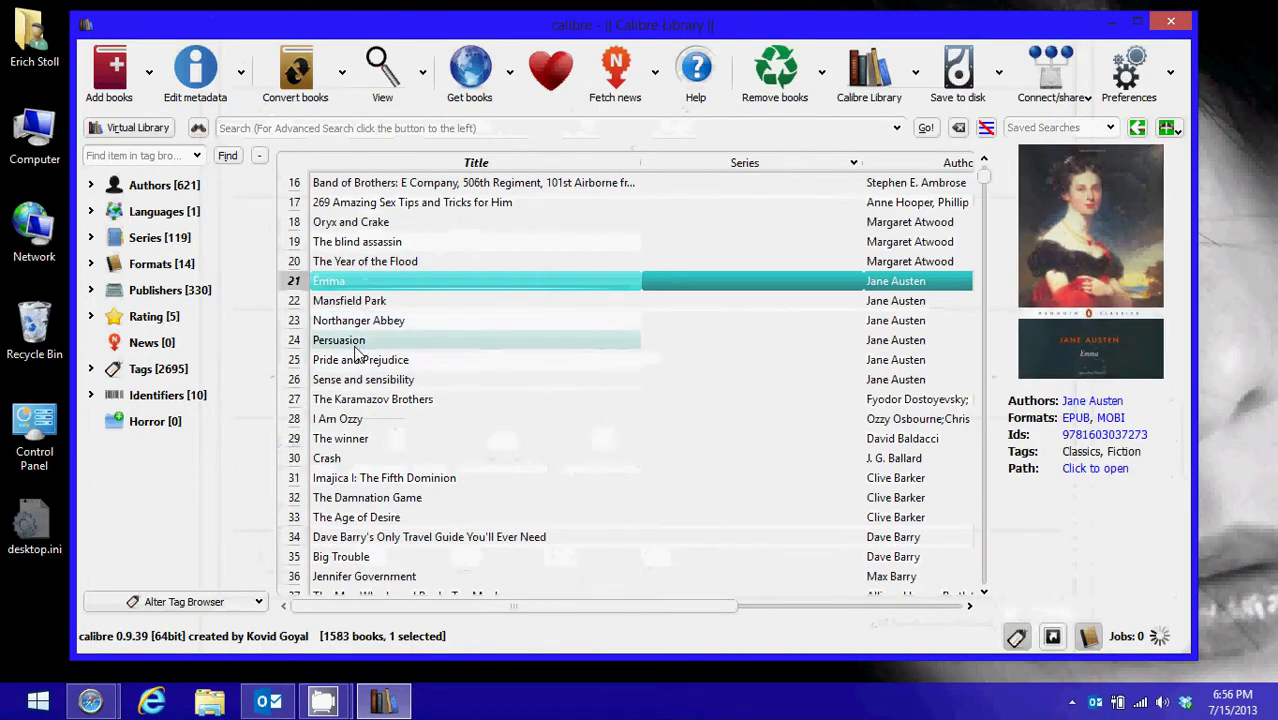
shift+click(357, 379)
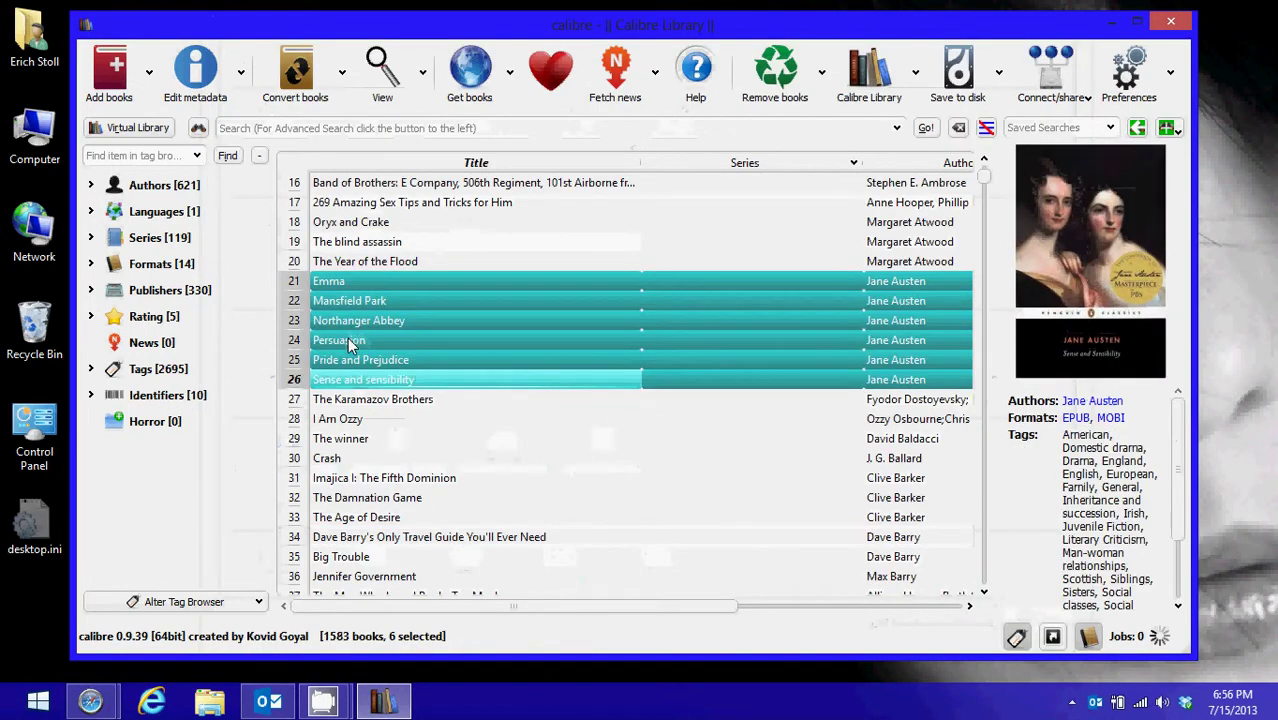
shift+click(347, 339)
shift+click(341, 322)
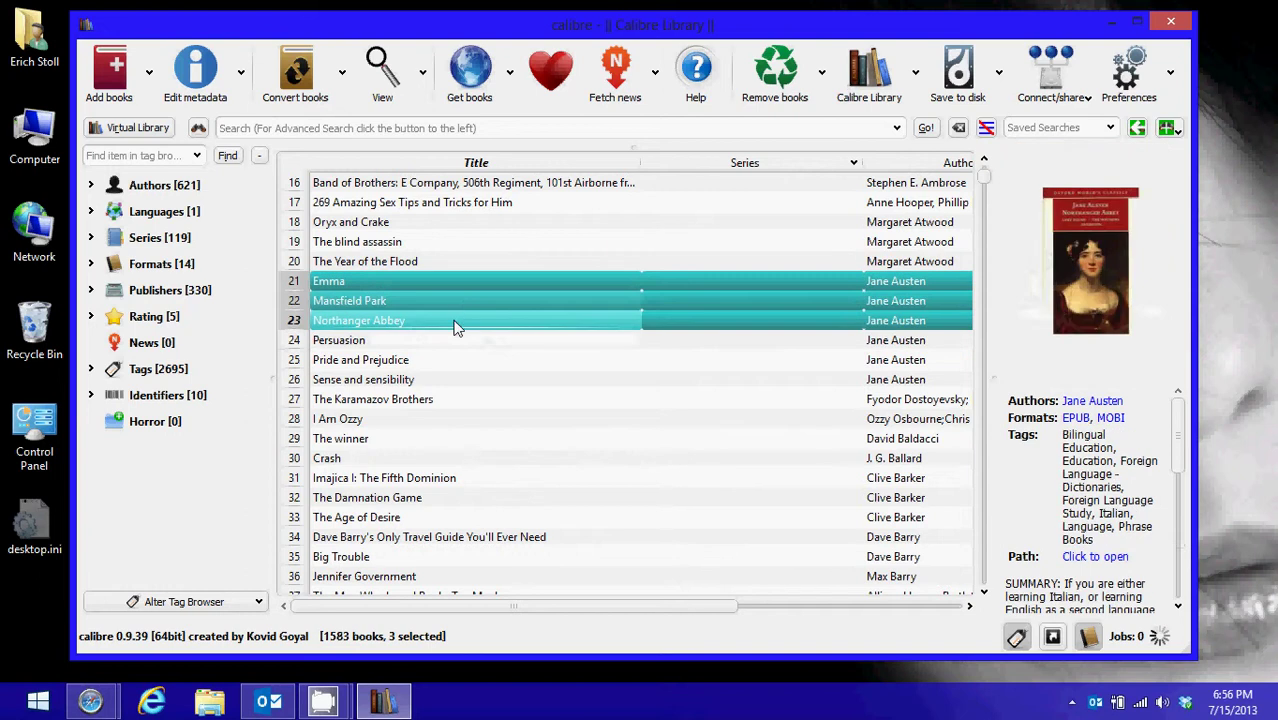
E-mail the three books to a contact and confirm all three jobs finished at 100%
click(1052, 100)
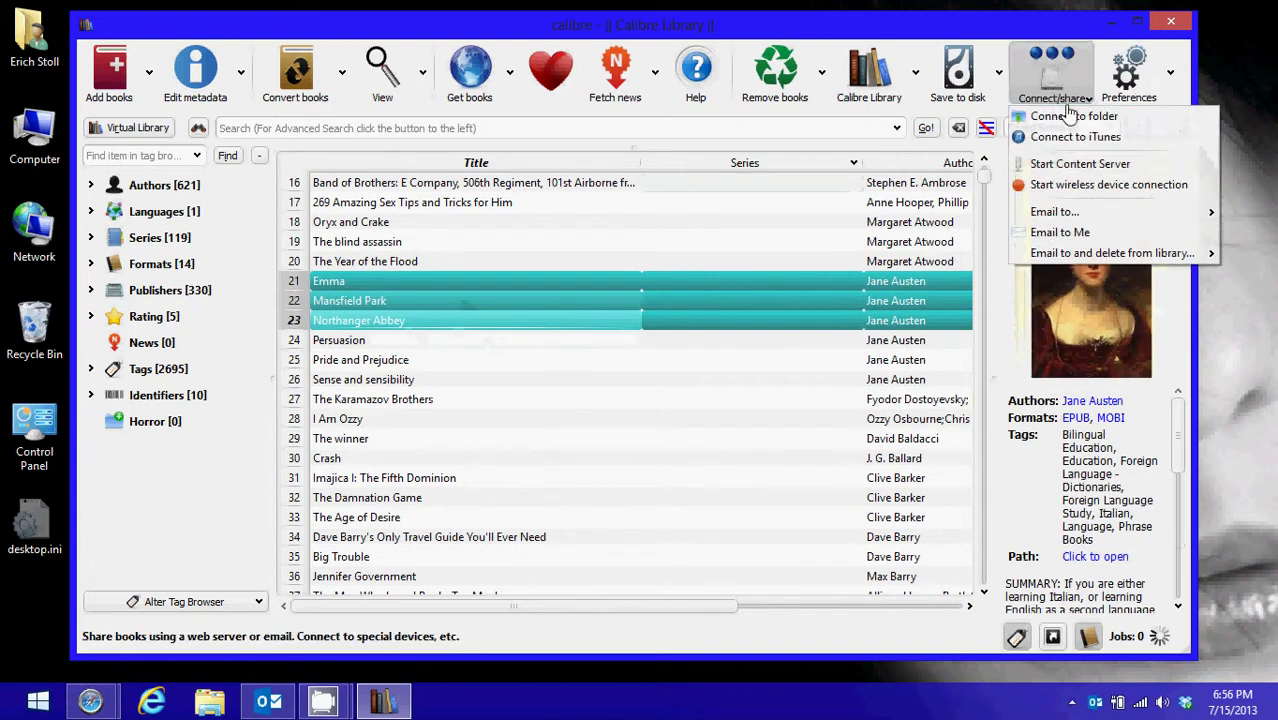
mouse_move(1072, 216)
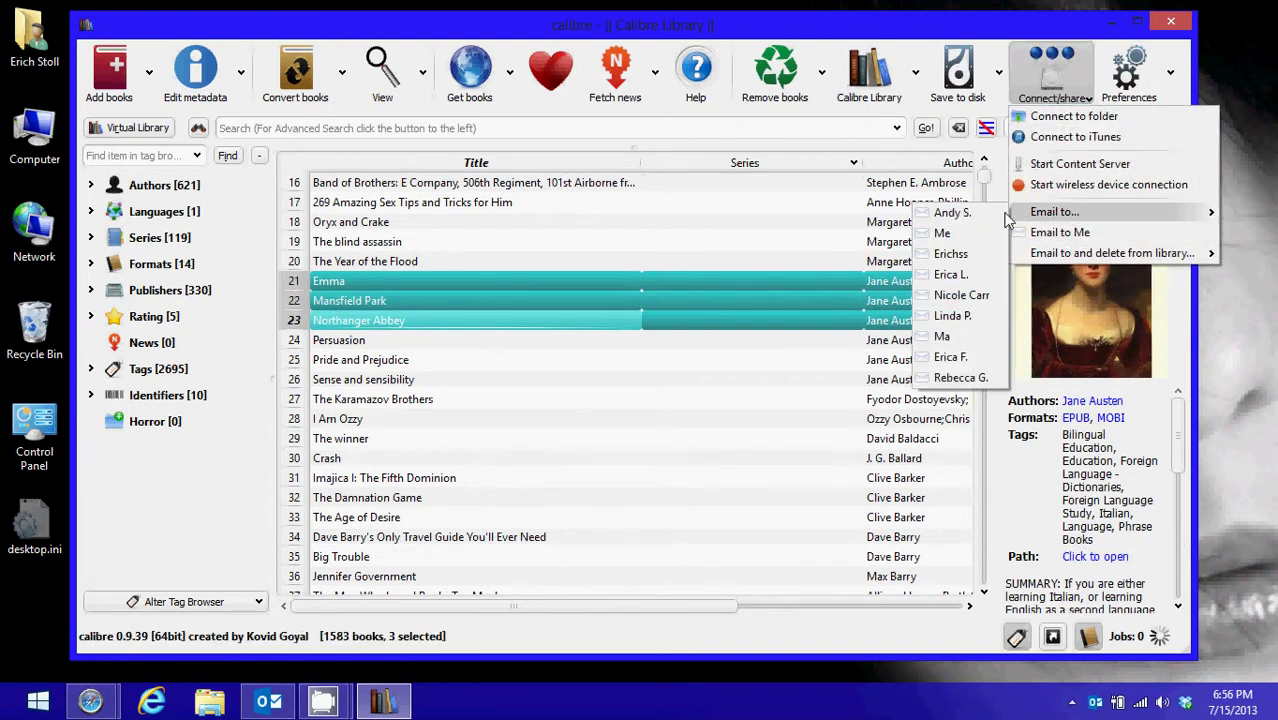
click(944, 233)
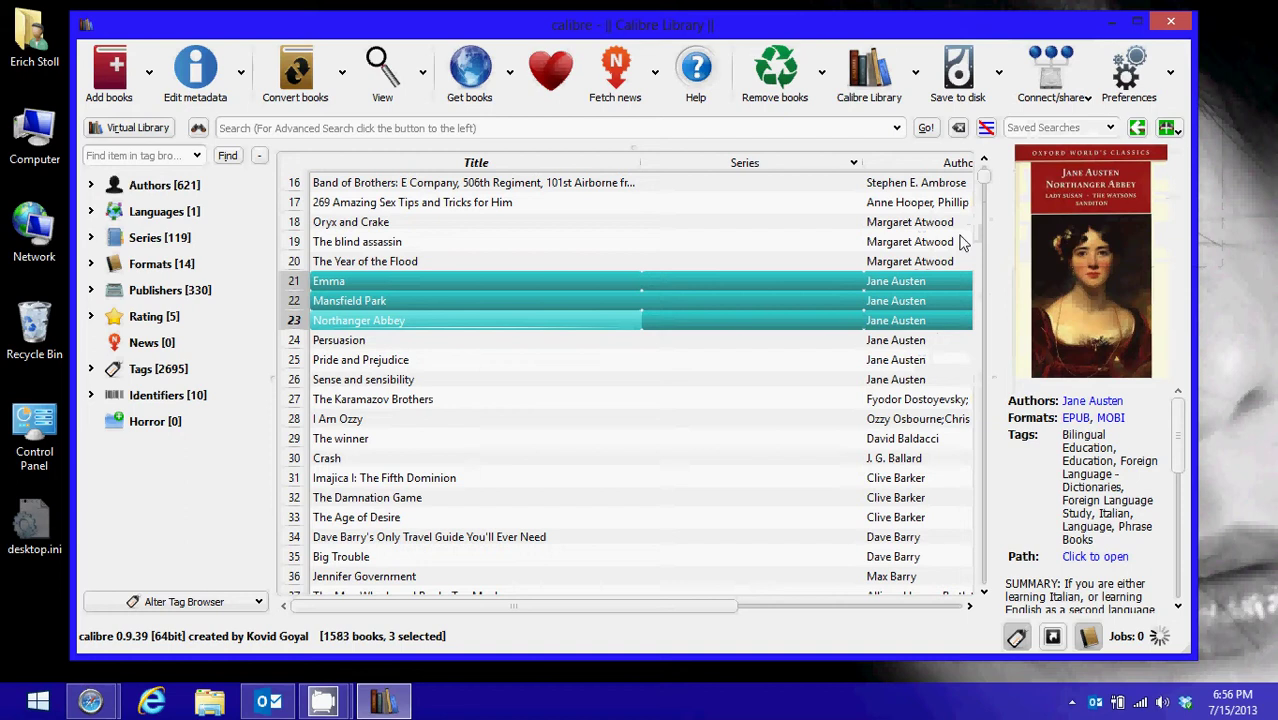
click(1126, 640)
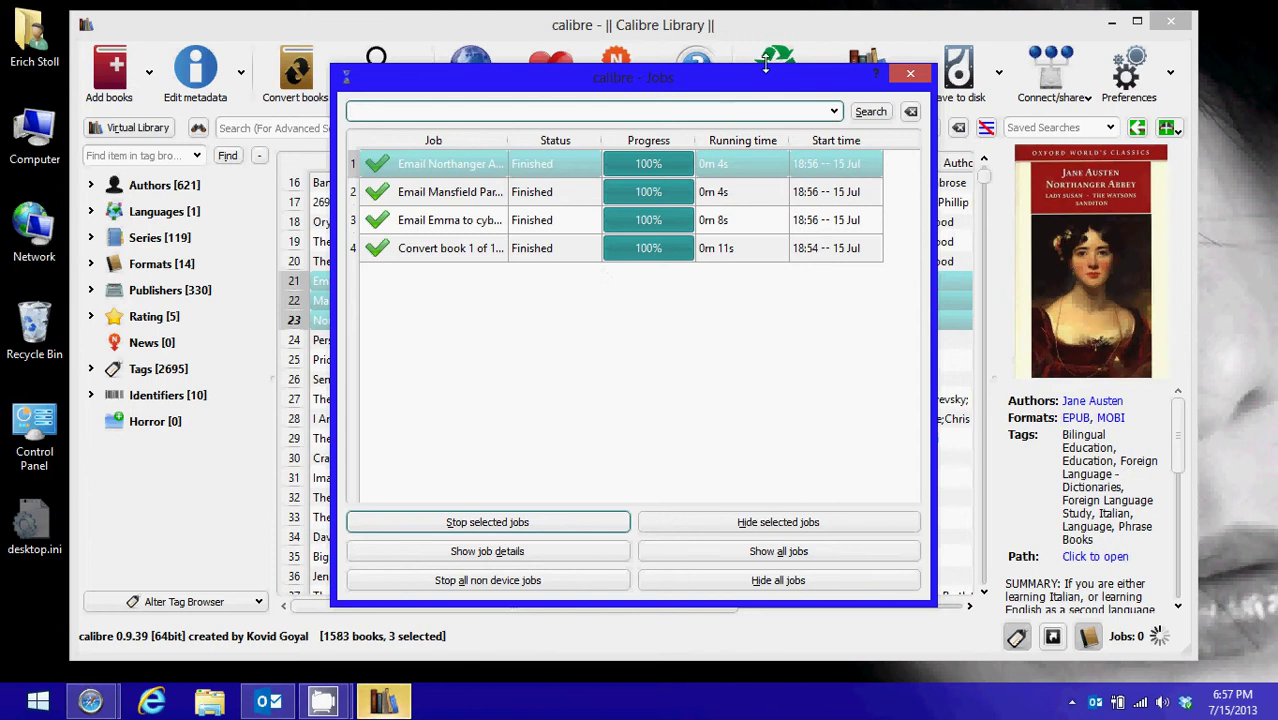
Dismiss the Jobs list to get back to the 1583-book library view
click(910, 73)
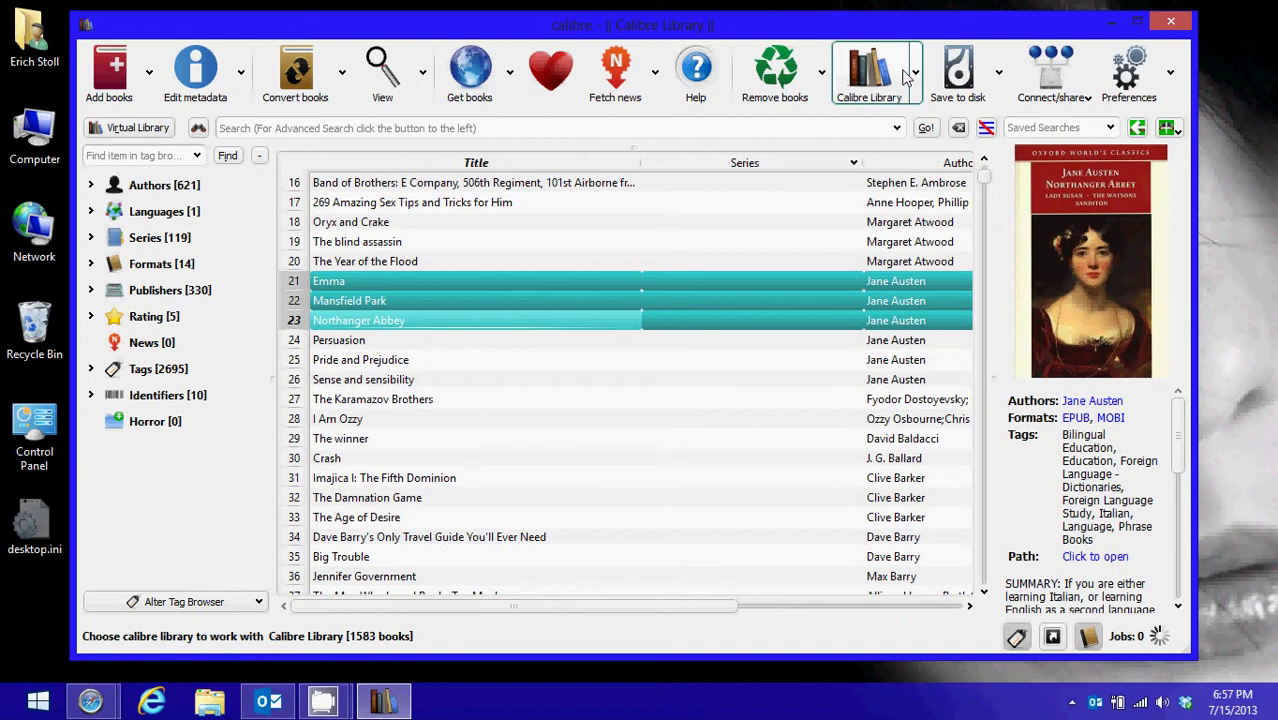
Retitle Dirk Gently's Holistic Detective Agency to drop the 's, then reopen its metadata to verify
scroll(424, 308, up, 5)
click(395, 222)
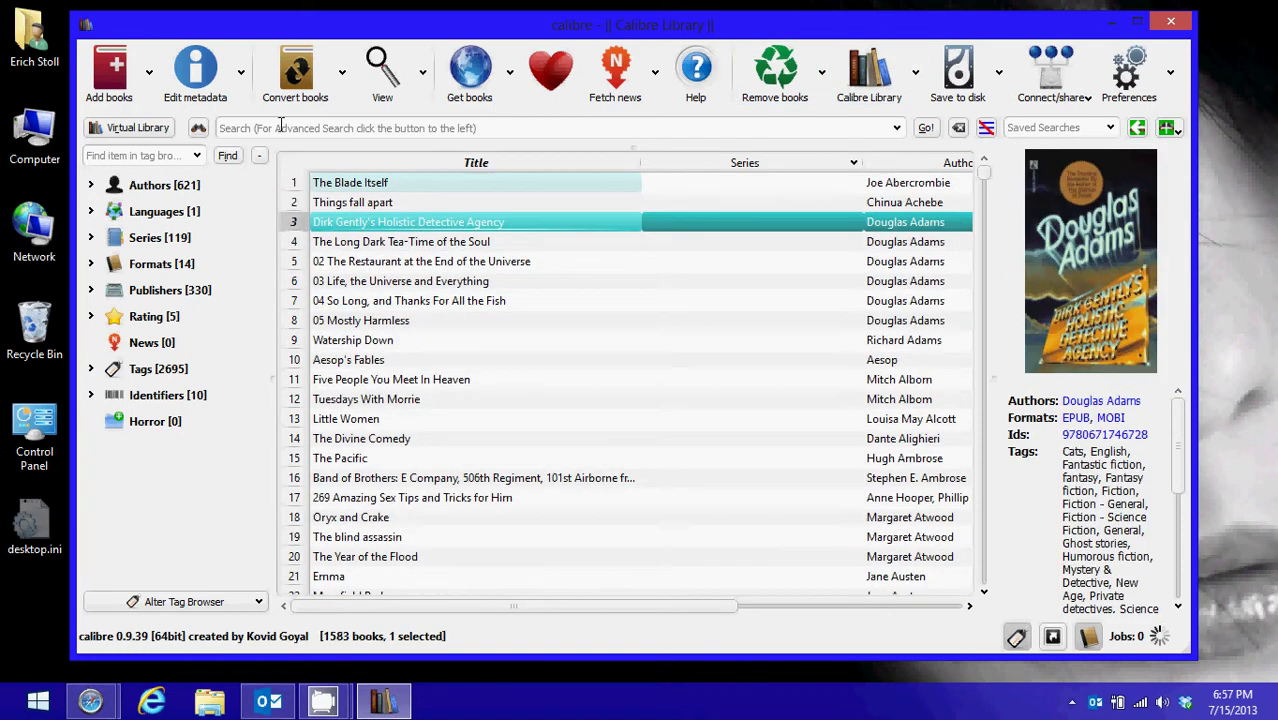
click(200, 72)
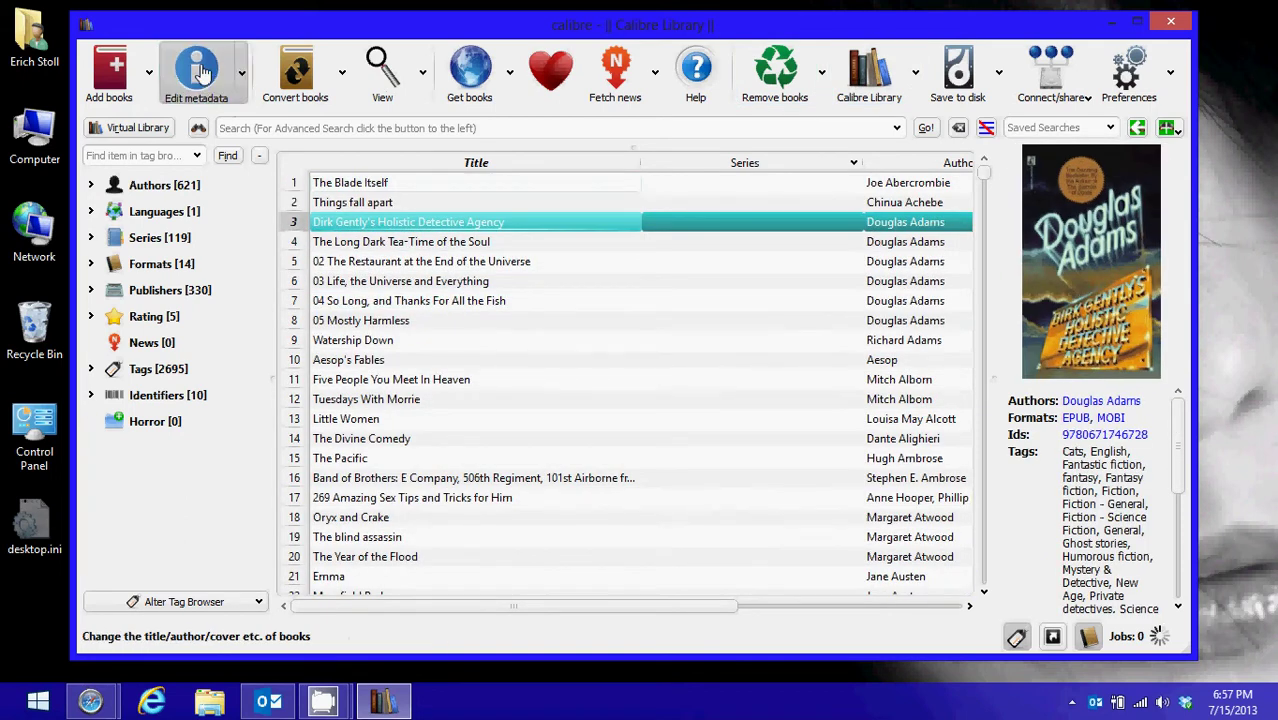
click(275, 64)
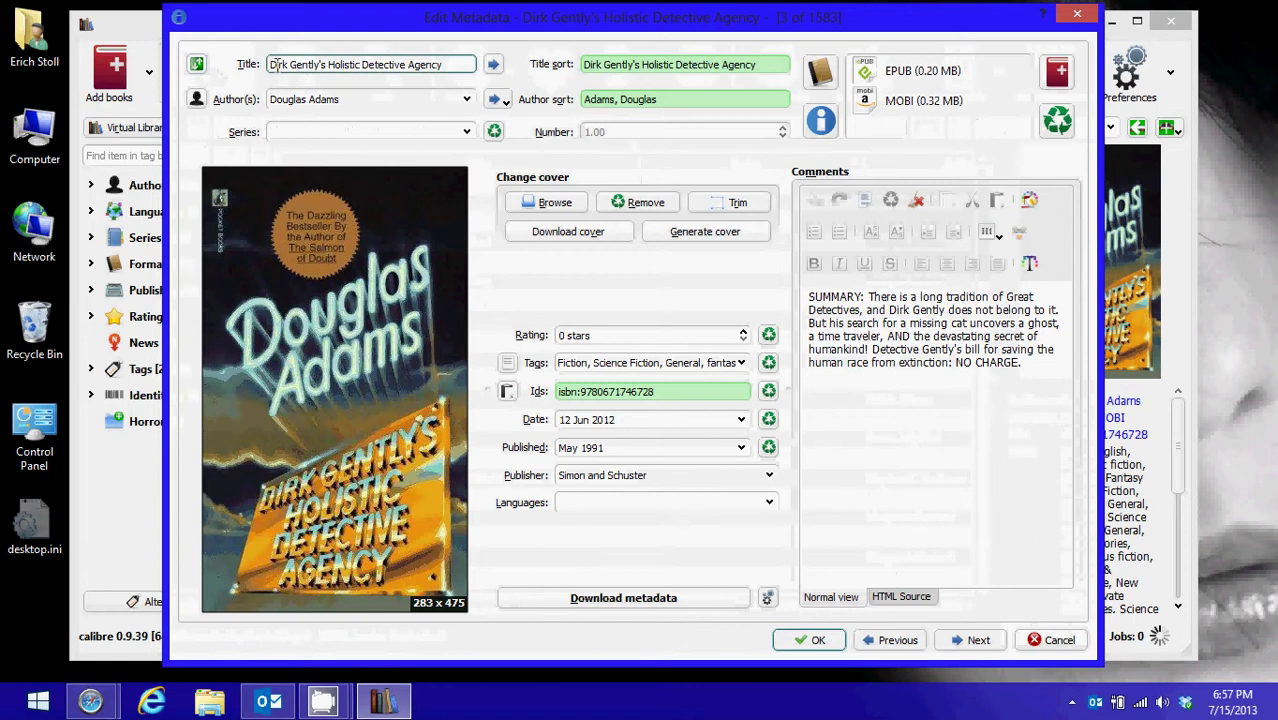
click(273, 97)
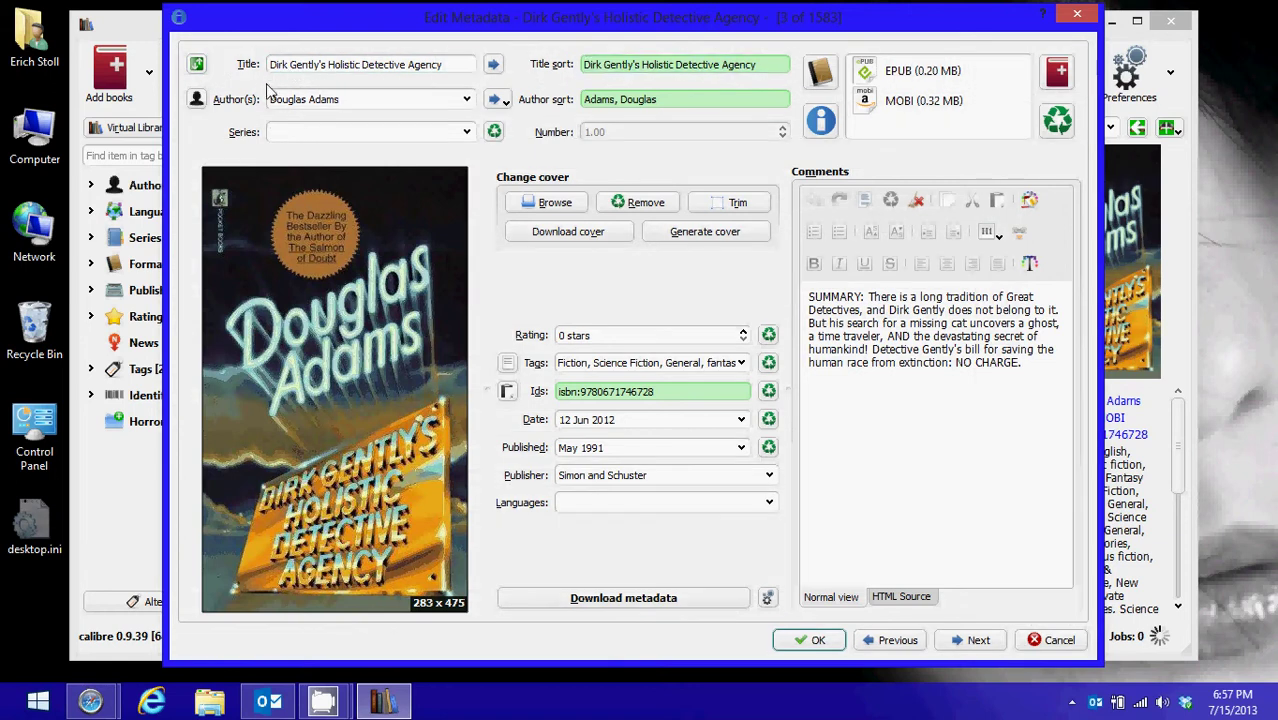
click(337, 132)
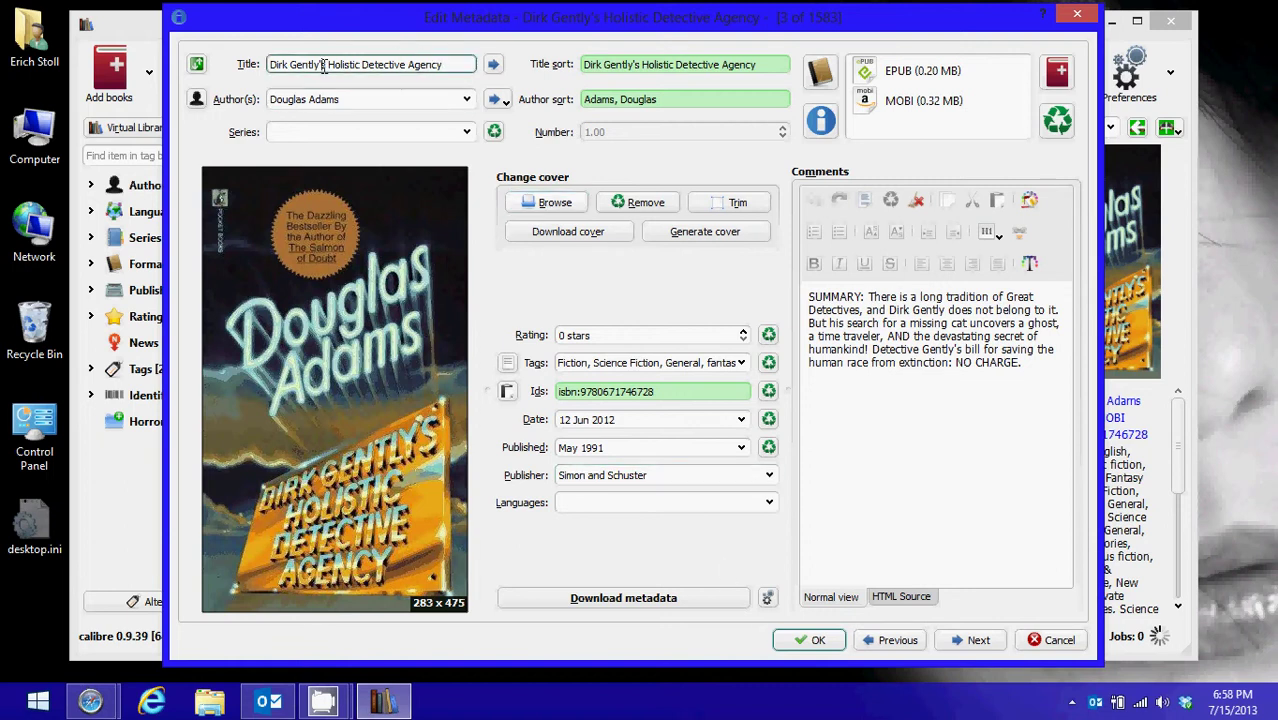
key(BackSpace)
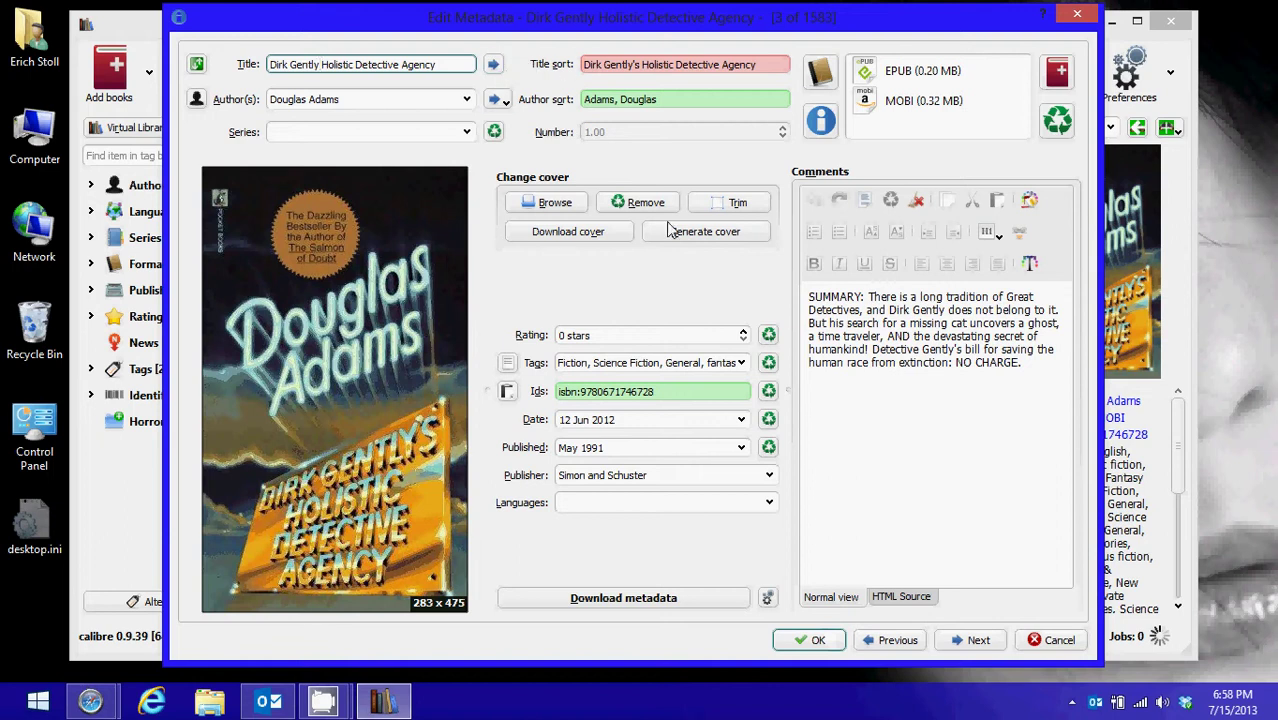
click(817, 641)
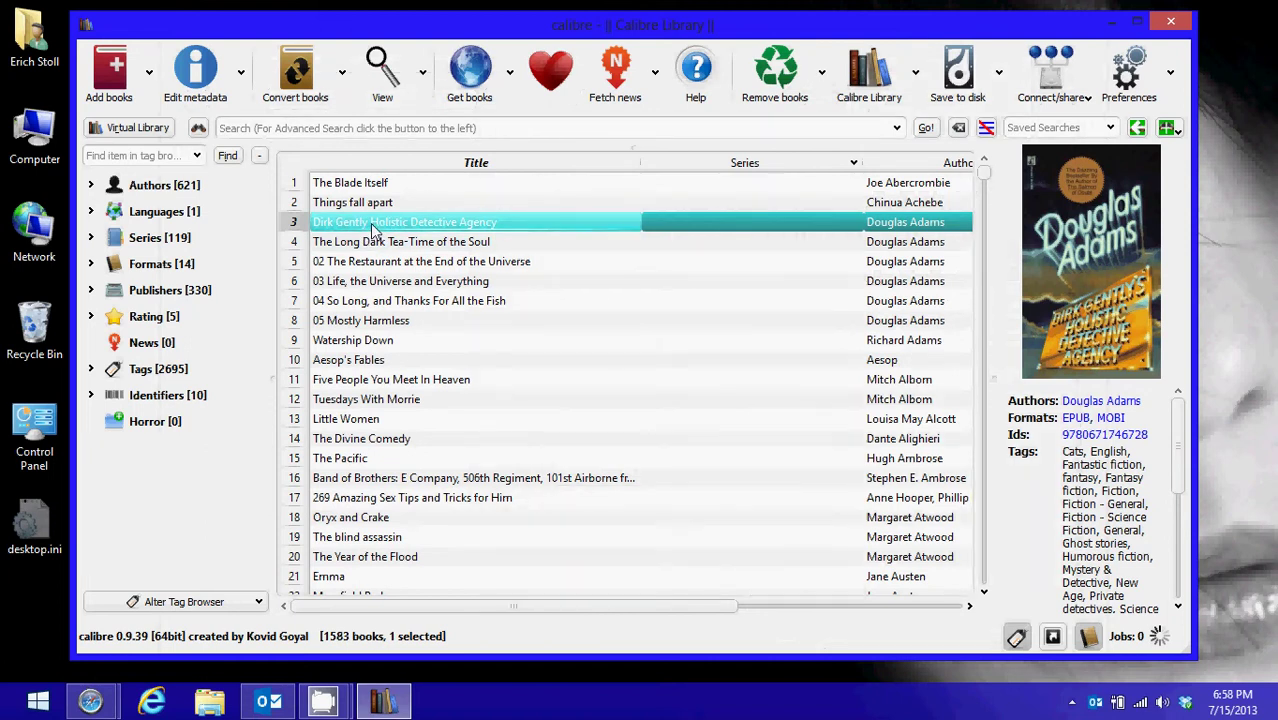
click(199, 88)
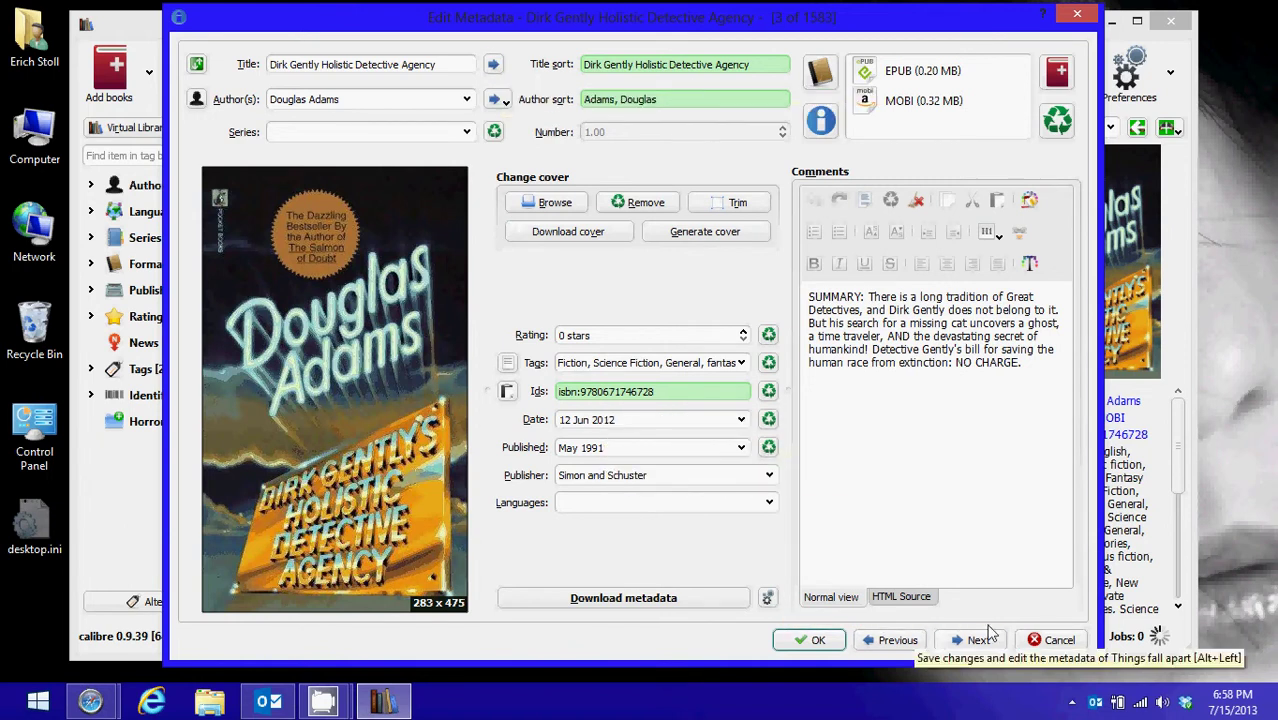
click(1052, 640)
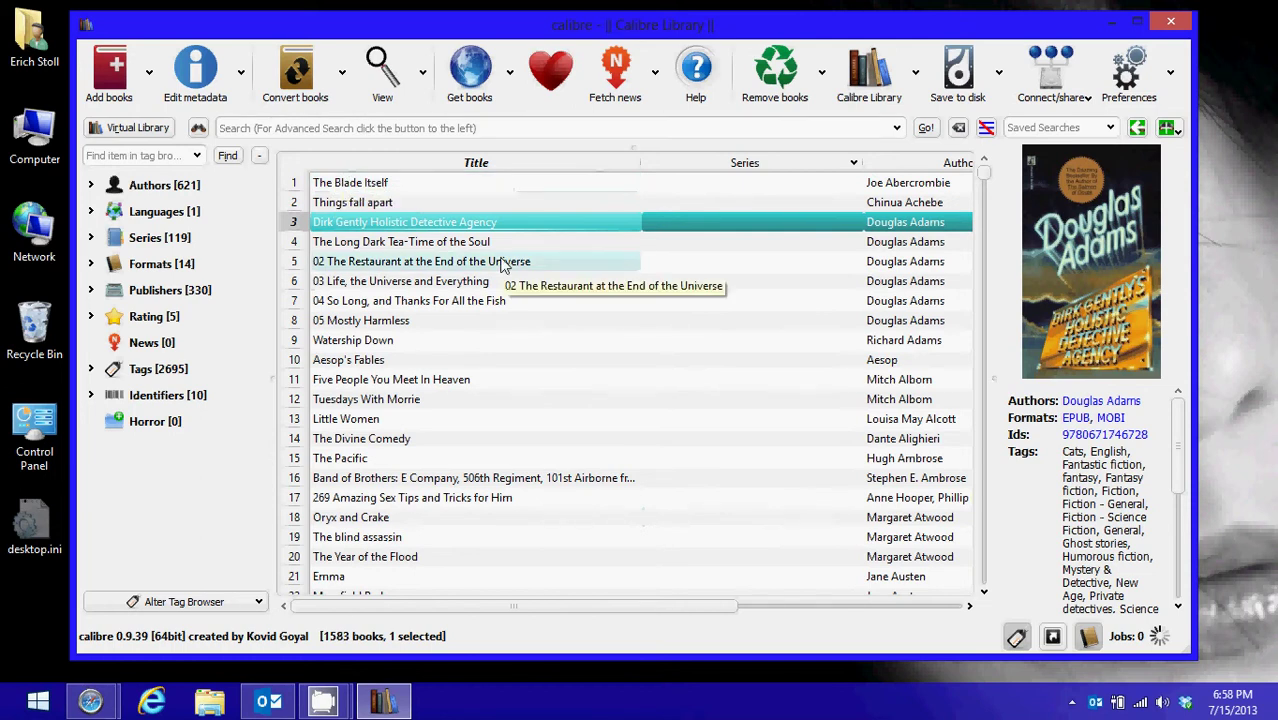
Remove the book Things fall apart from the library, confirming the permanent deletion
click(405, 202)
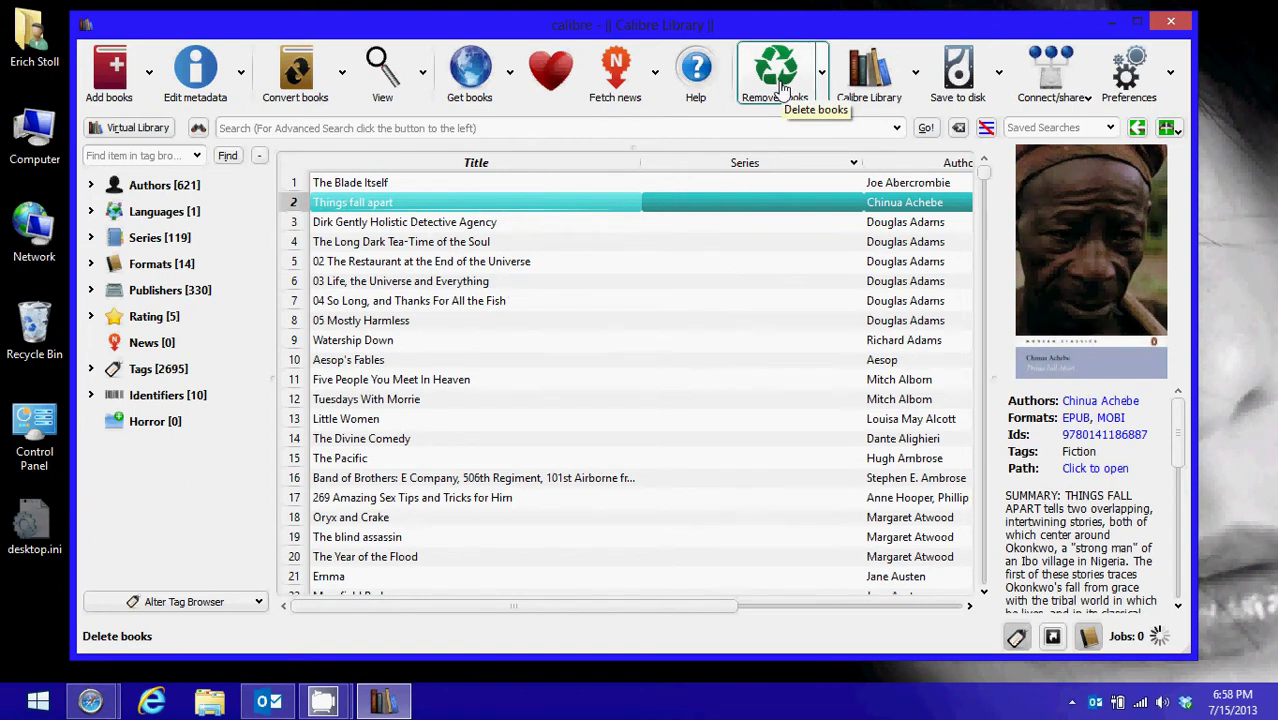
click(781, 89)
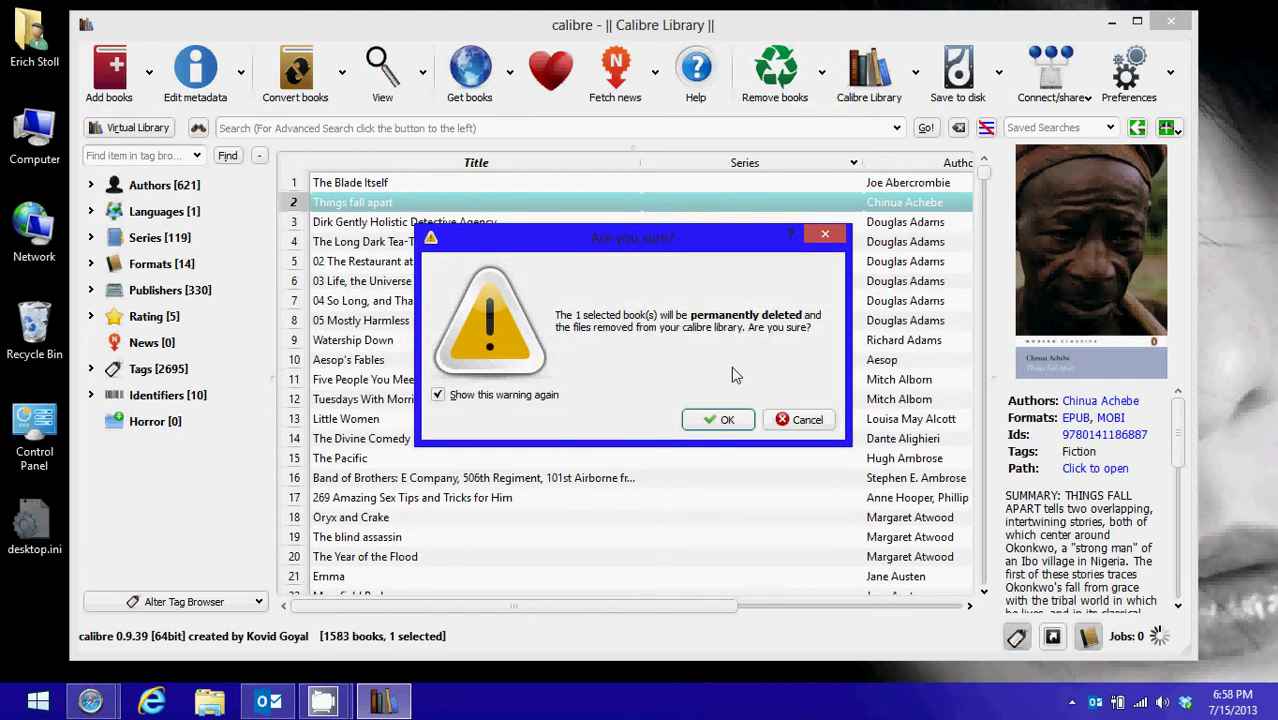
click(722, 422)
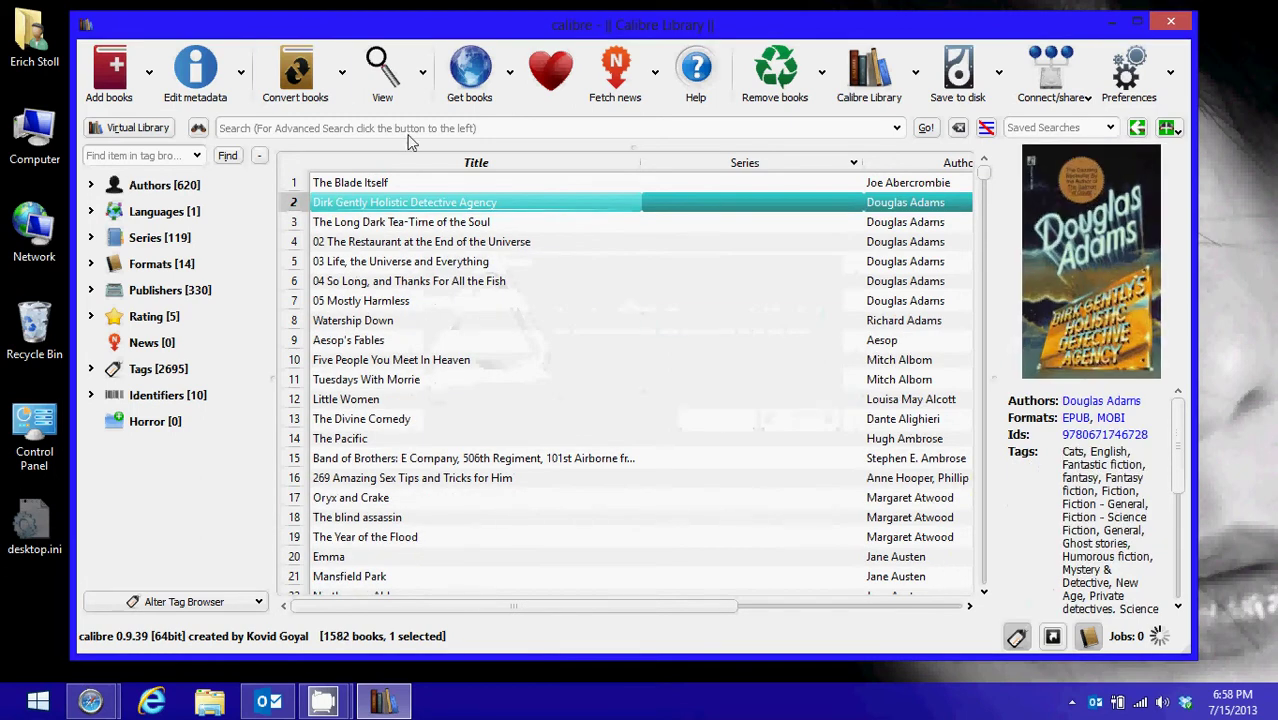
Create a CSV catalog named My Books exporting only the title and series fields
click(342, 74)
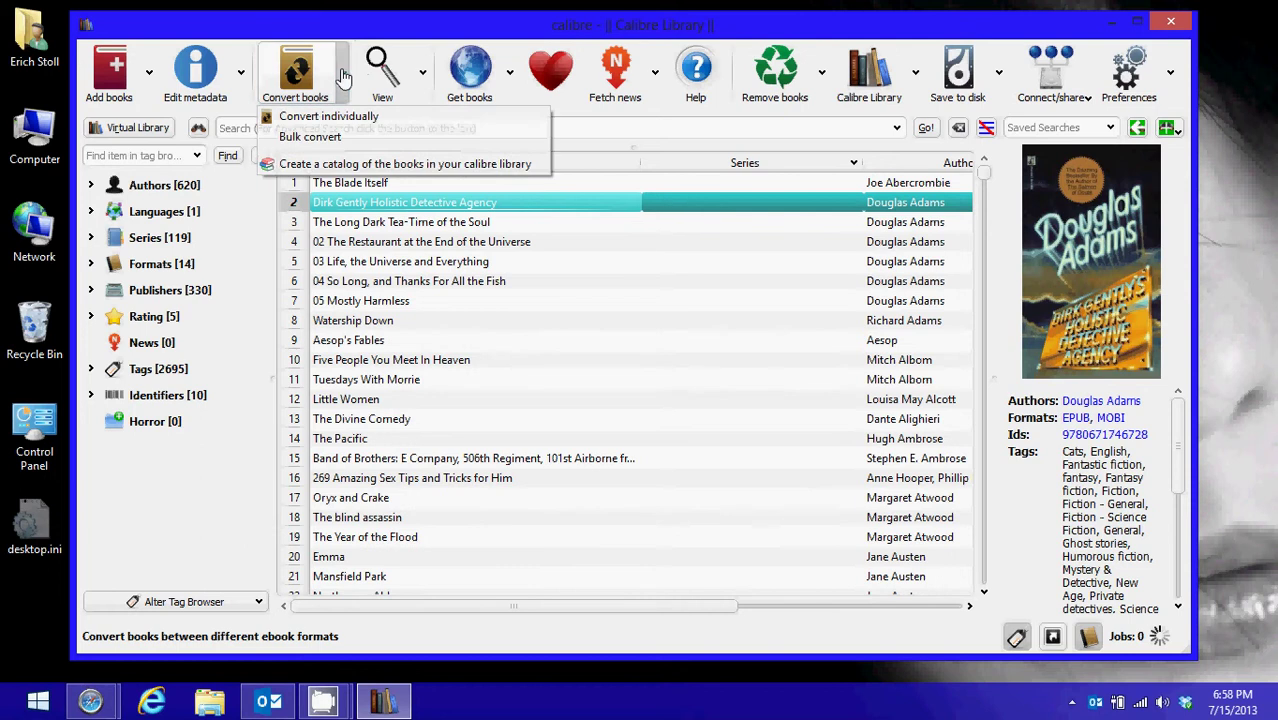
click(338, 166)
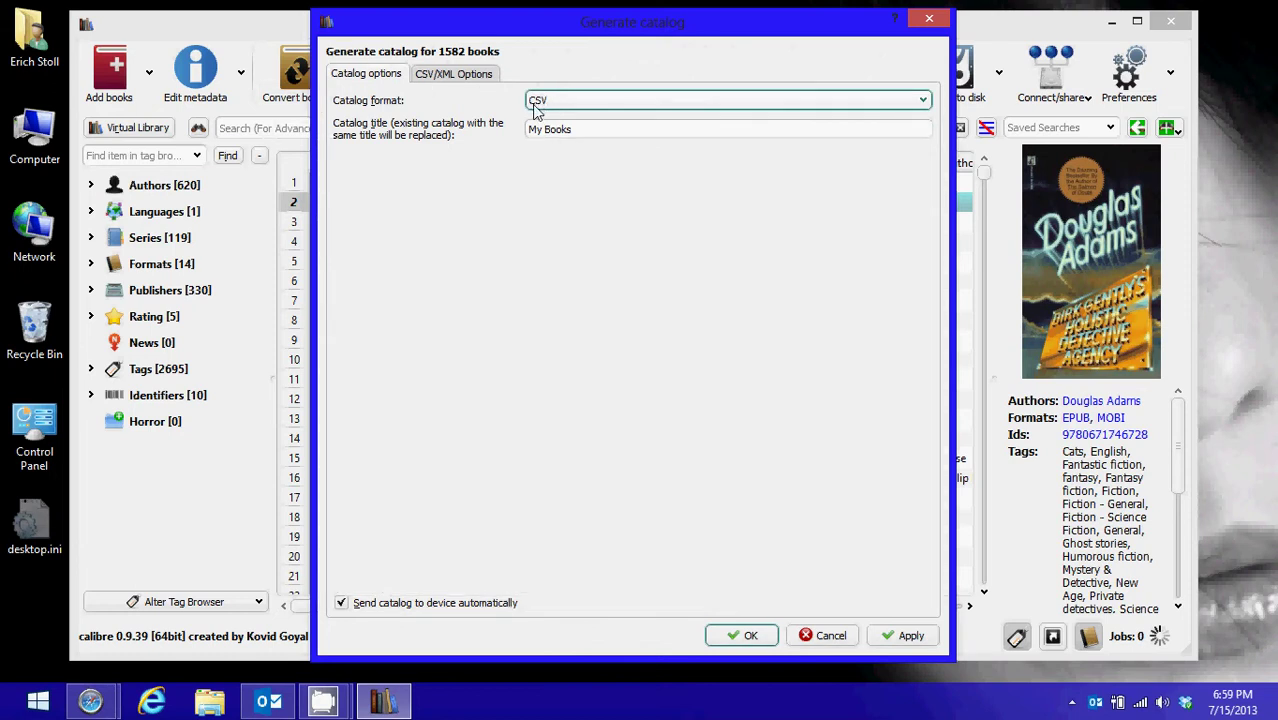
click(558, 130)
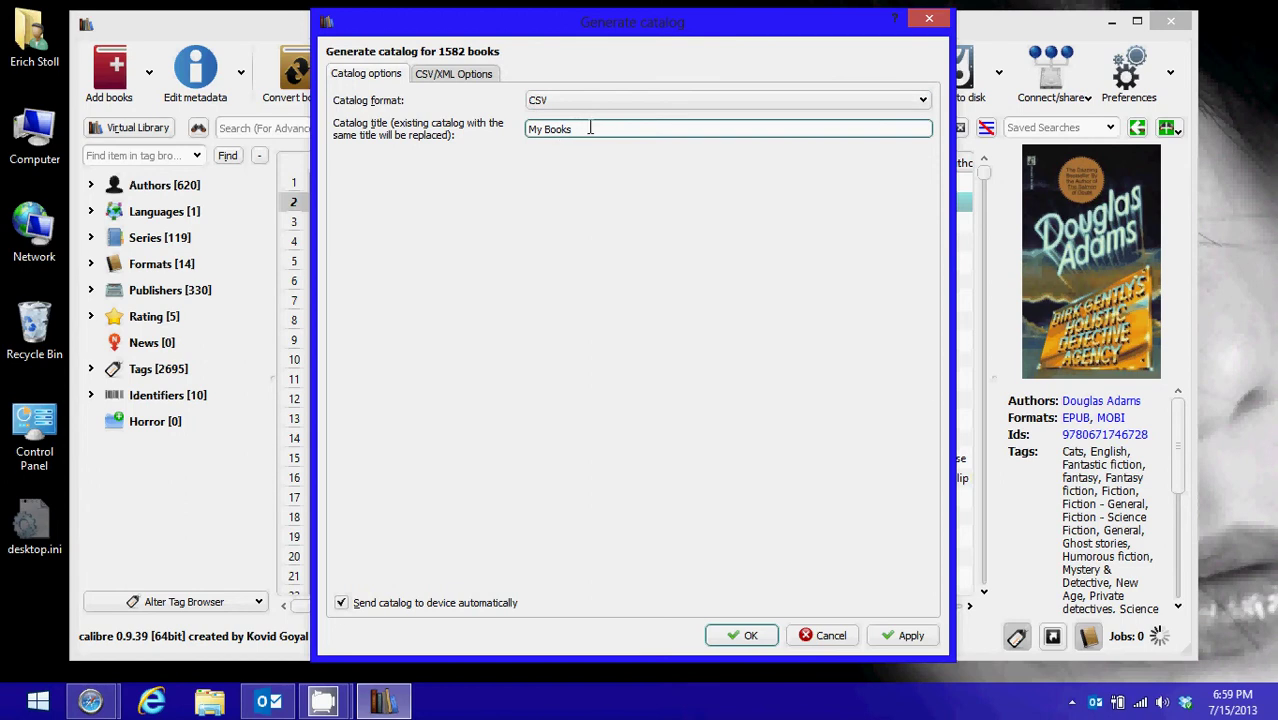
click(463, 79)
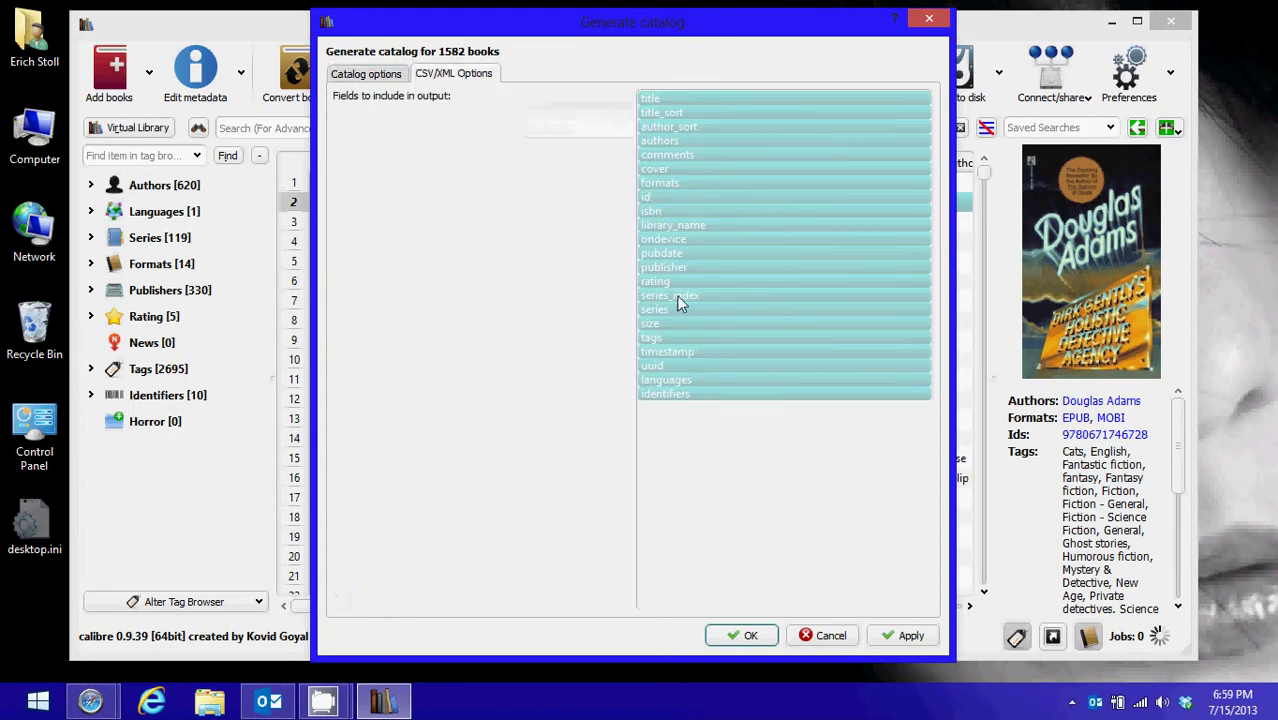
drag(674, 395, 668, 116)
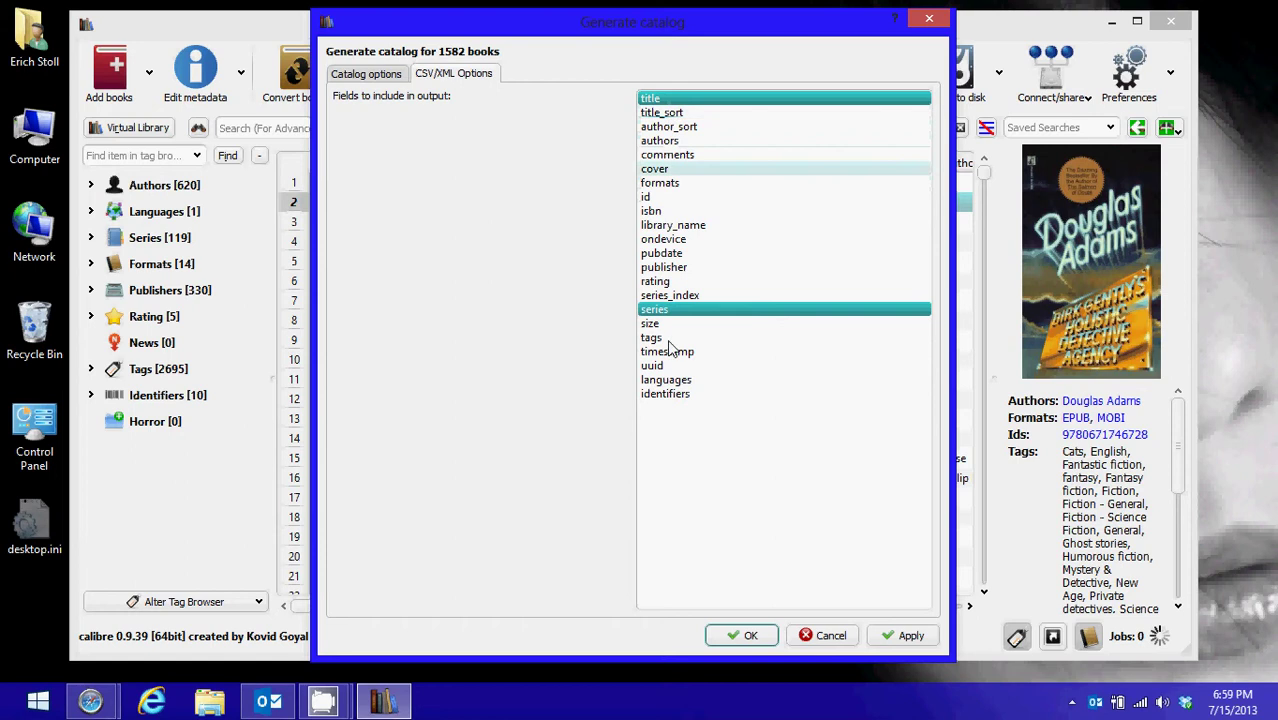
click(910, 637)
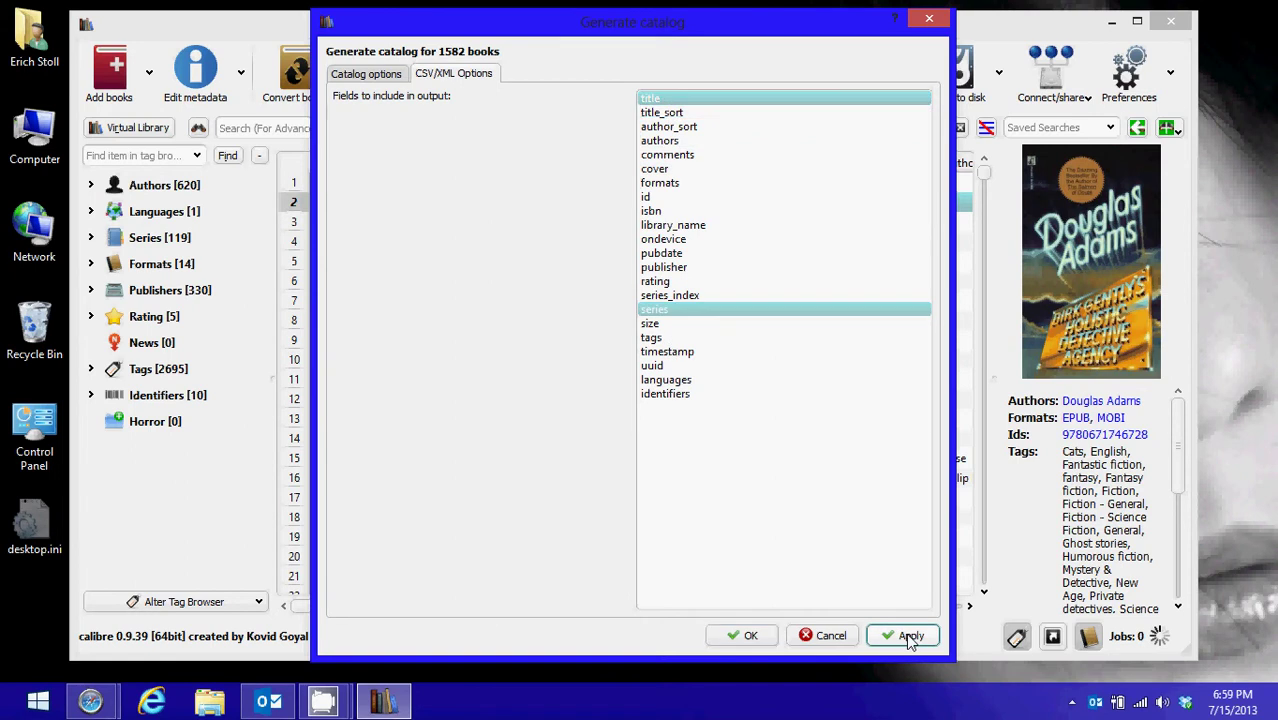
click(745, 635)
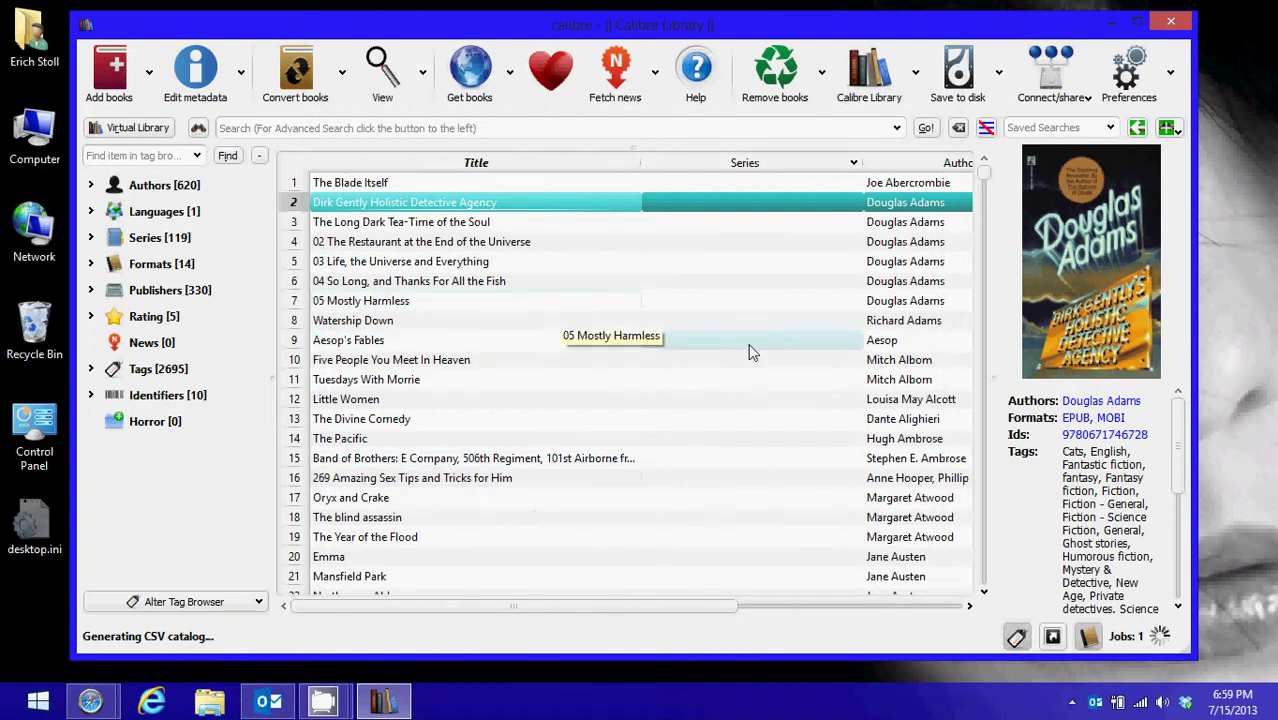
After checking the catalog job, save My Books.csv into a new Desktop folder called Books
click(1130, 638)
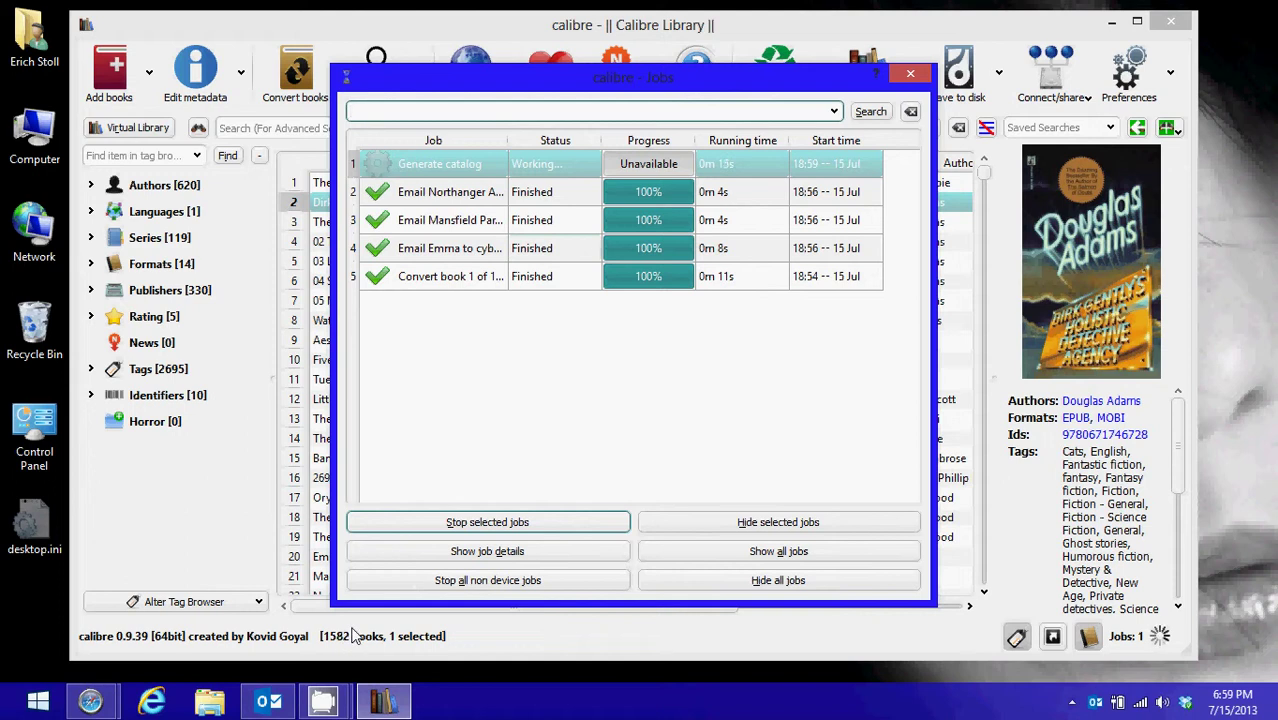
click(909, 74)
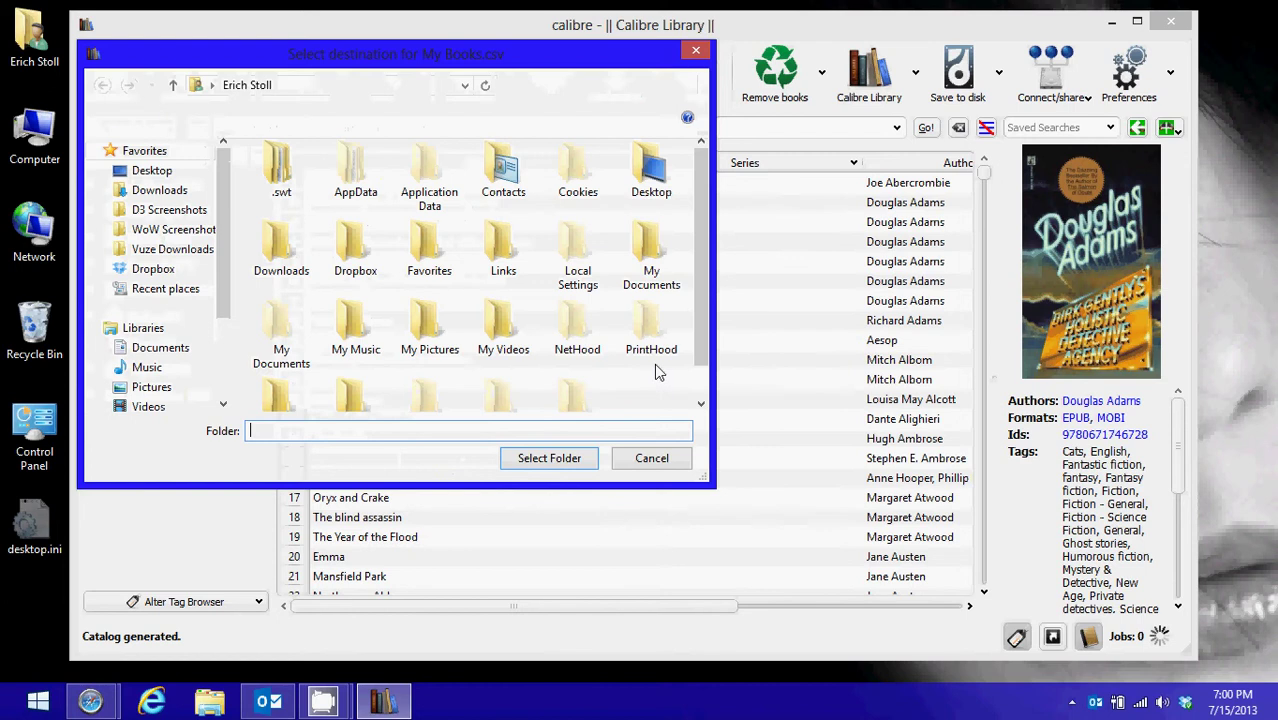
click(168, 172)
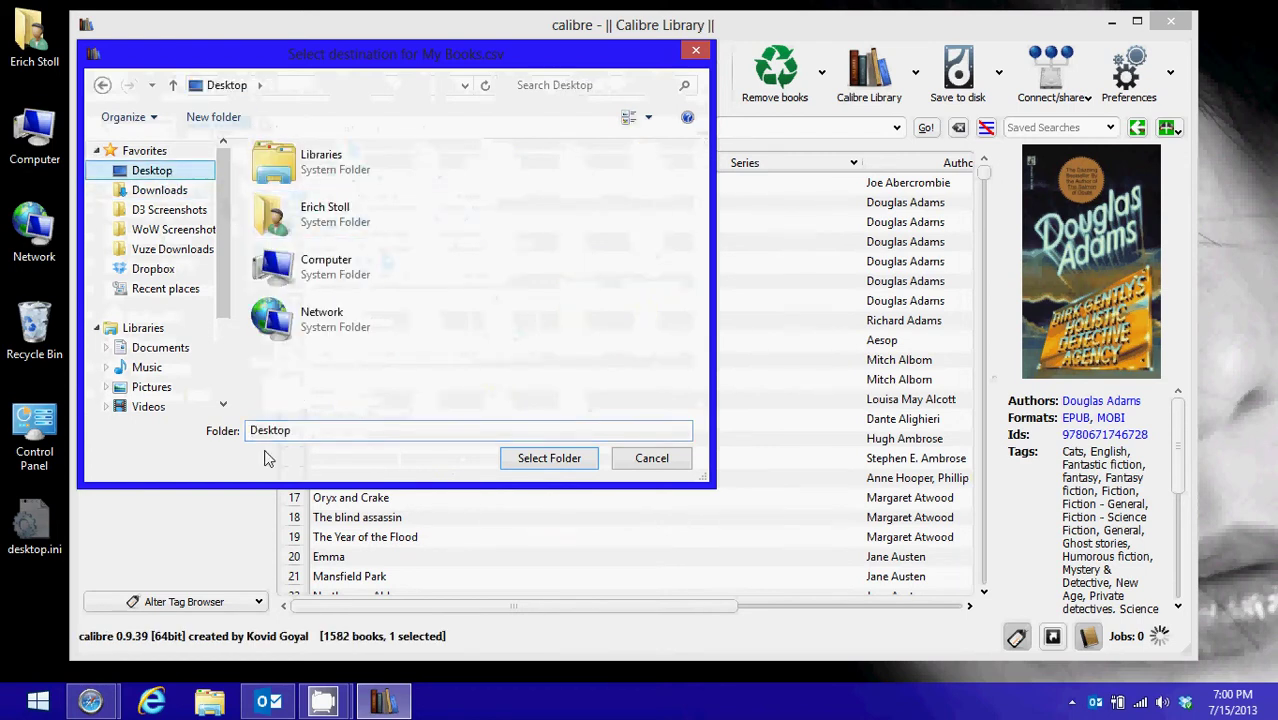
click(219, 119)
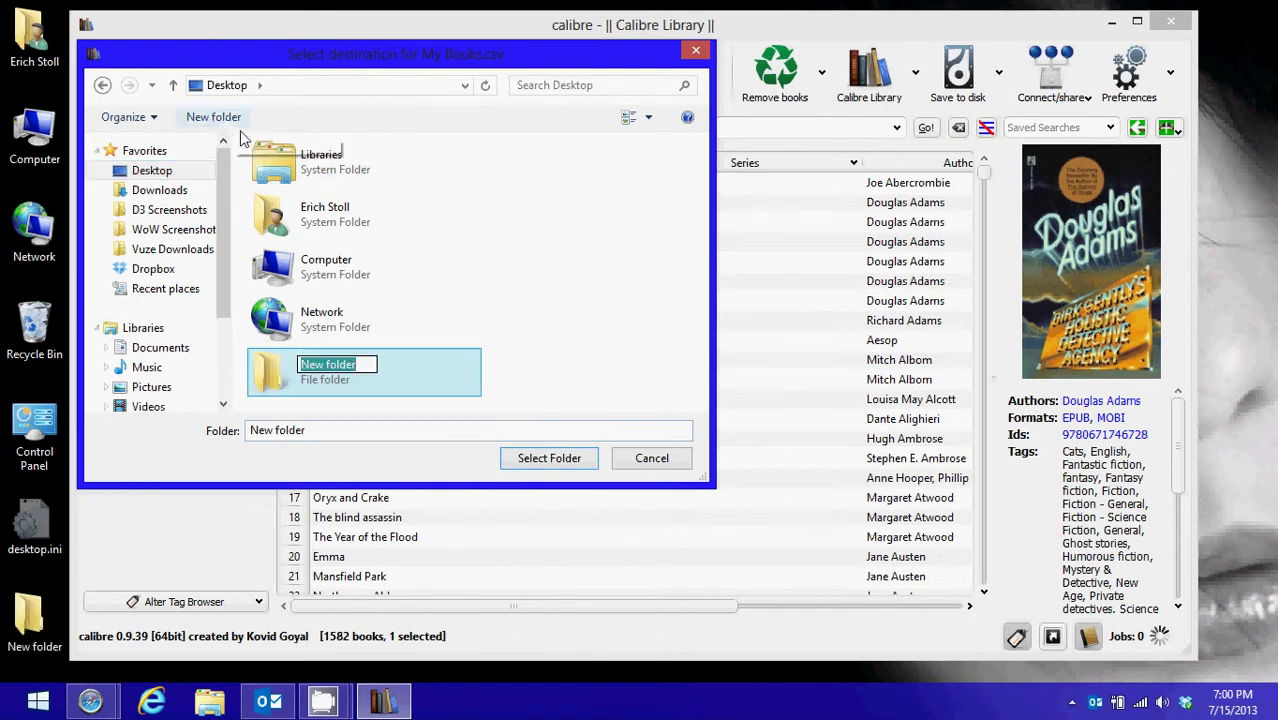
text(Books)
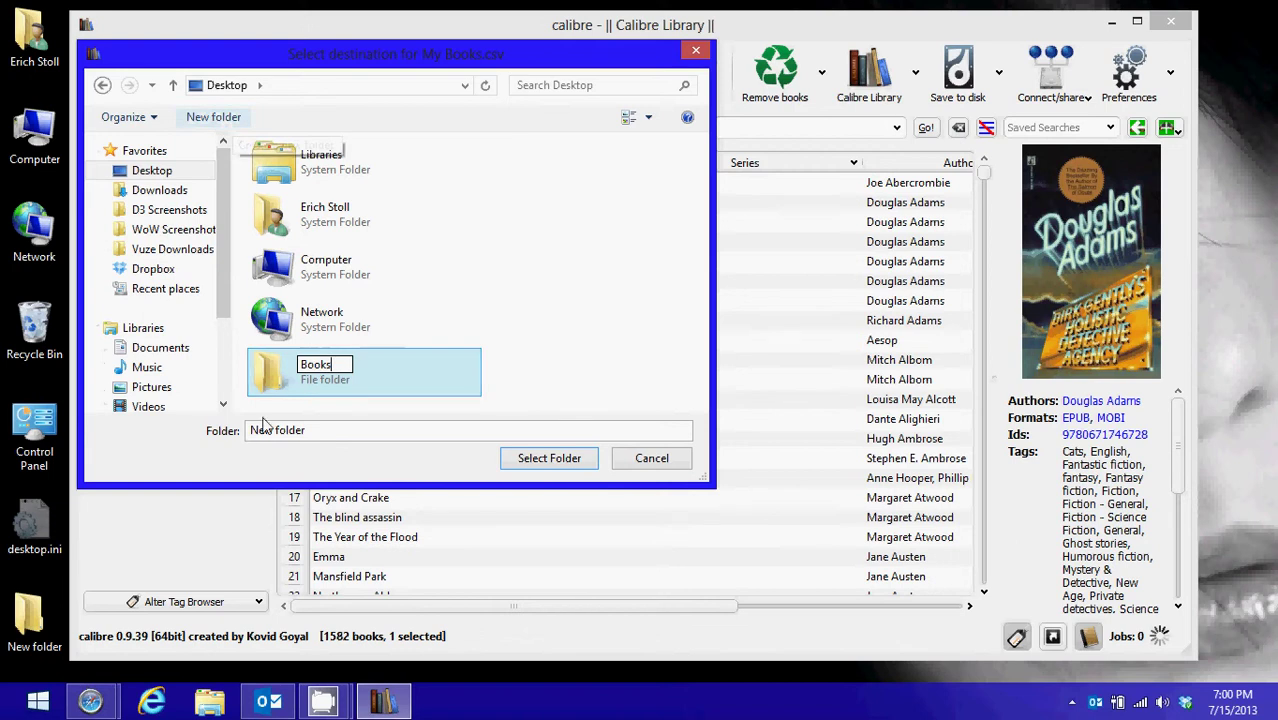
click(528, 342)
click(341, 385)
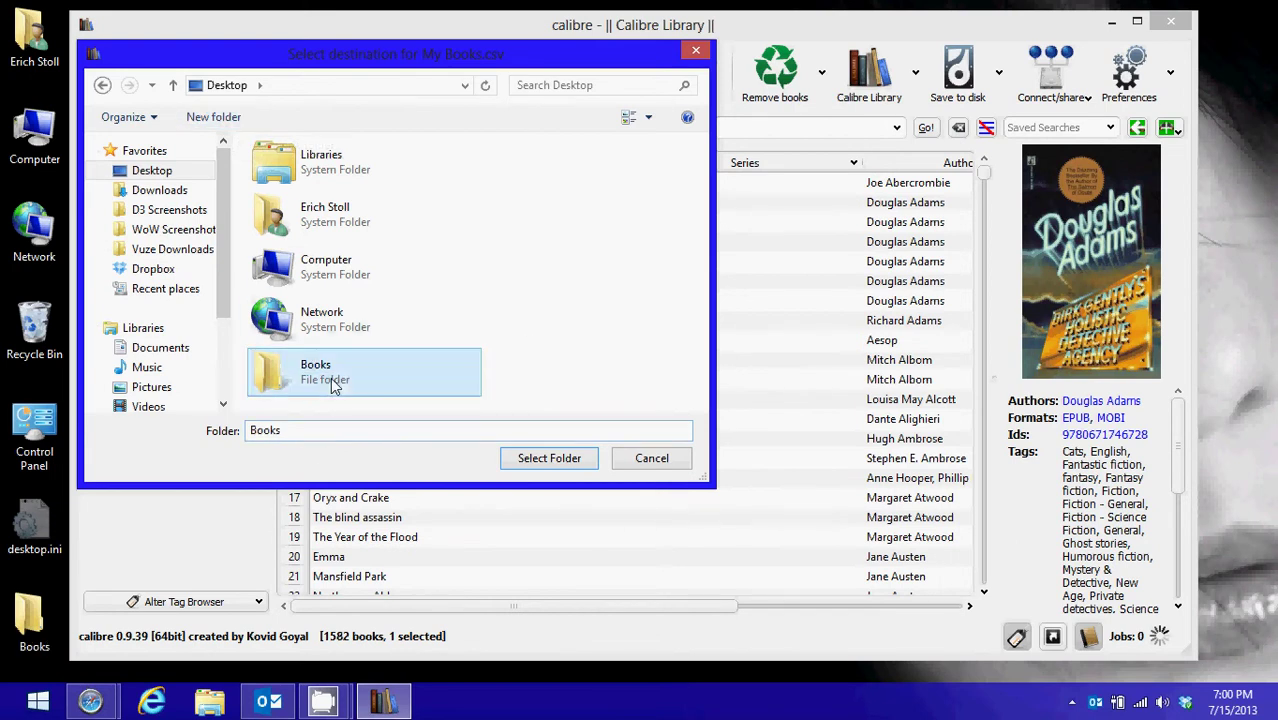
click(548, 460)
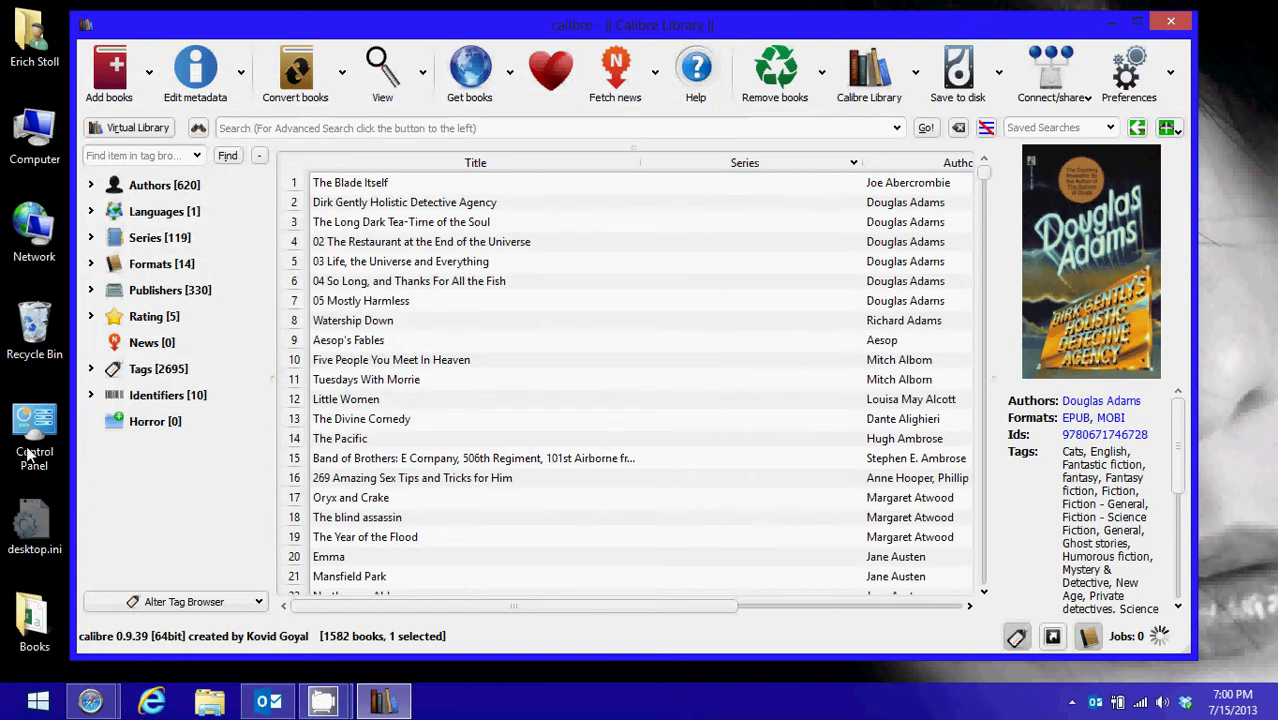
double_click(28, 625)
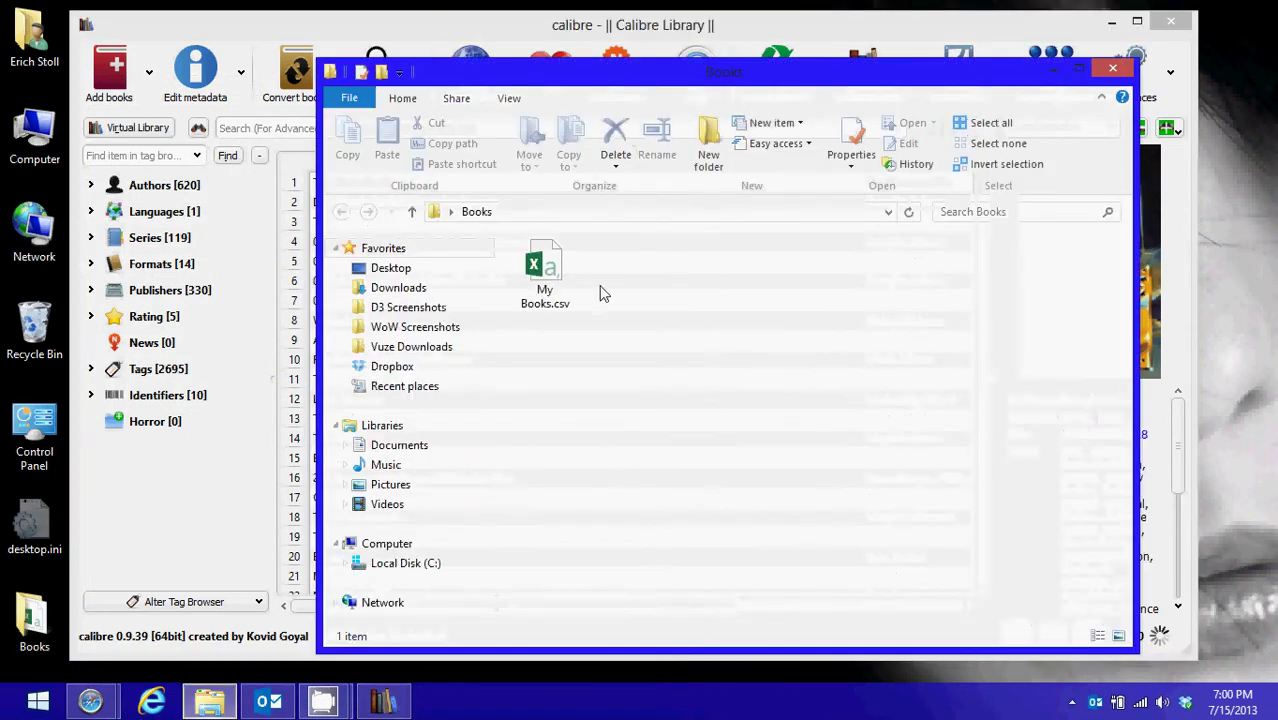
click(560, 260)
double_click(560, 258)
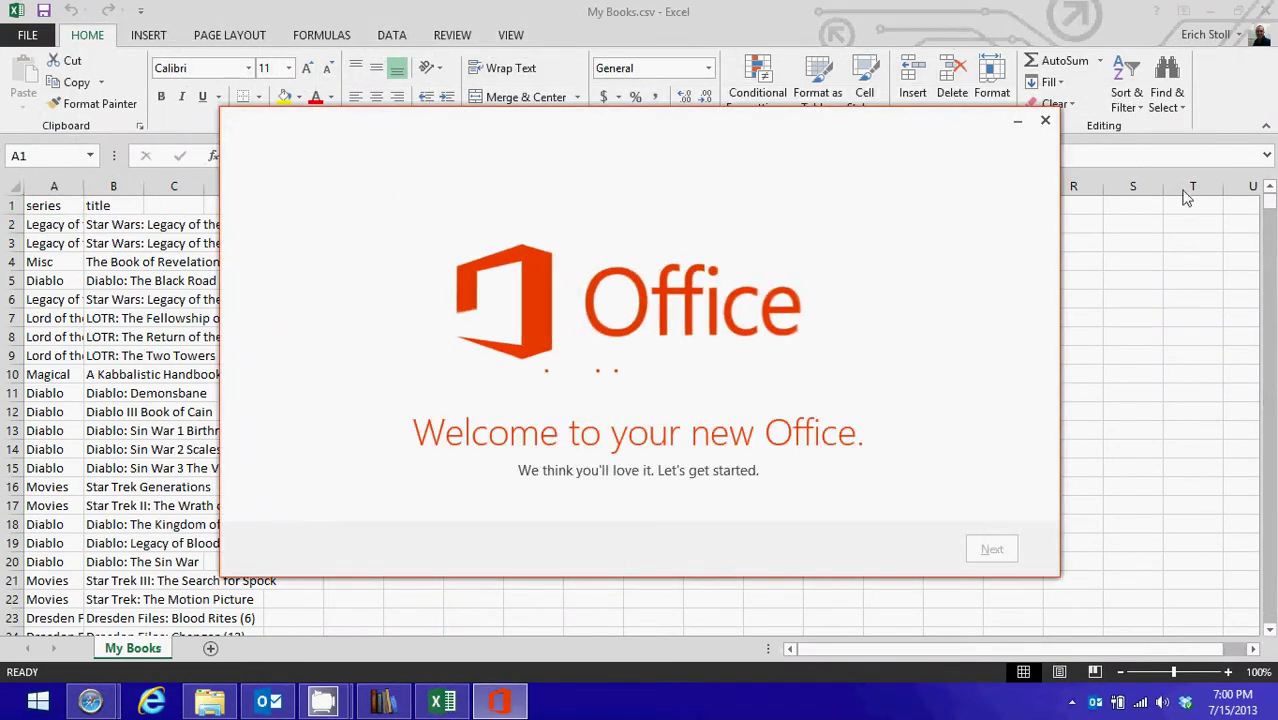
click(1045, 120)
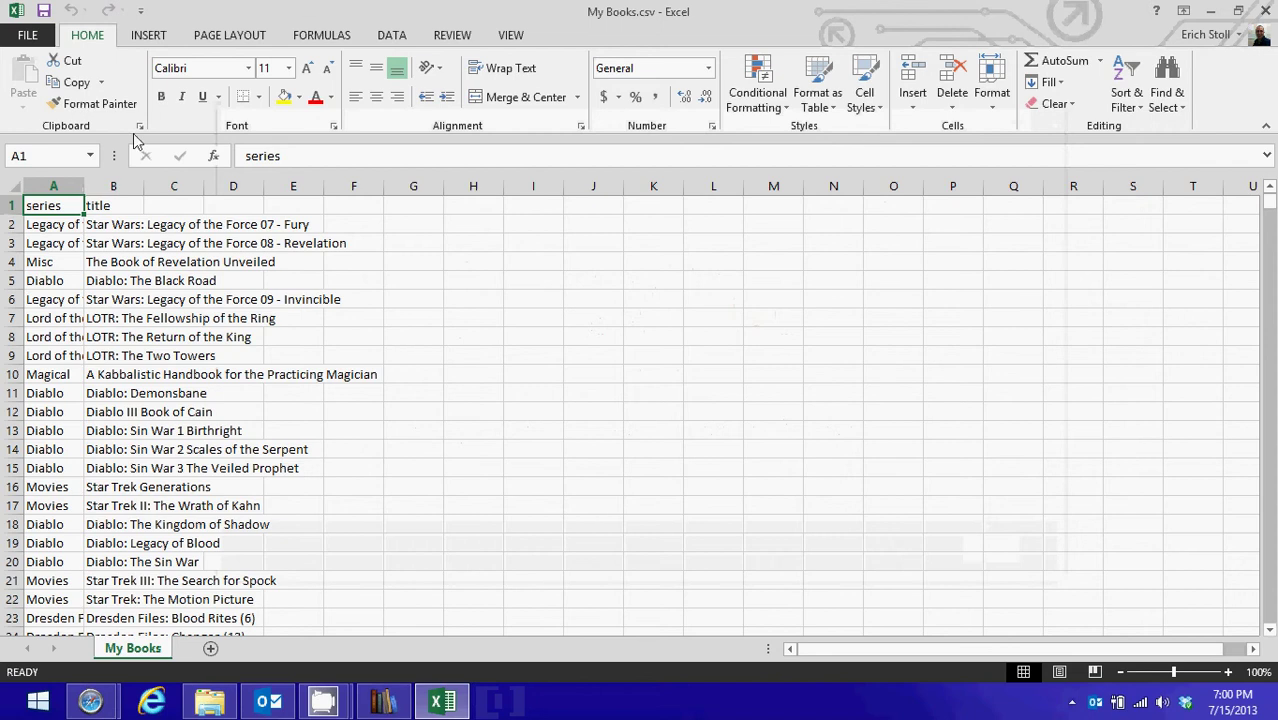
drag(85, 186, 143, 186)
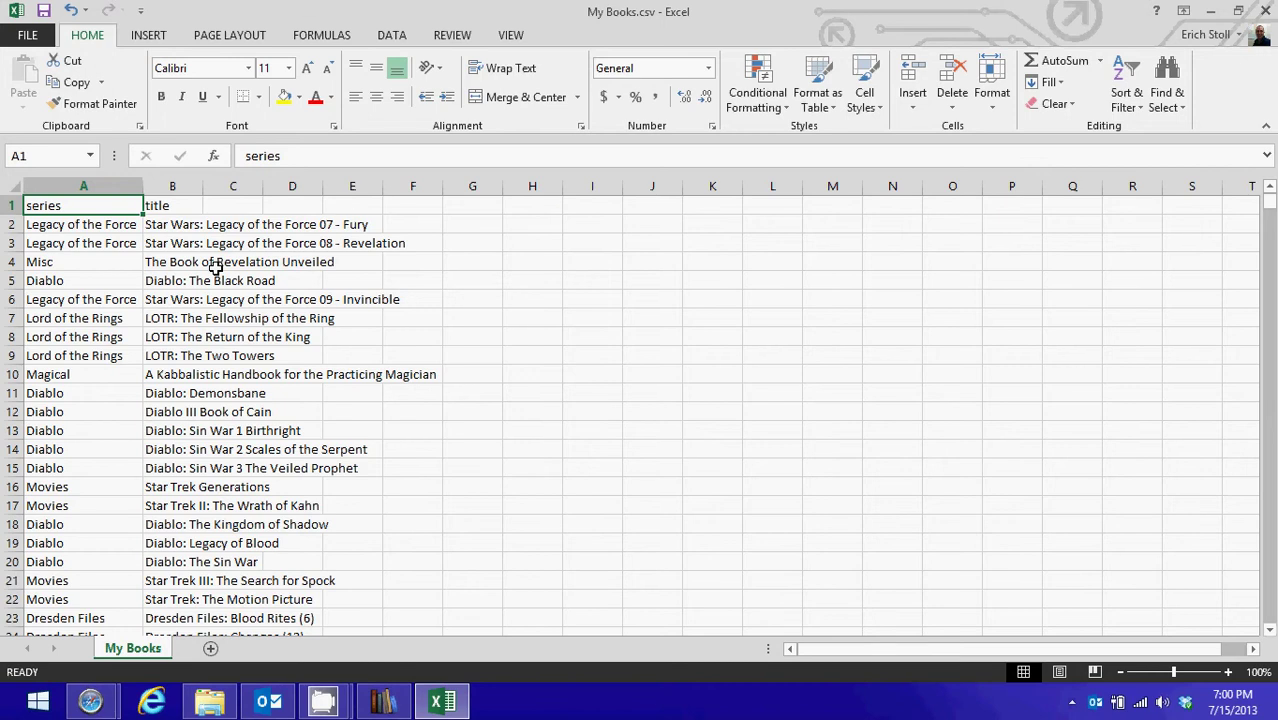
click(1265, 10)
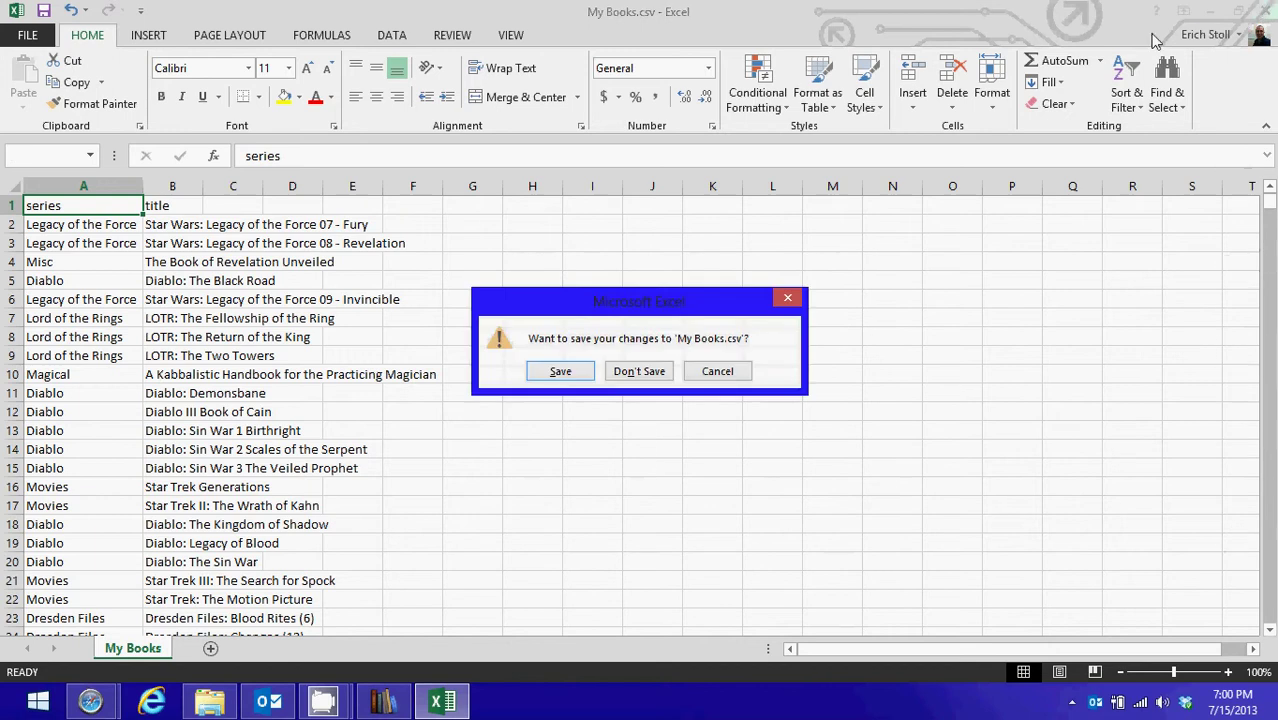
click(640, 371)
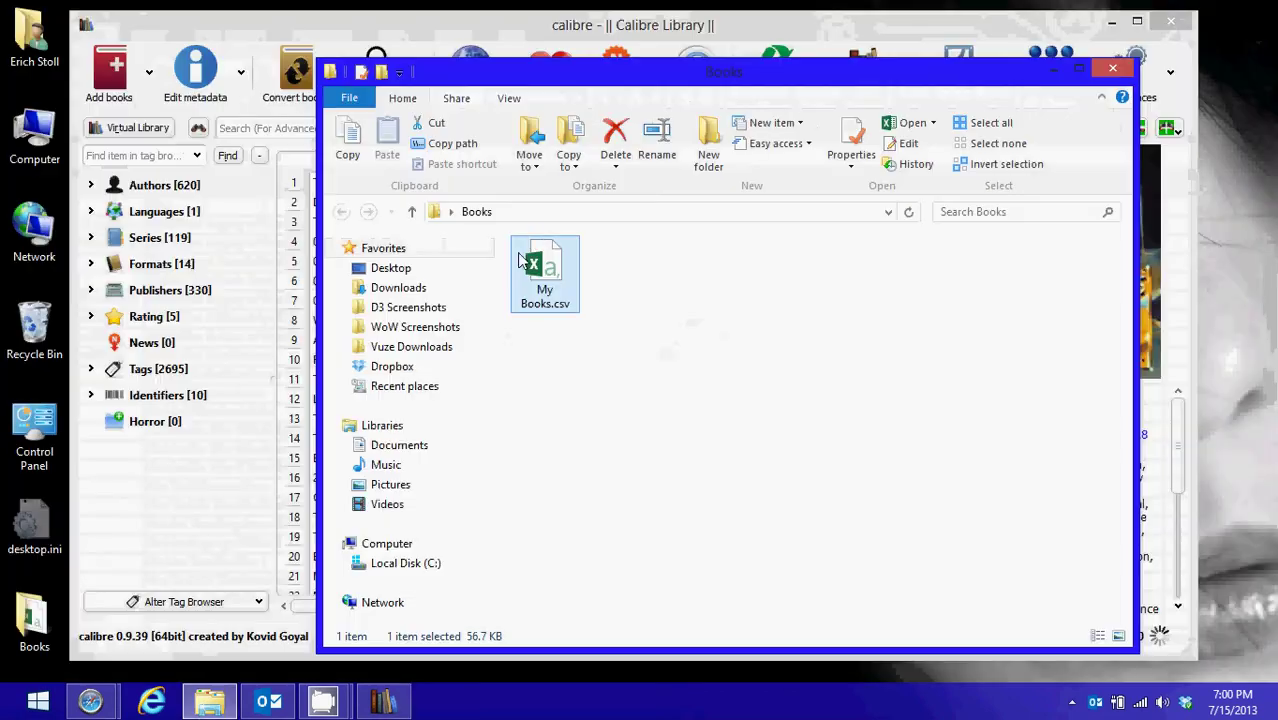
Set the Saving books to disk template to {series}/{title}/{title}, removing the authors part, and apply
click(1112, 68)
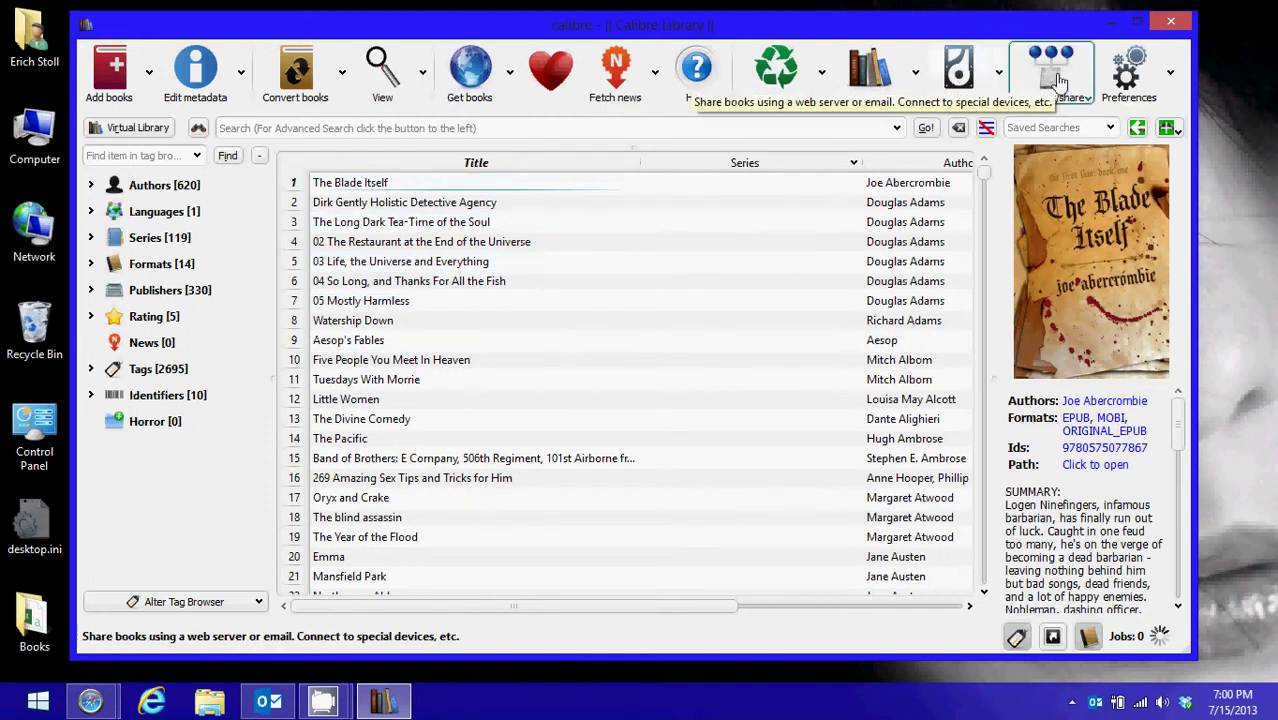
click(1127, 70)
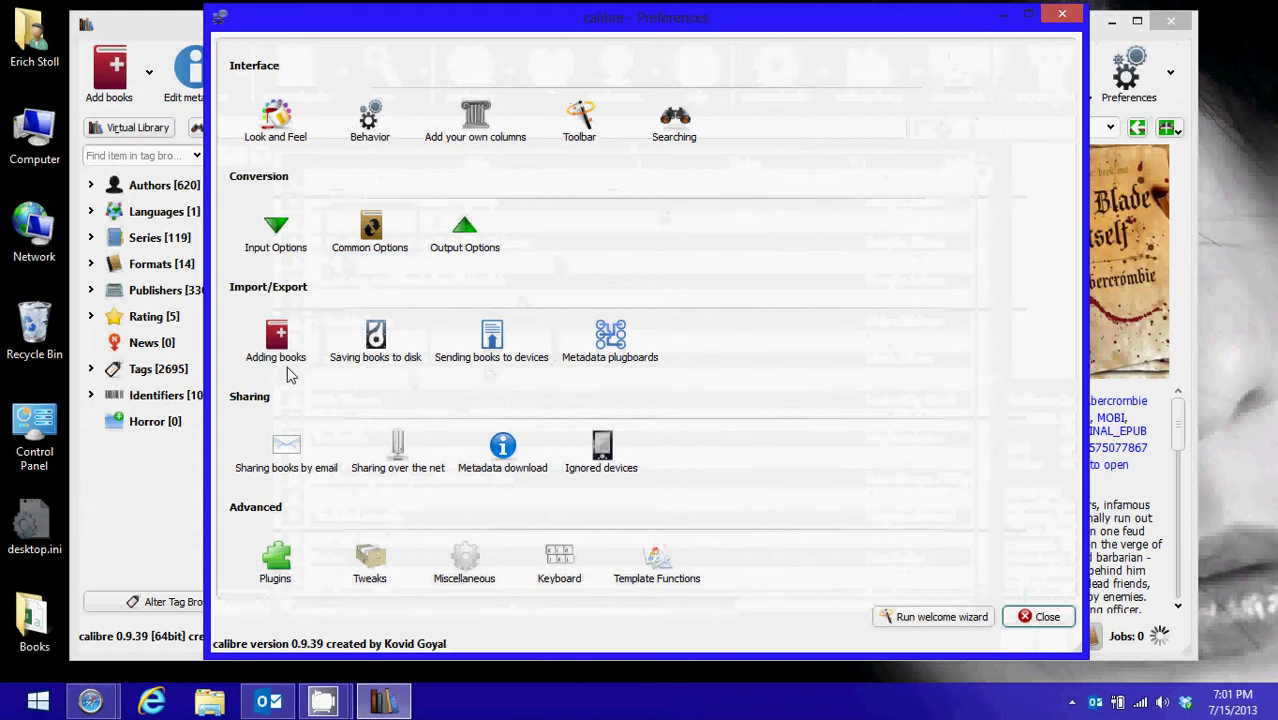
click(376, 340)
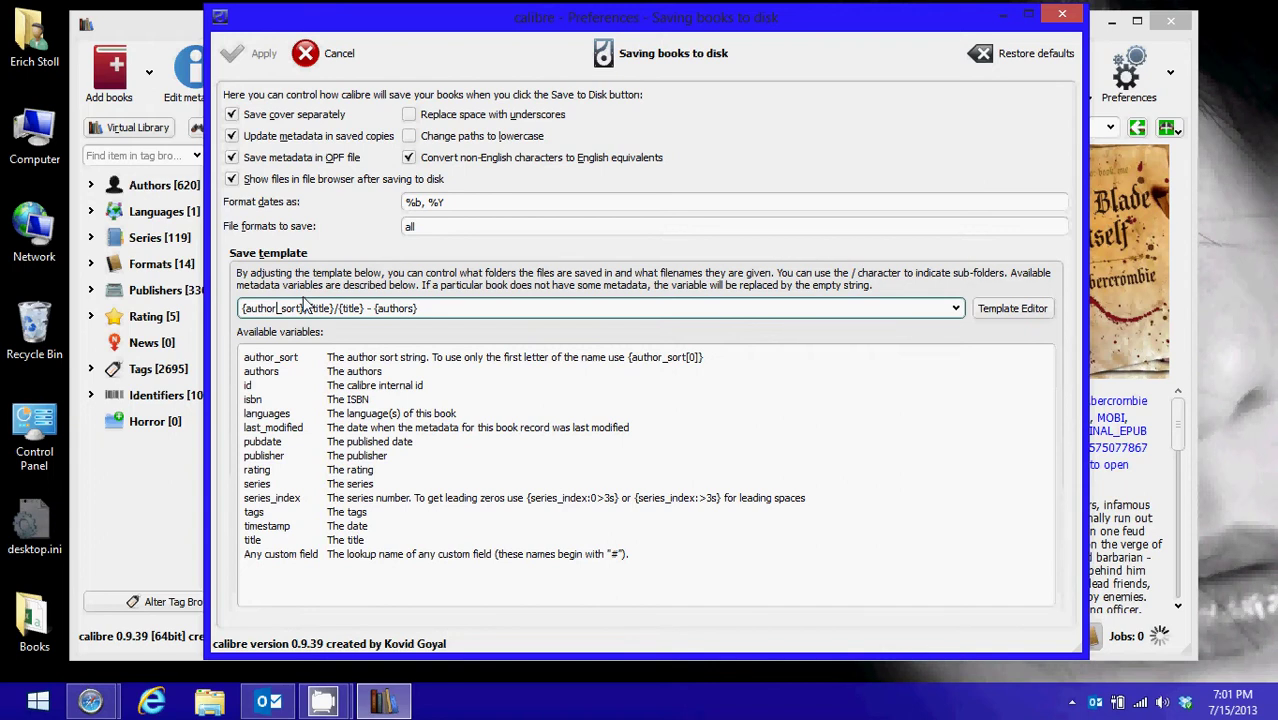
key(BackSpace)
key(BackSpace)
key(BackSpace)
key(BackSpace)
key(BackSpace)
key(BackSpace)
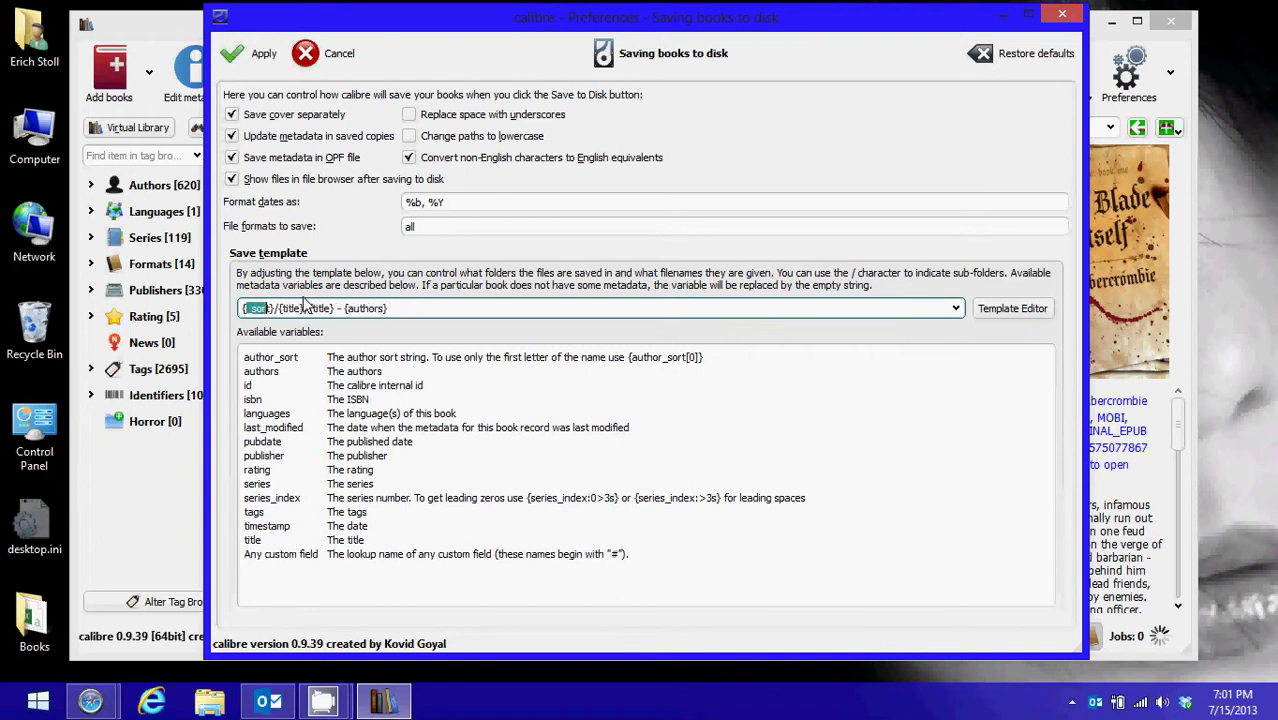
text(se)
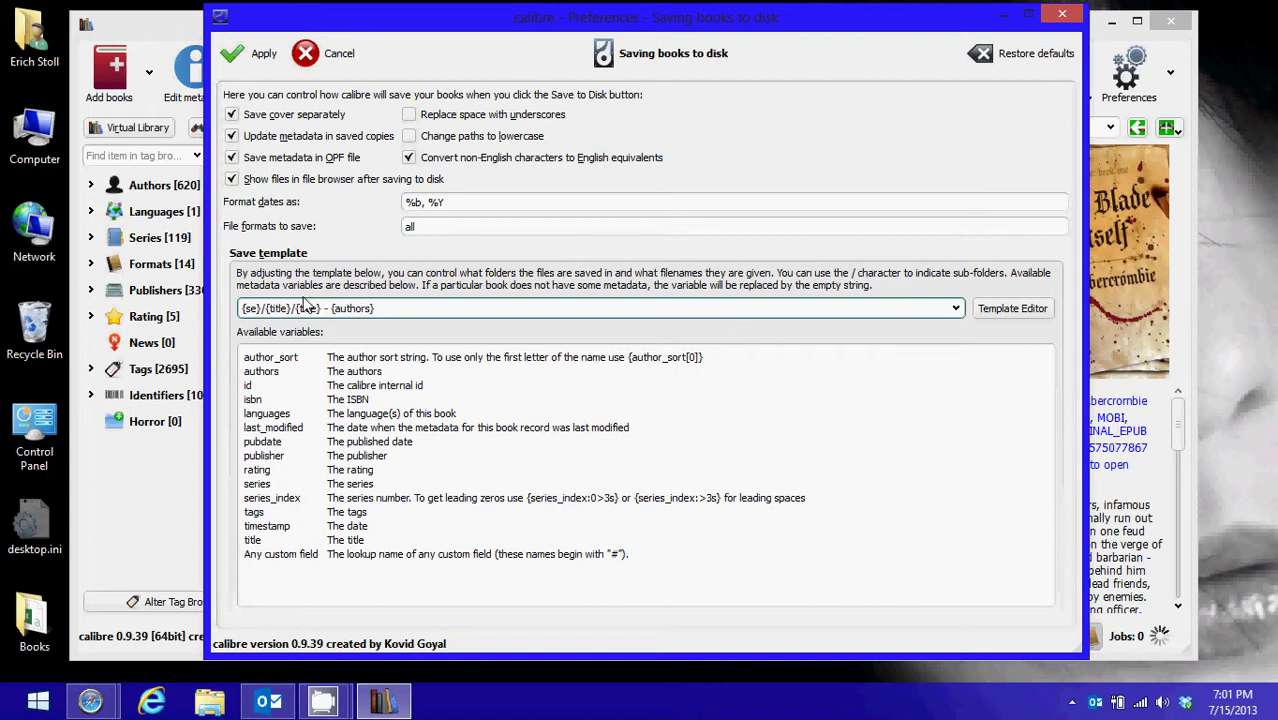
text(ries)
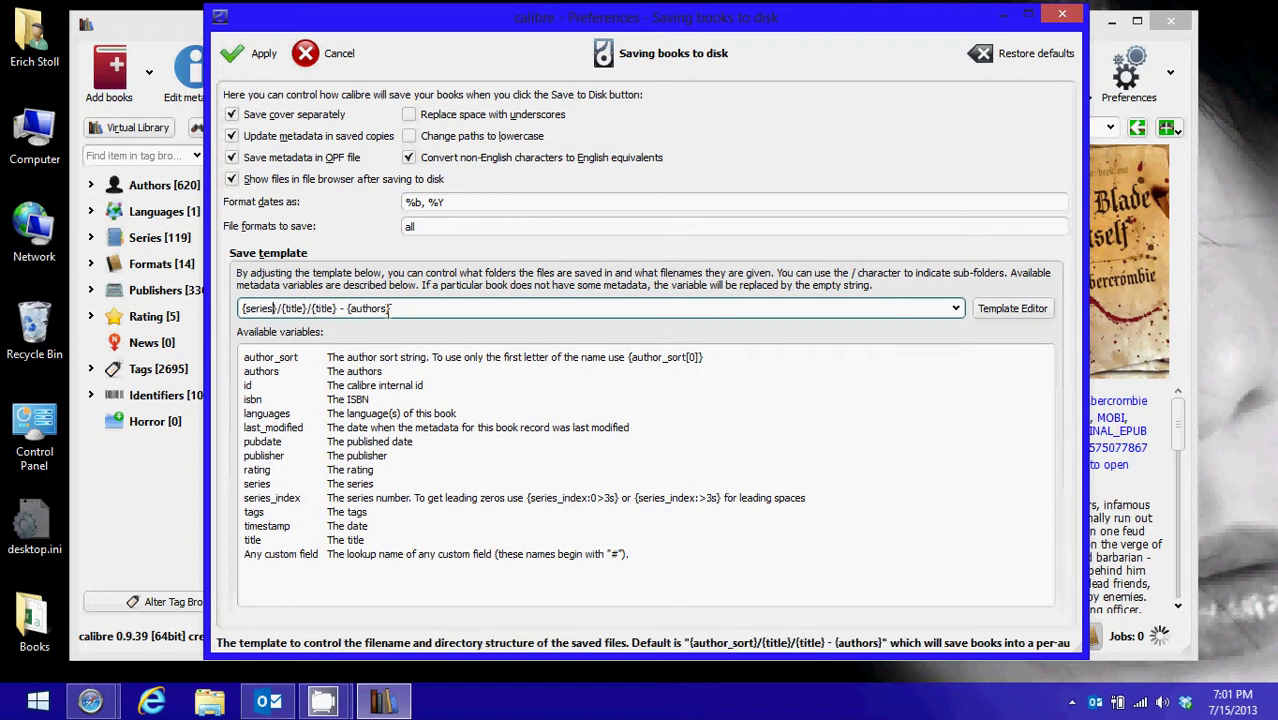
click(415, 305)
key(BackSpace)
key(BackSpace)
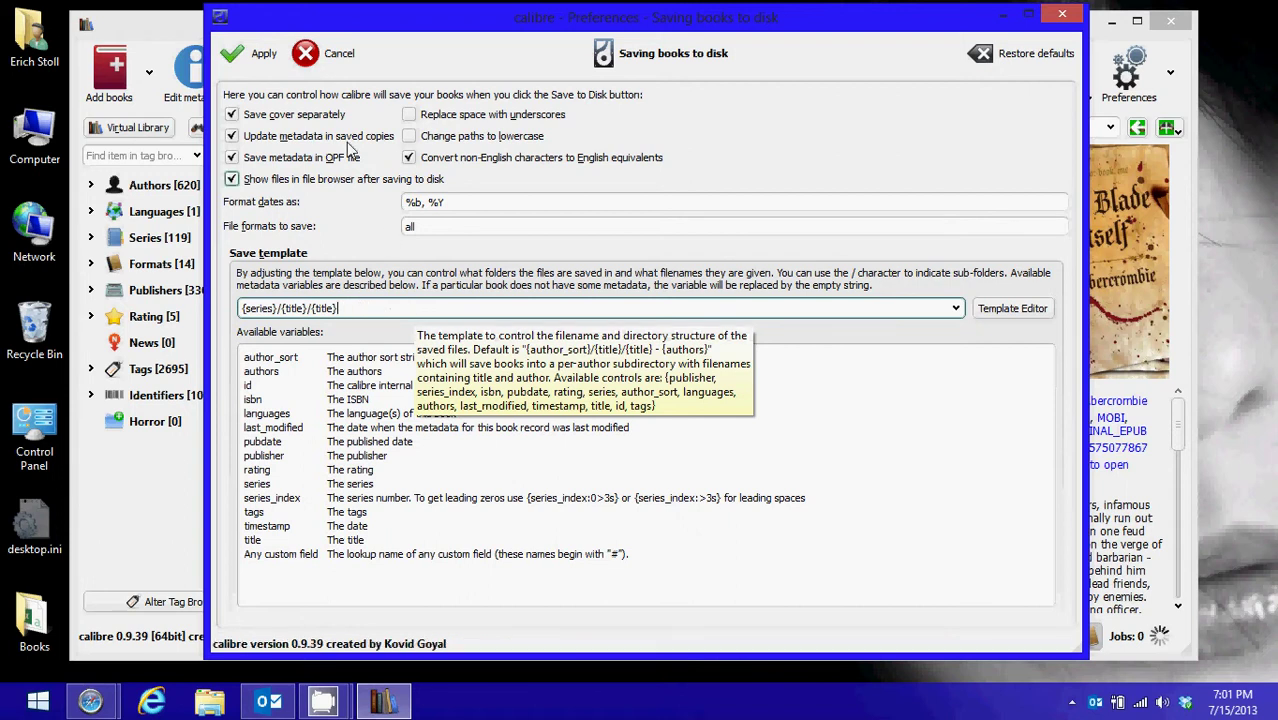
click(257, 53)
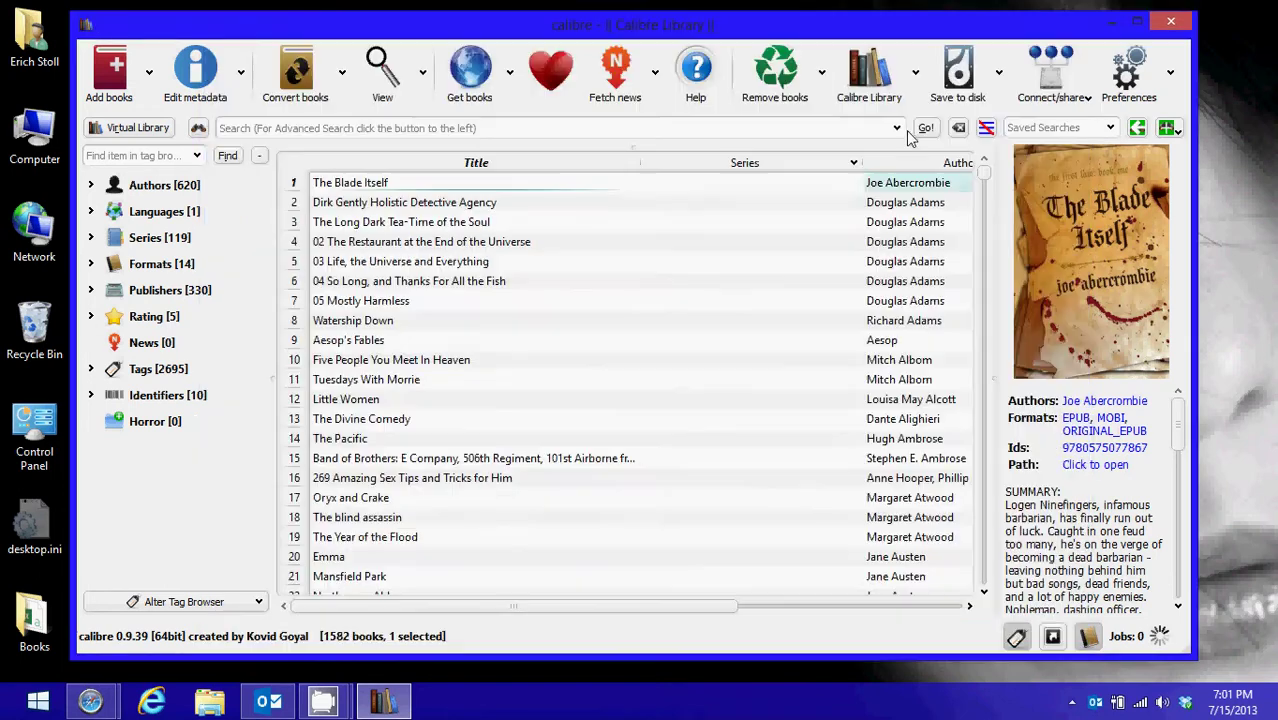
Save the book Skin Trade to disk in the Desktop Books folder
scroll(404, 365, down, 20)
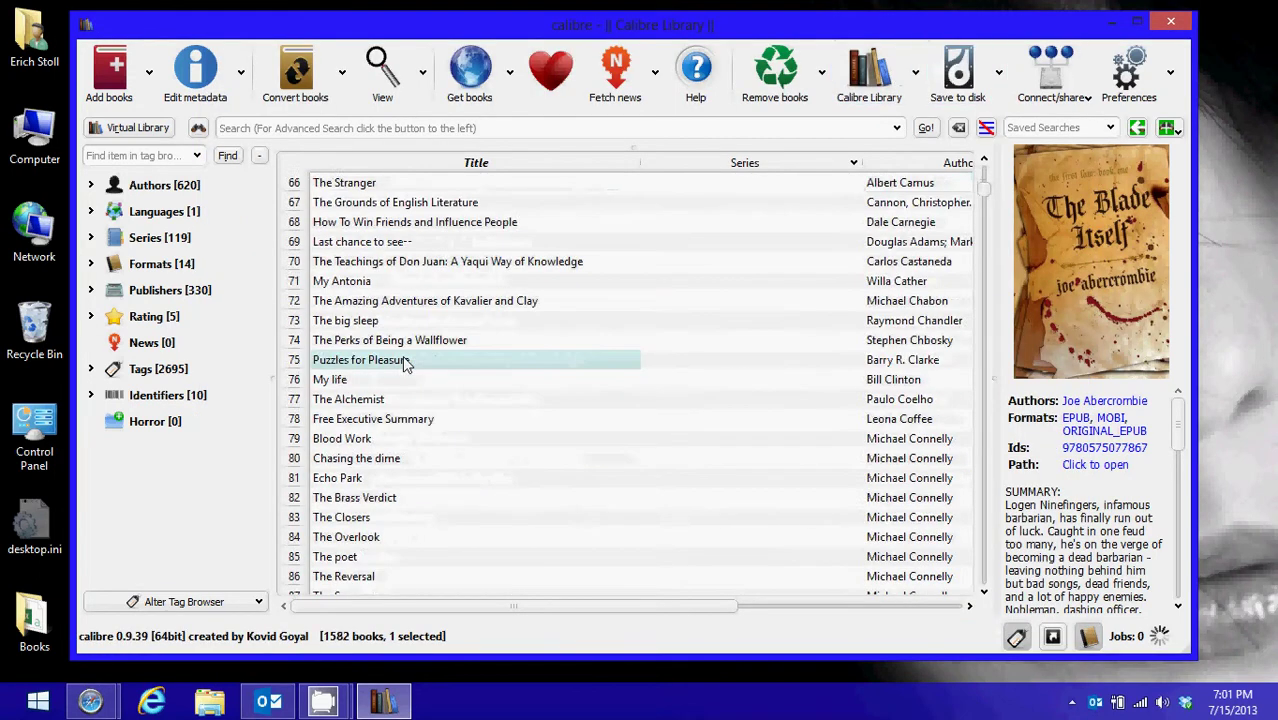
scroll(403, 362, down, 20)
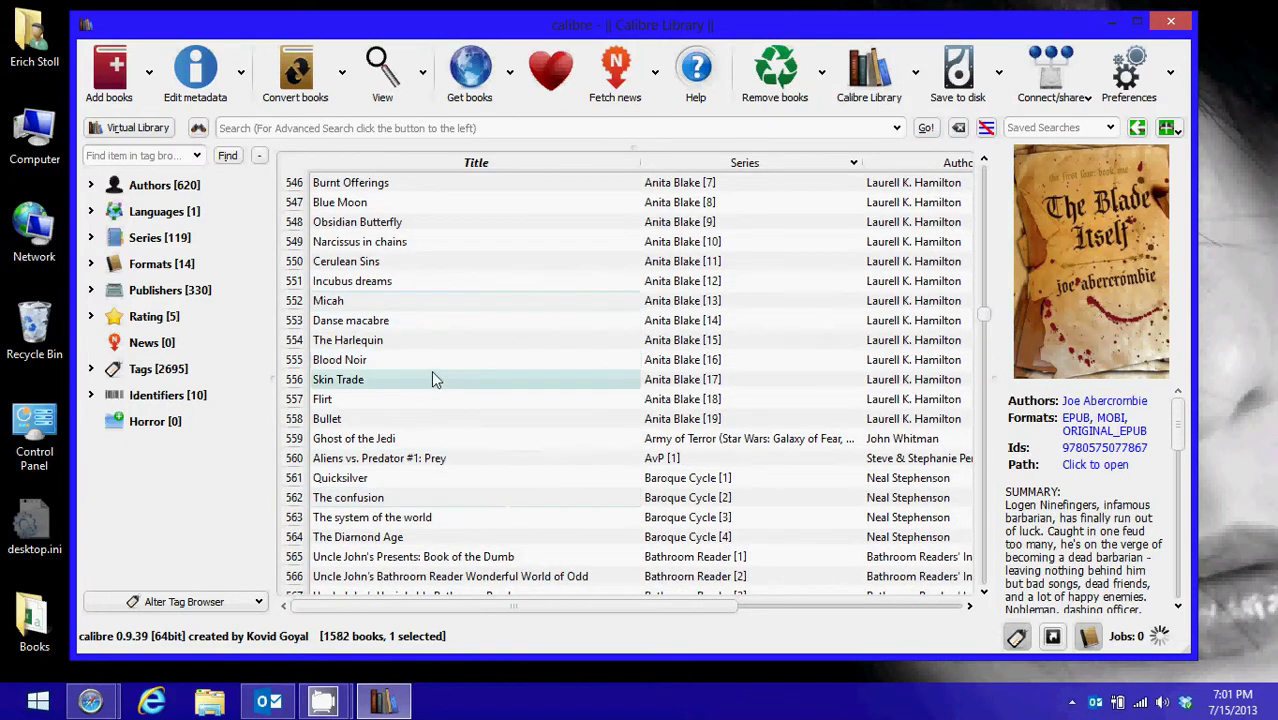
click(424, 379)
click(957, 70)
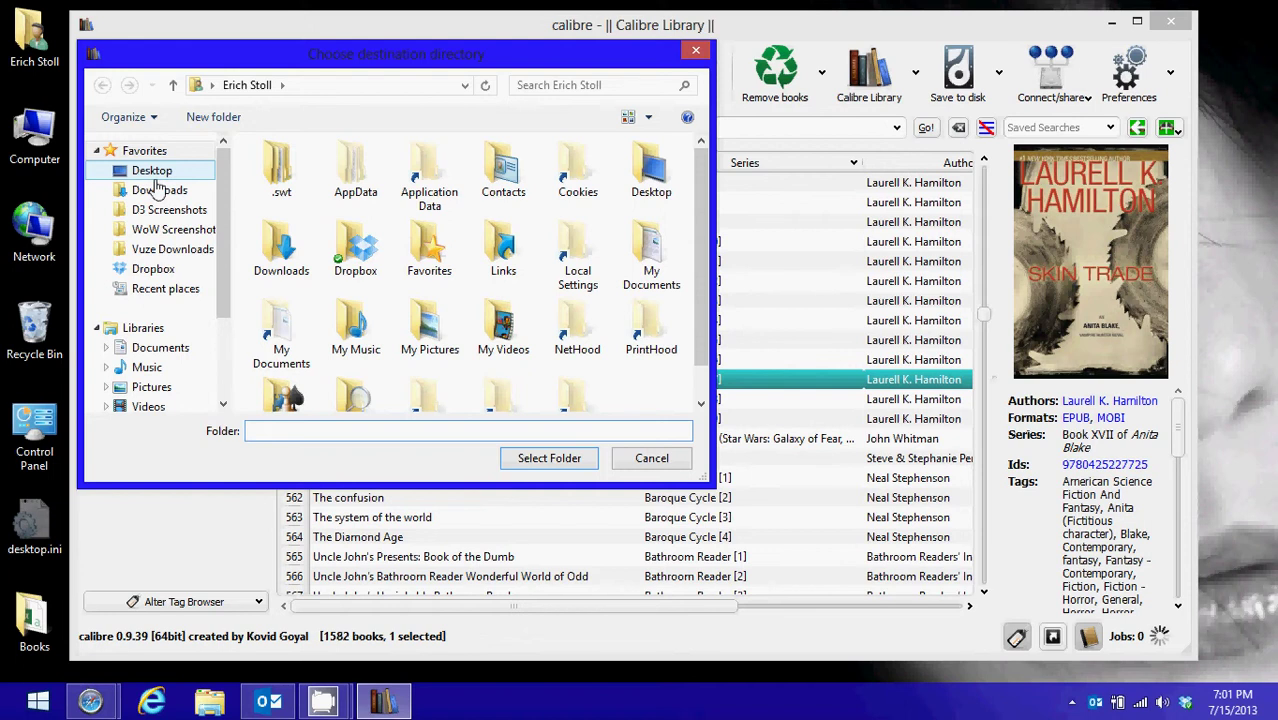
click(153, 172)
click(330, 372)
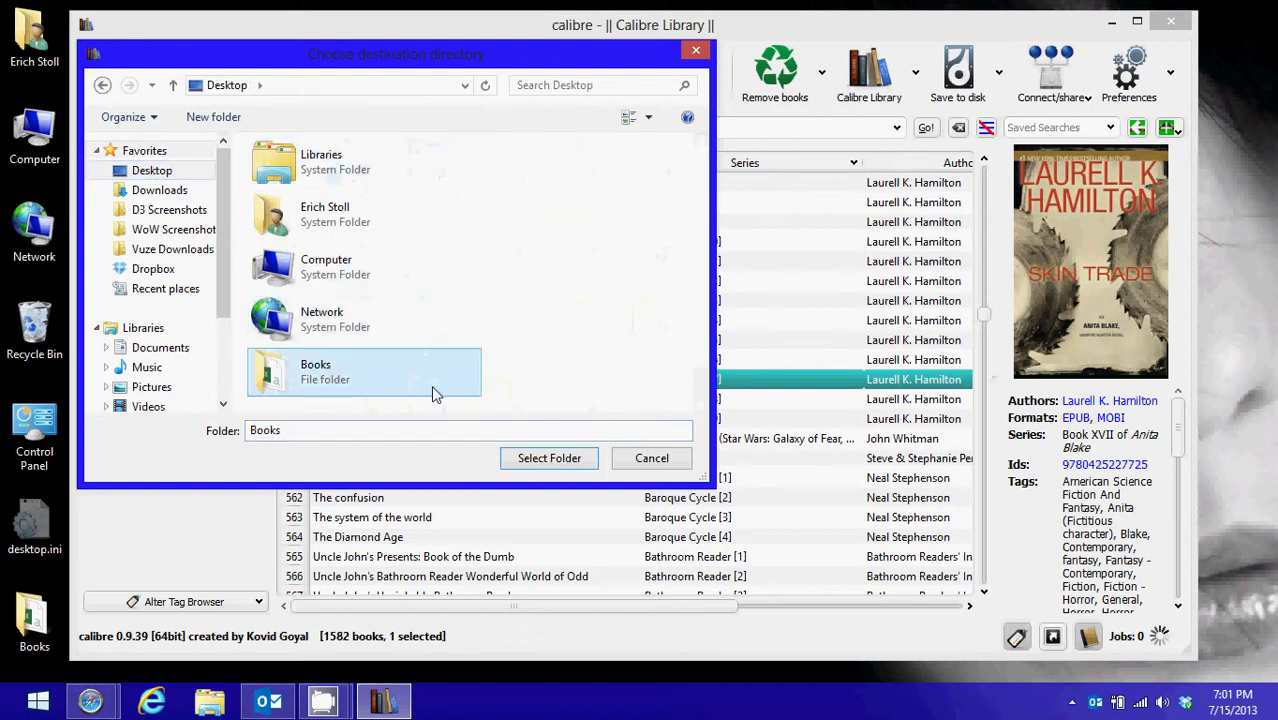
click(549, 458)
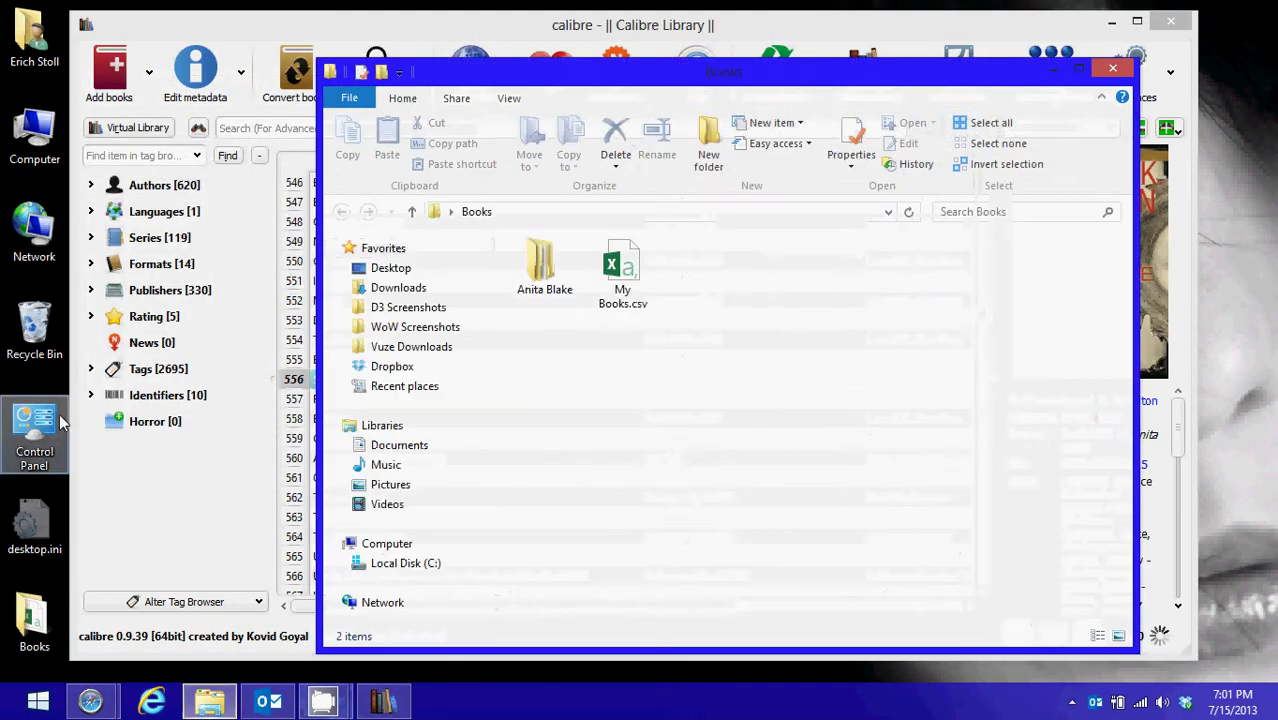
Browse into Anita Blake > Skin Trade to view the saved files, then close both Explorer windows
double_click(548, 280)
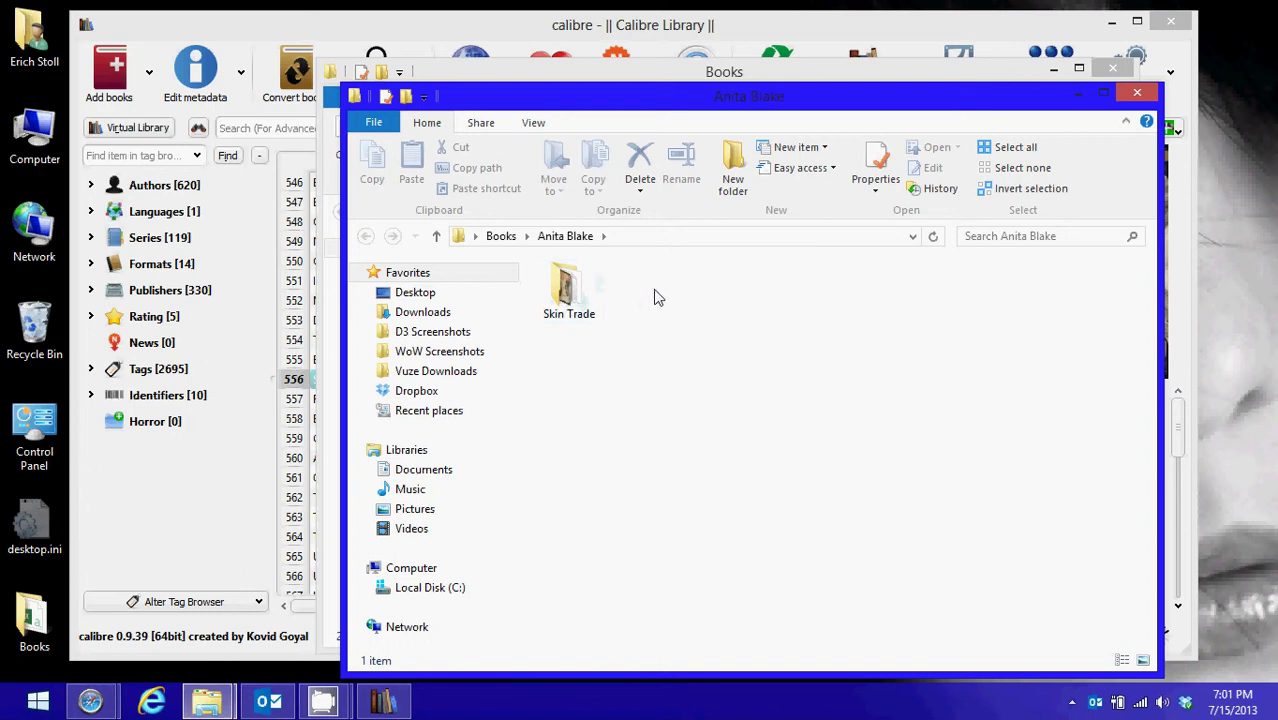
double_click(578, 300)
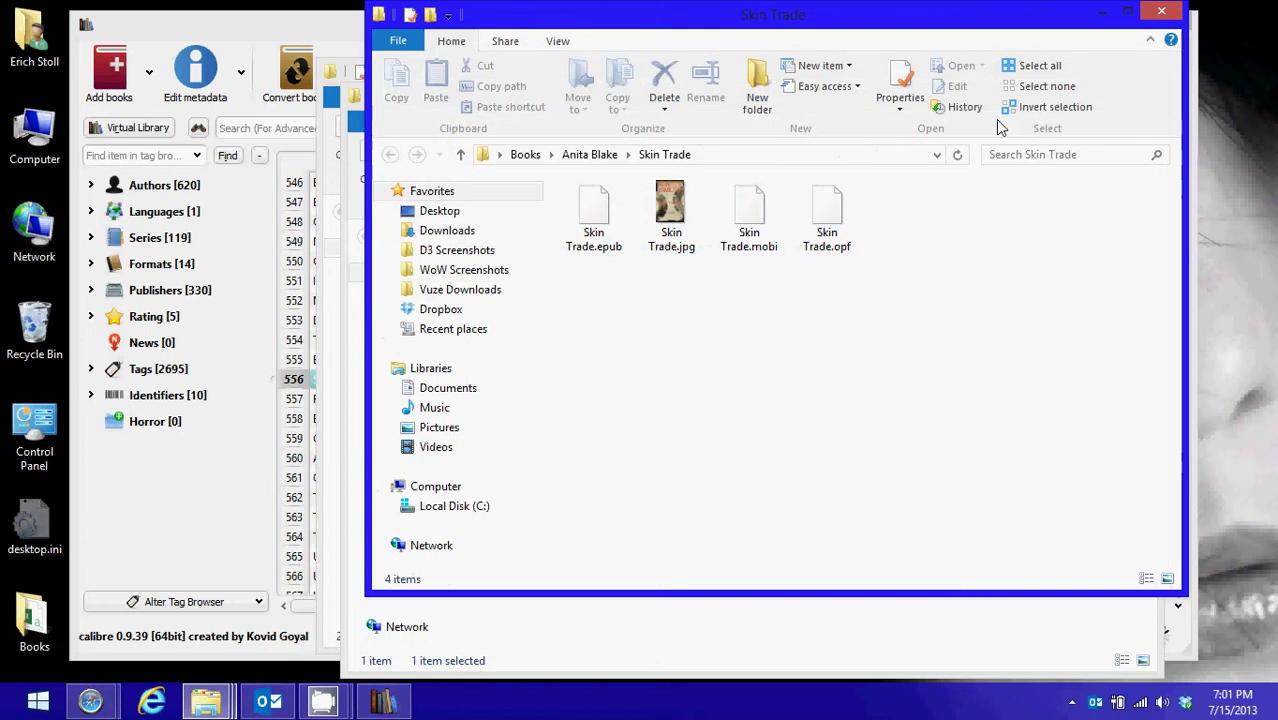
click(1161, 11)
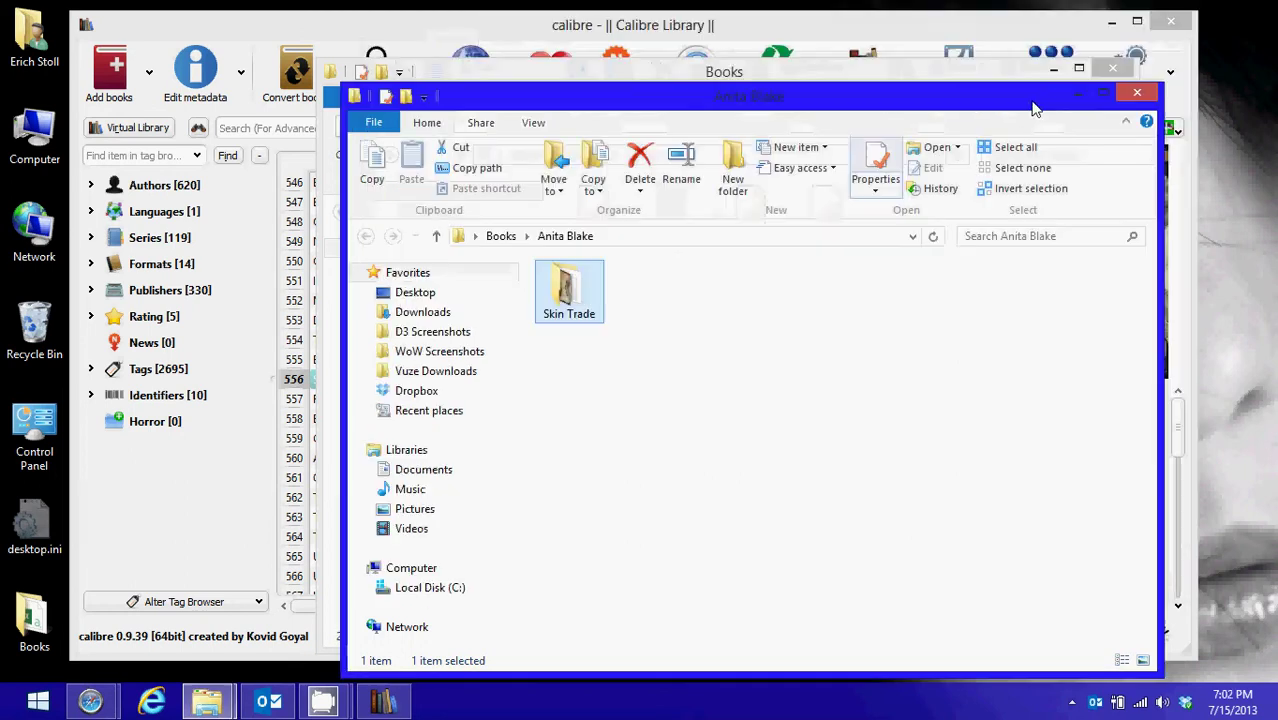
click(1136, 94)
Save the six books from Ghost of the Jedi to The Diamond Age into the Books folder
click(1113, 69)
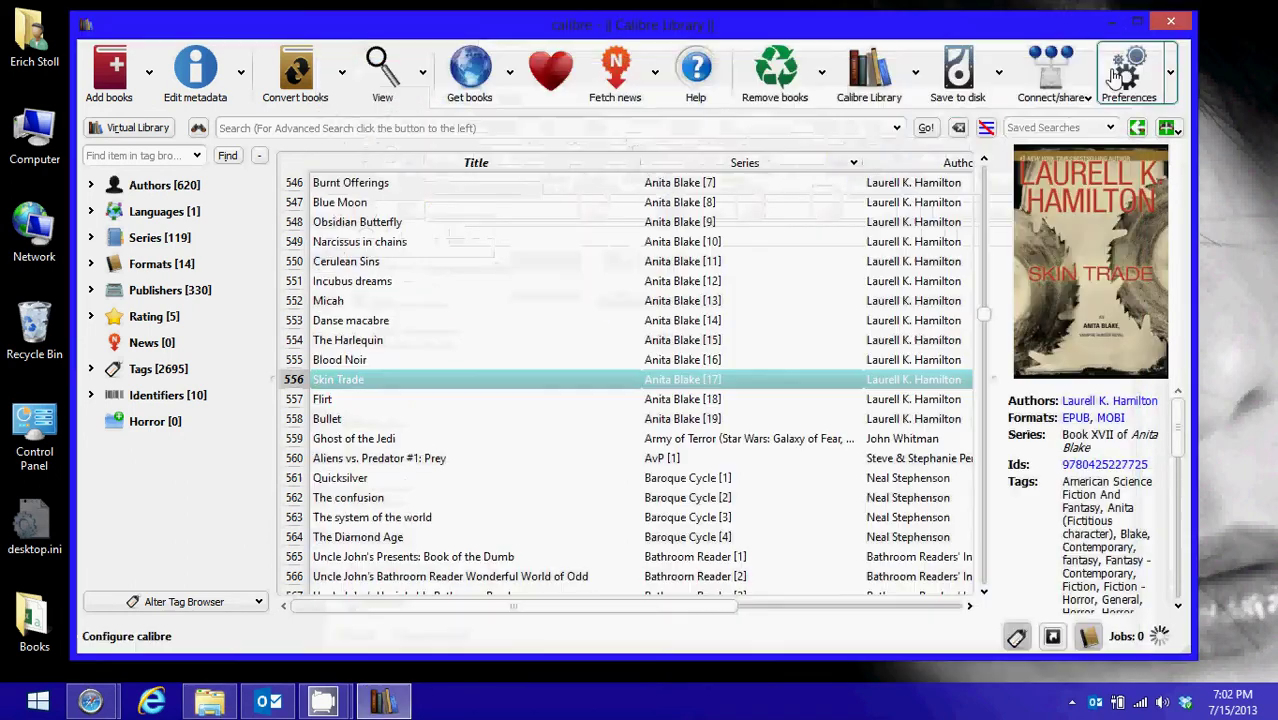
click(434, 476)
click(432, 453)
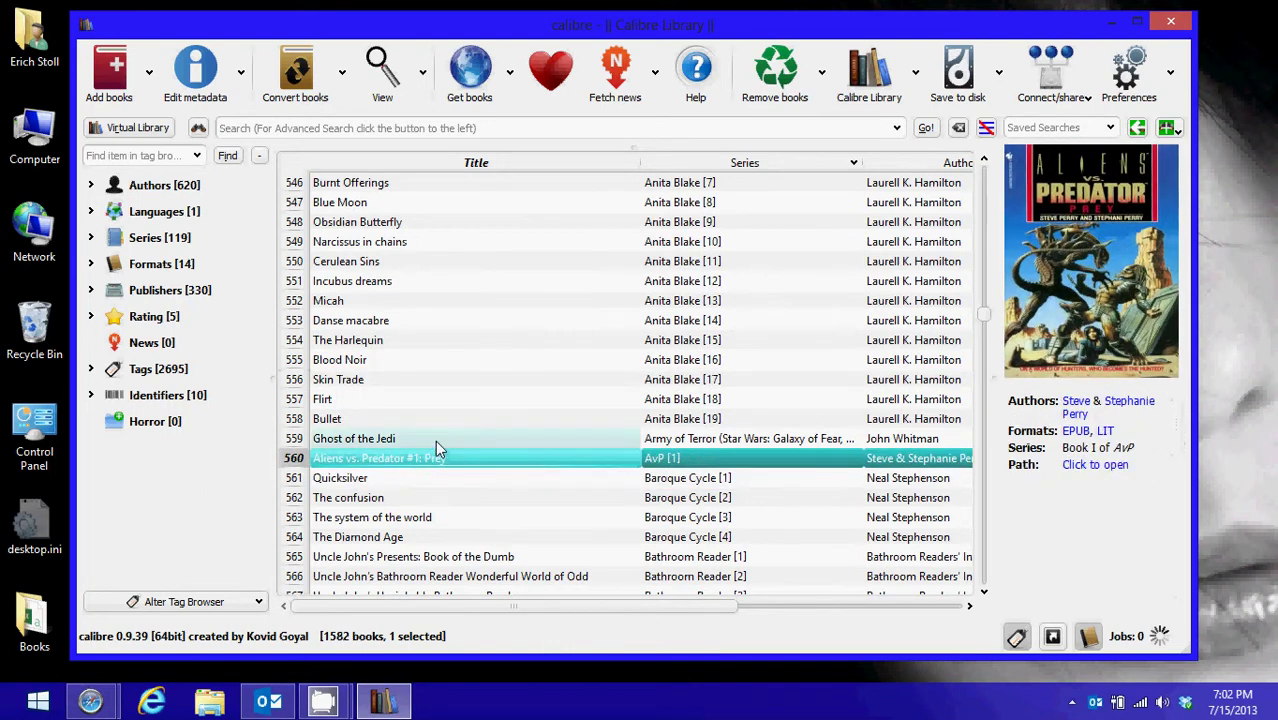
click(436, 442)
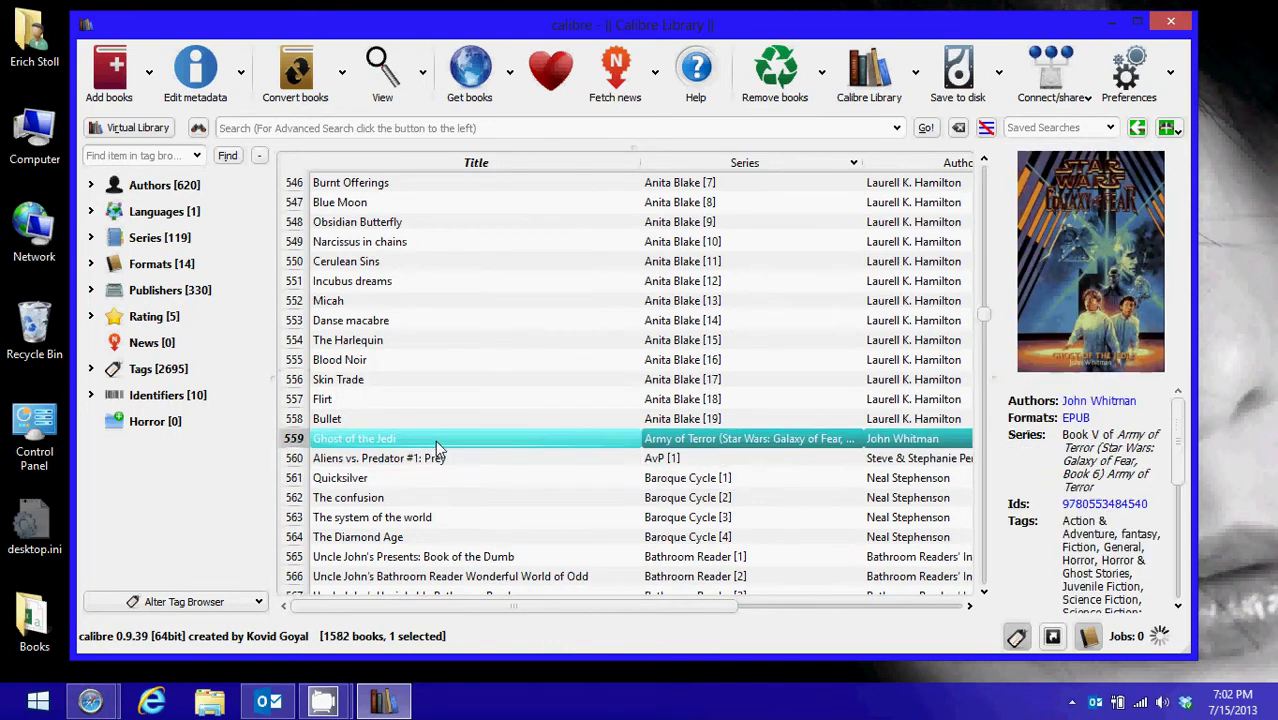
shift+click(438, 541)
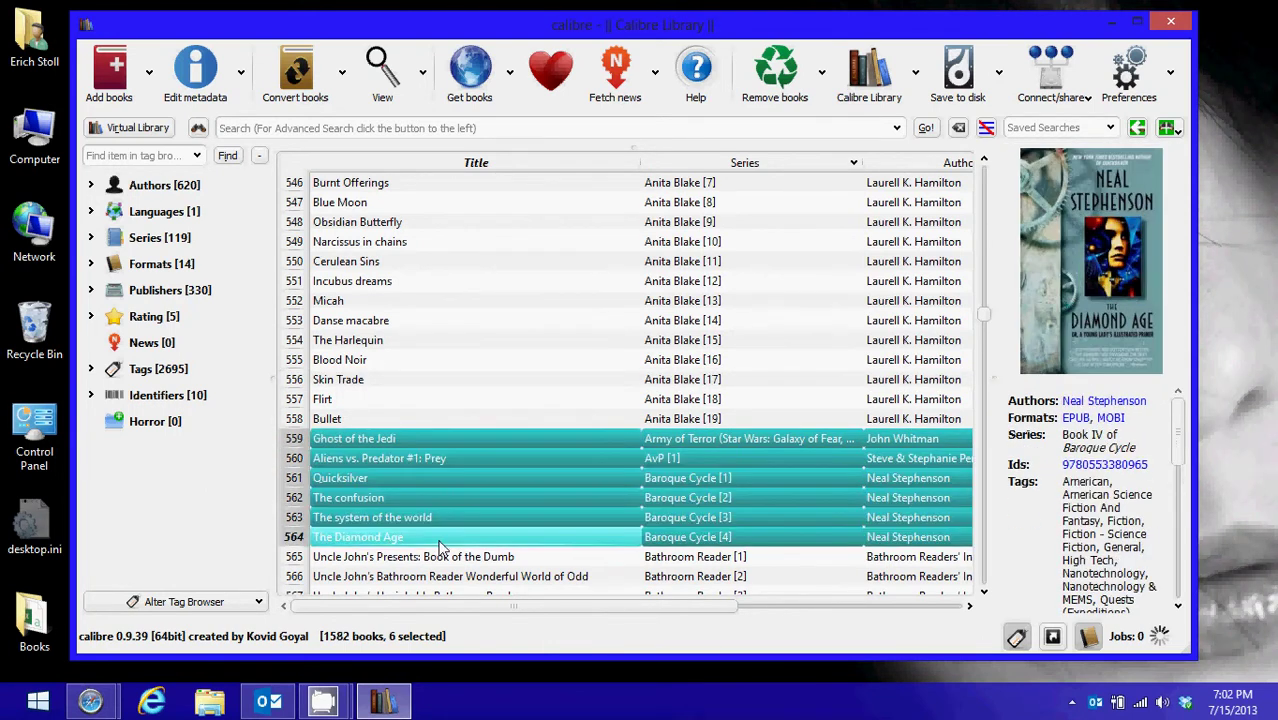
click(963, 88)
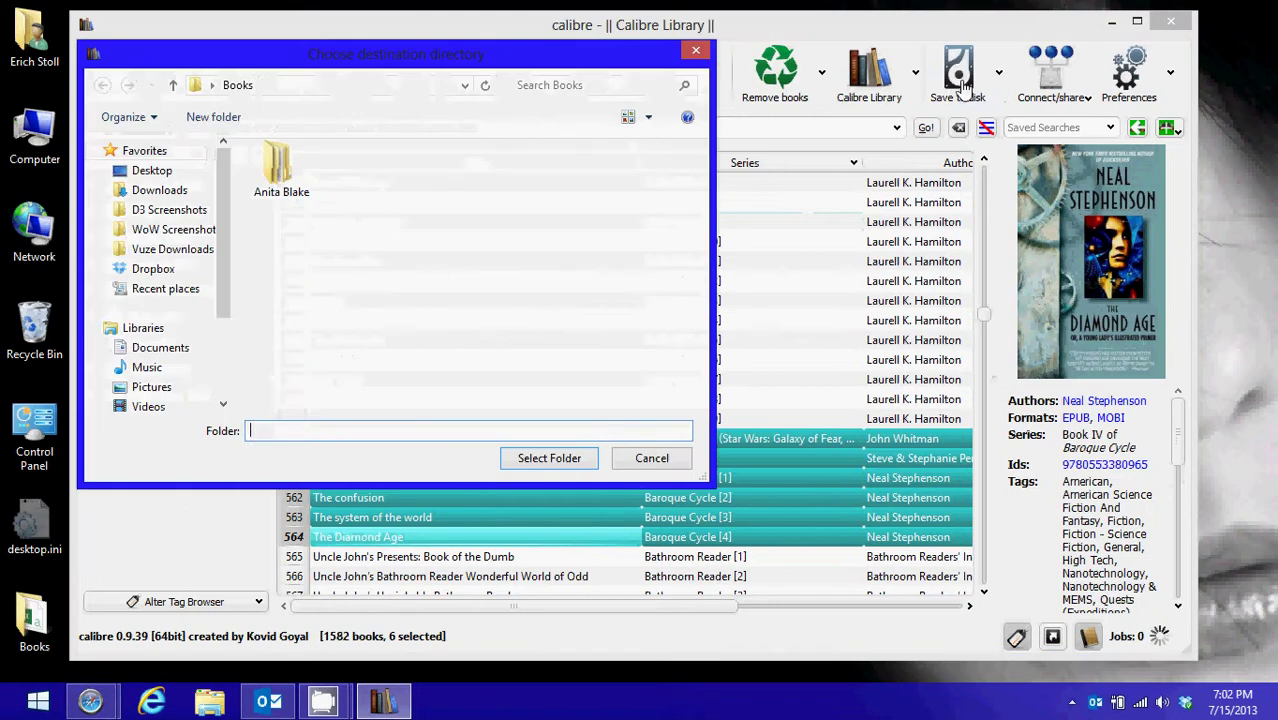
click(549, 458)
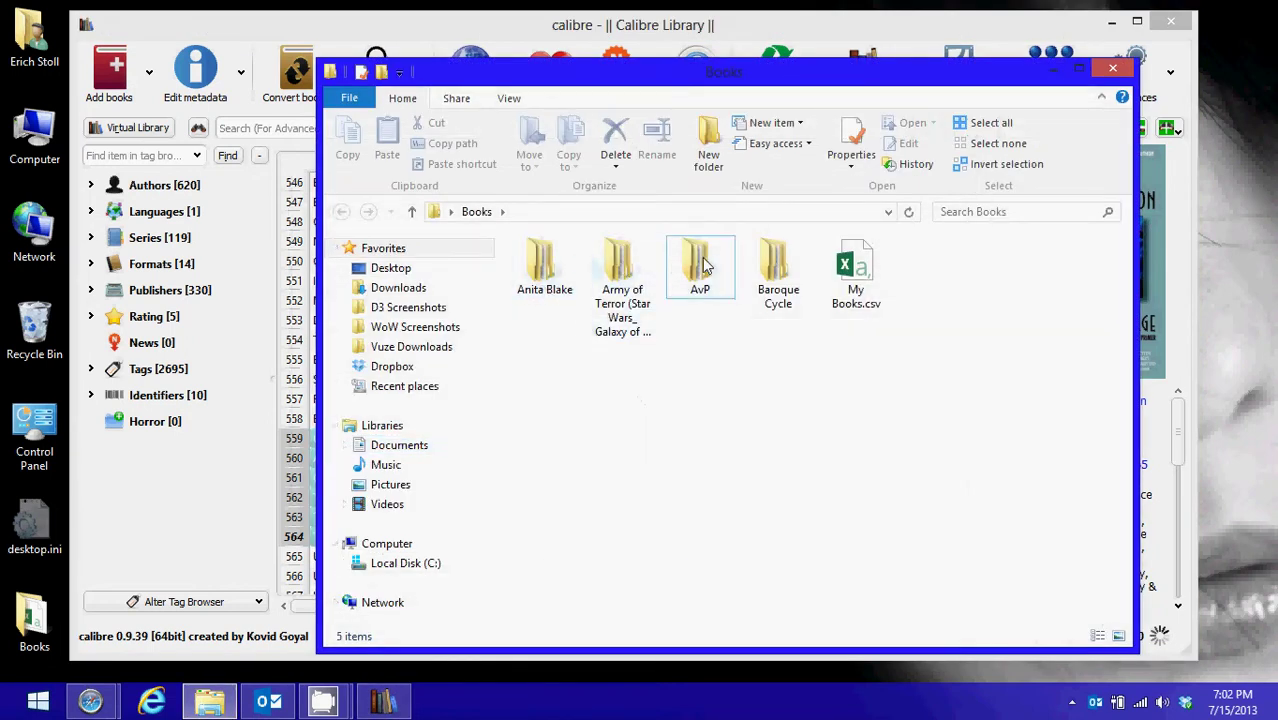
Check the new Baroque Cycle series folder, then close the Explorer windows
double_click(773, 262)
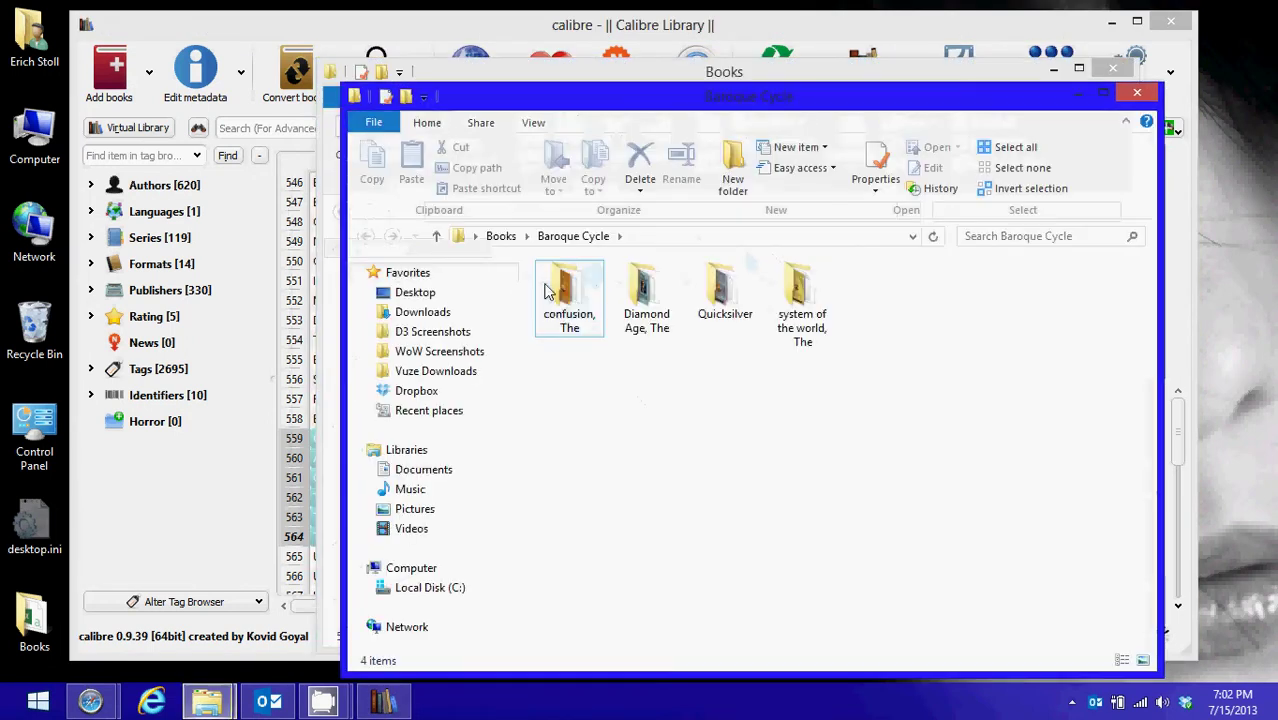
click(1137, 92)
click(1113, 69)
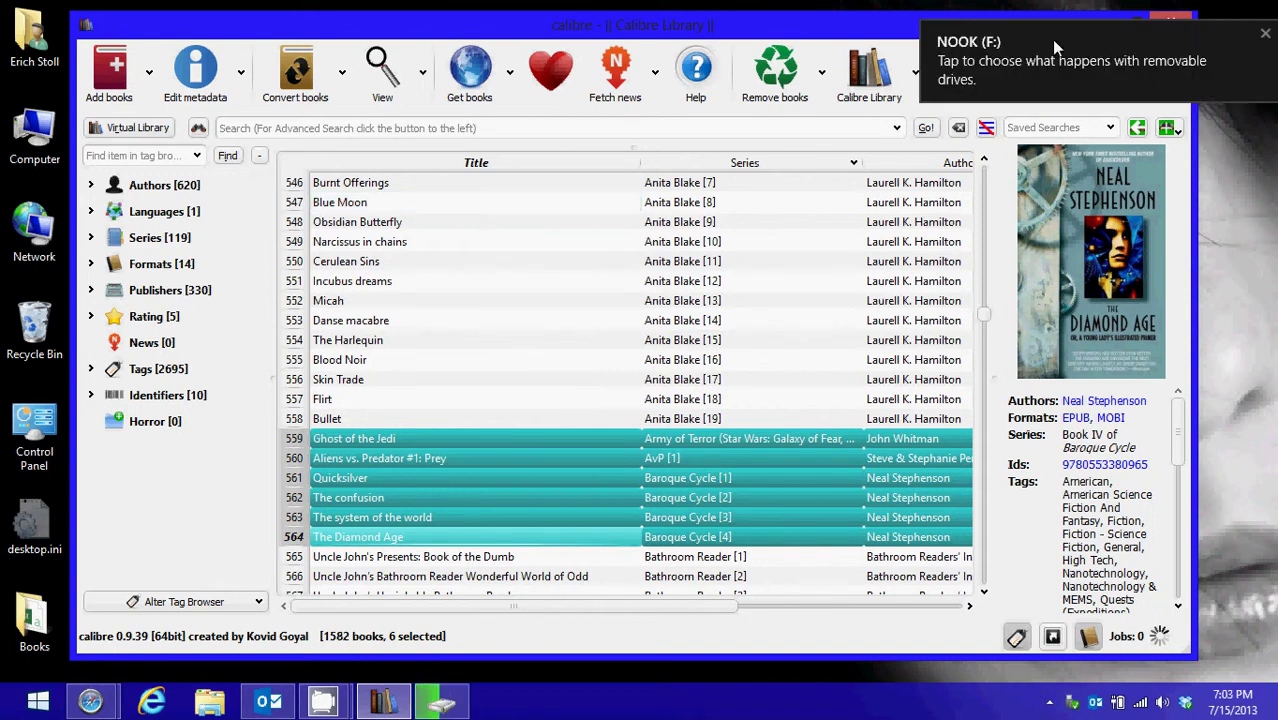
click(1265, 34)
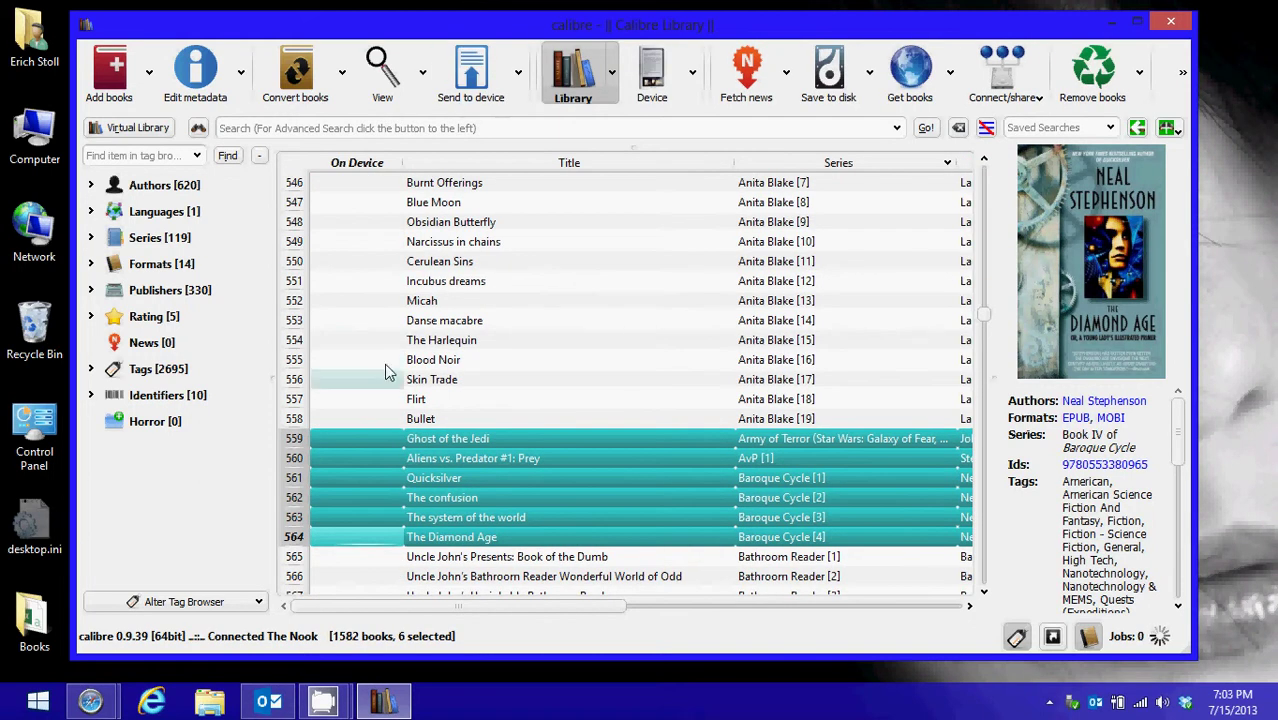
scroll(362, 250, up, 7)
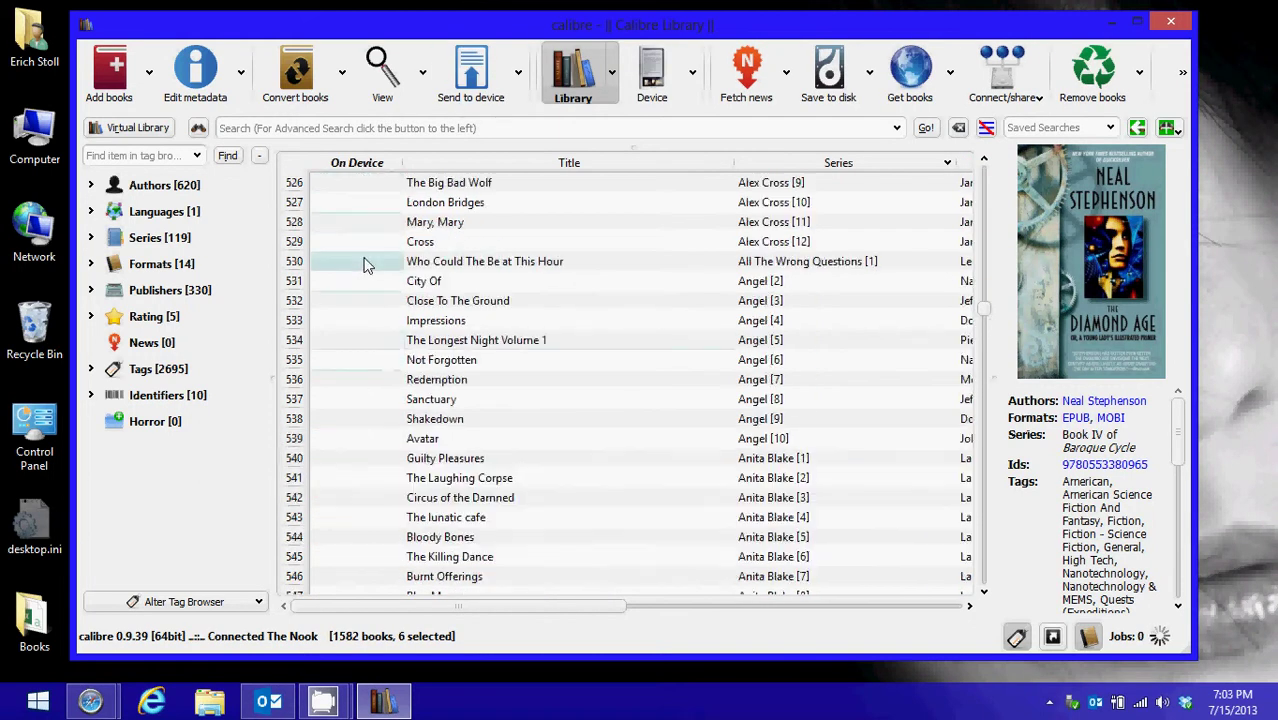
scroll(390, 362, up, 20)
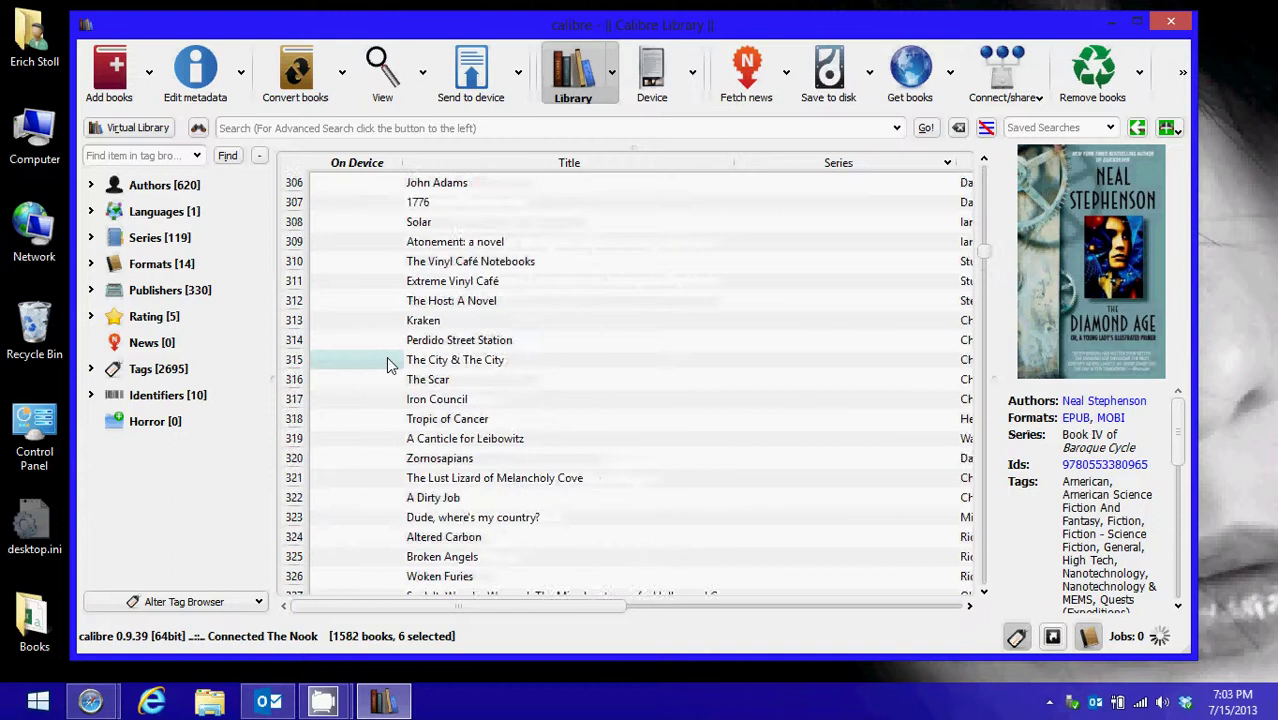
scroll(390, 365, up, 20)
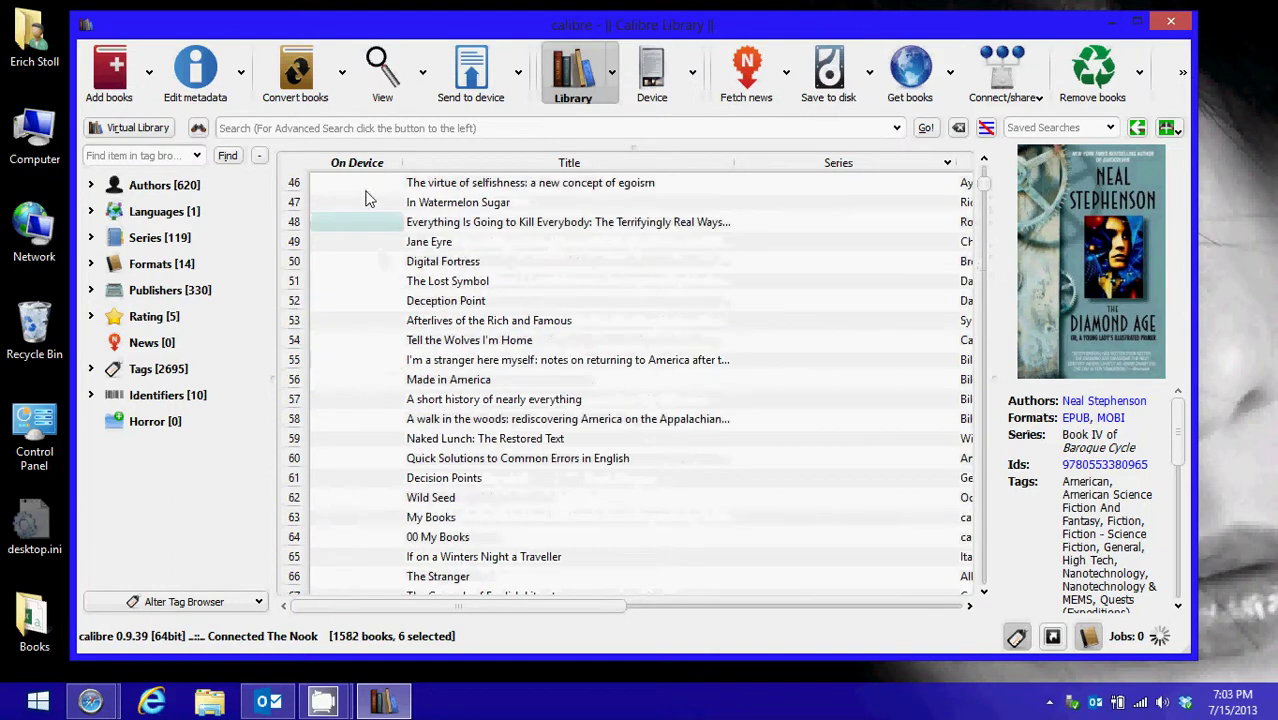
click(356, 166)
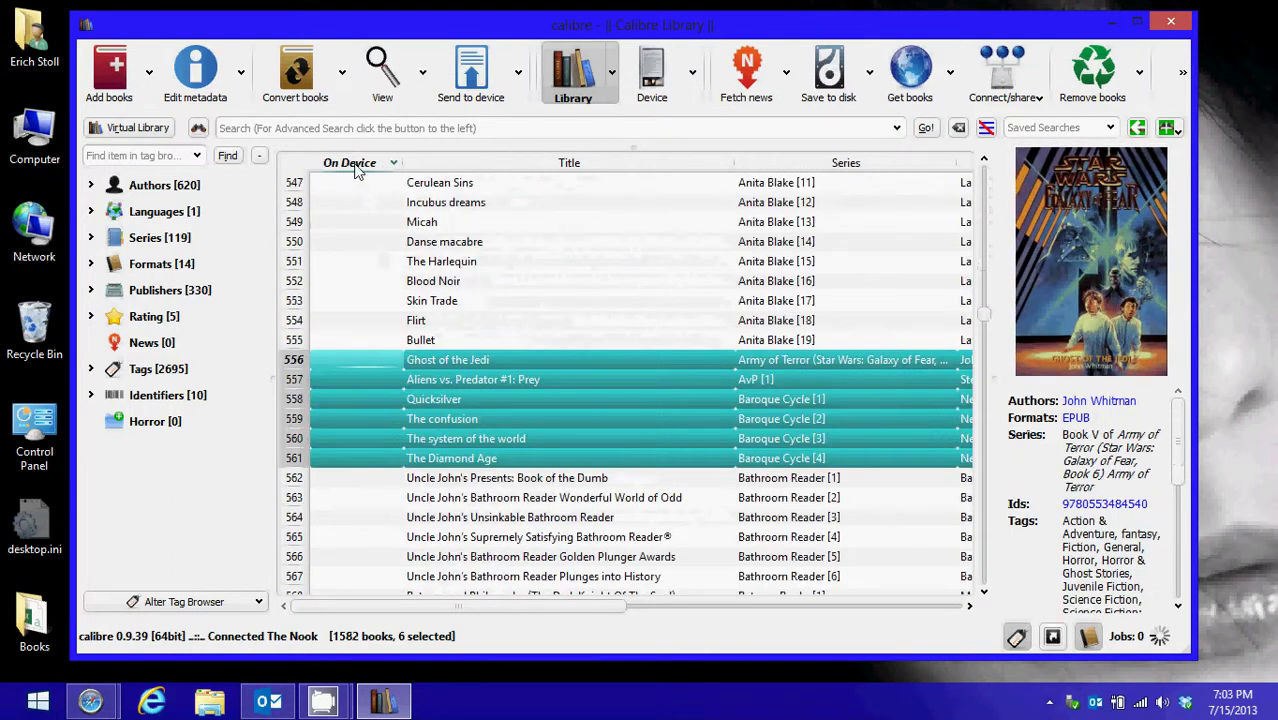
click(356, 166)
scroll(370, 297, down, 20)
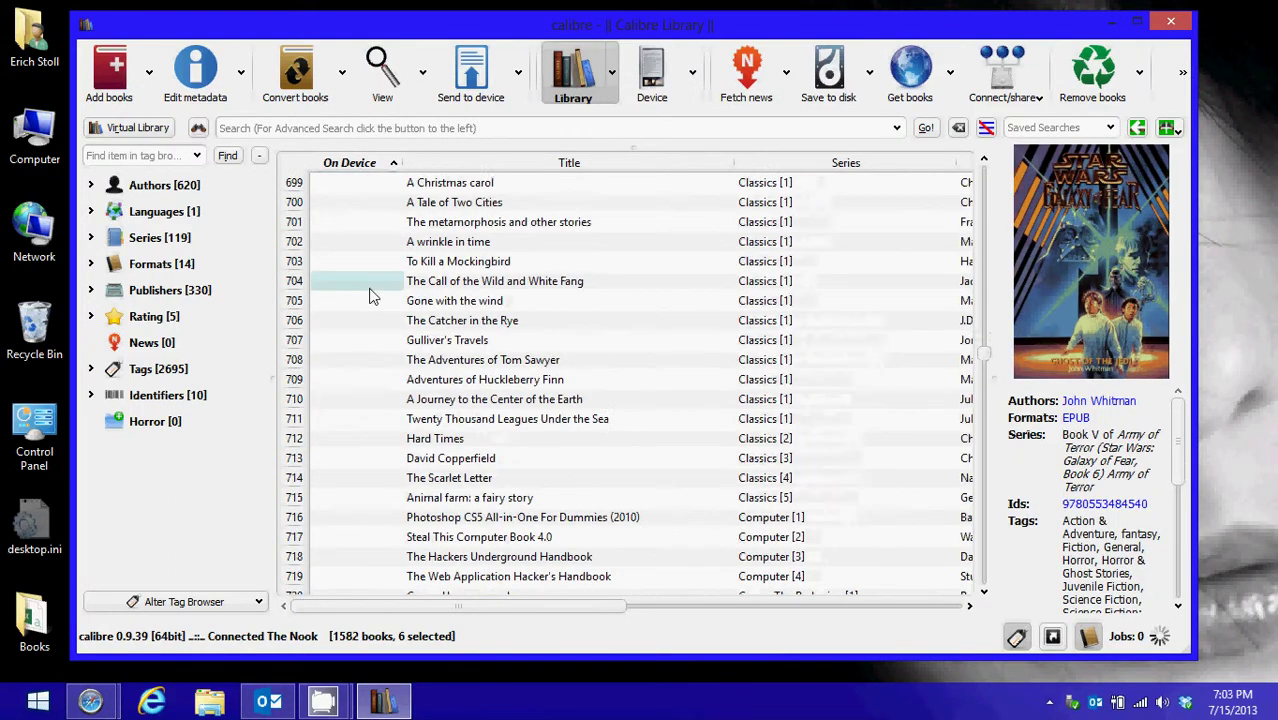
scroll(370, 297, down, 20)
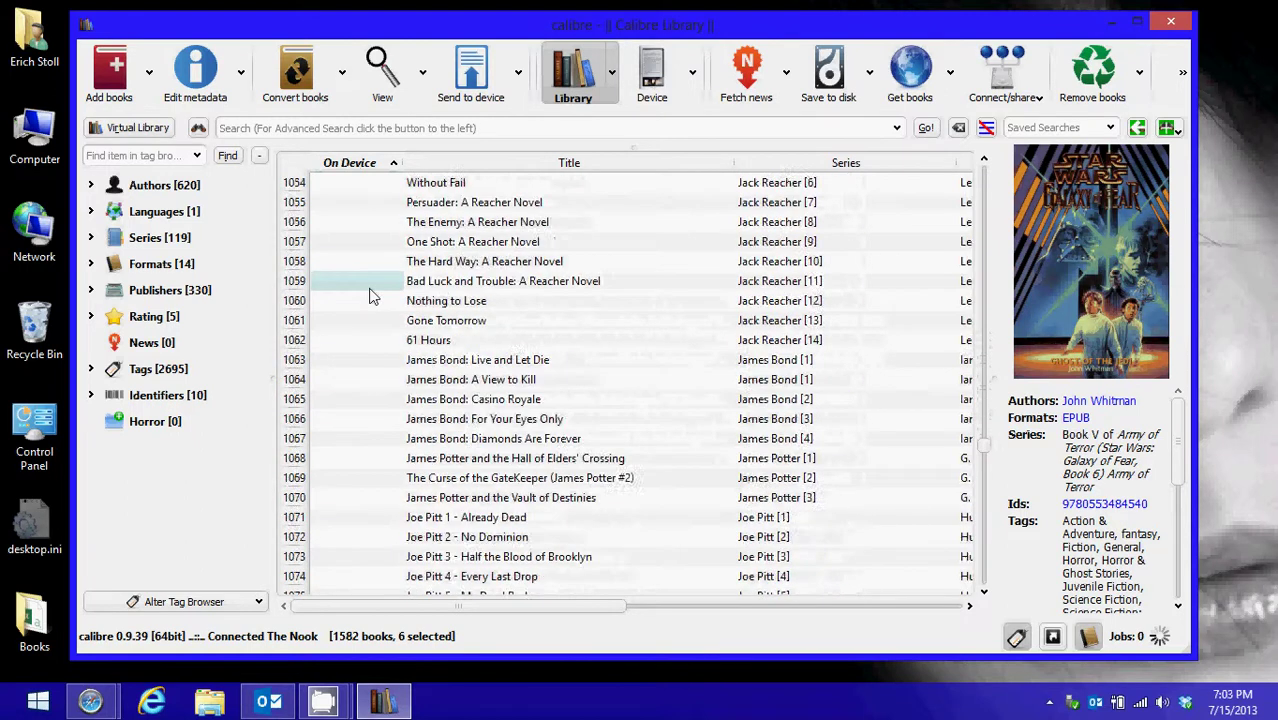
scroll(370, 297, down, 20)
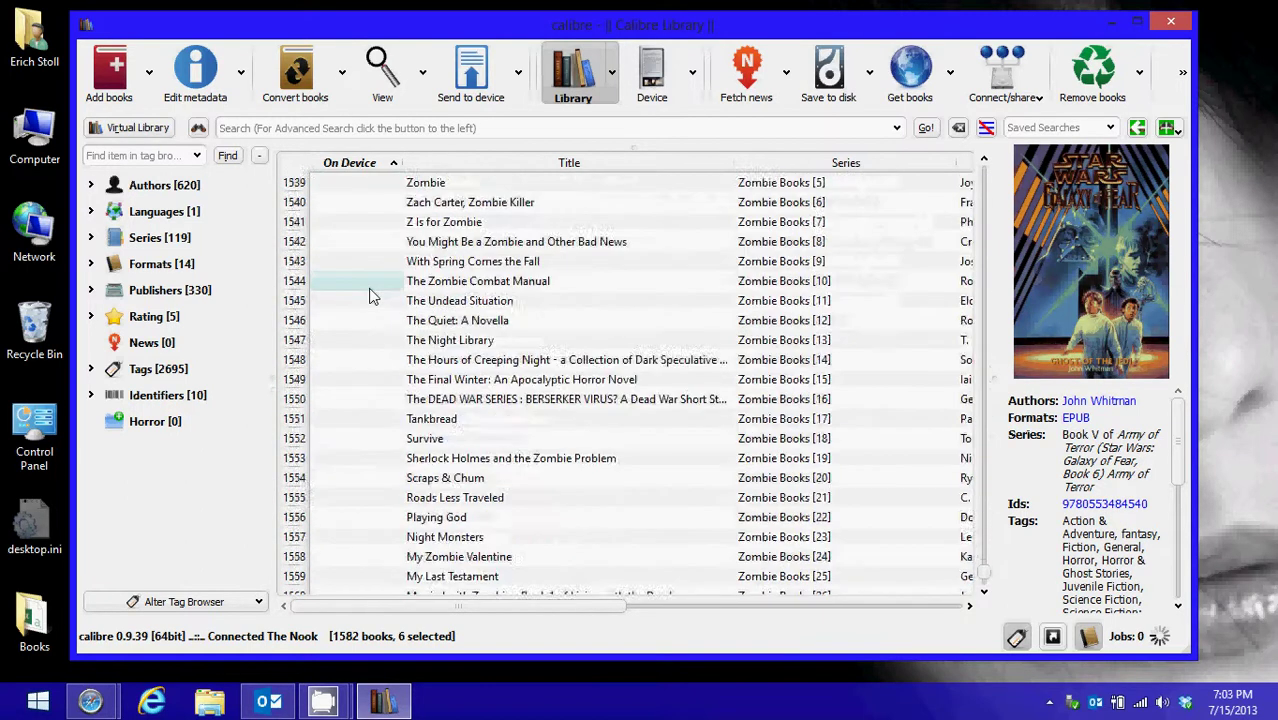
scroll(370, 297, down, 8)
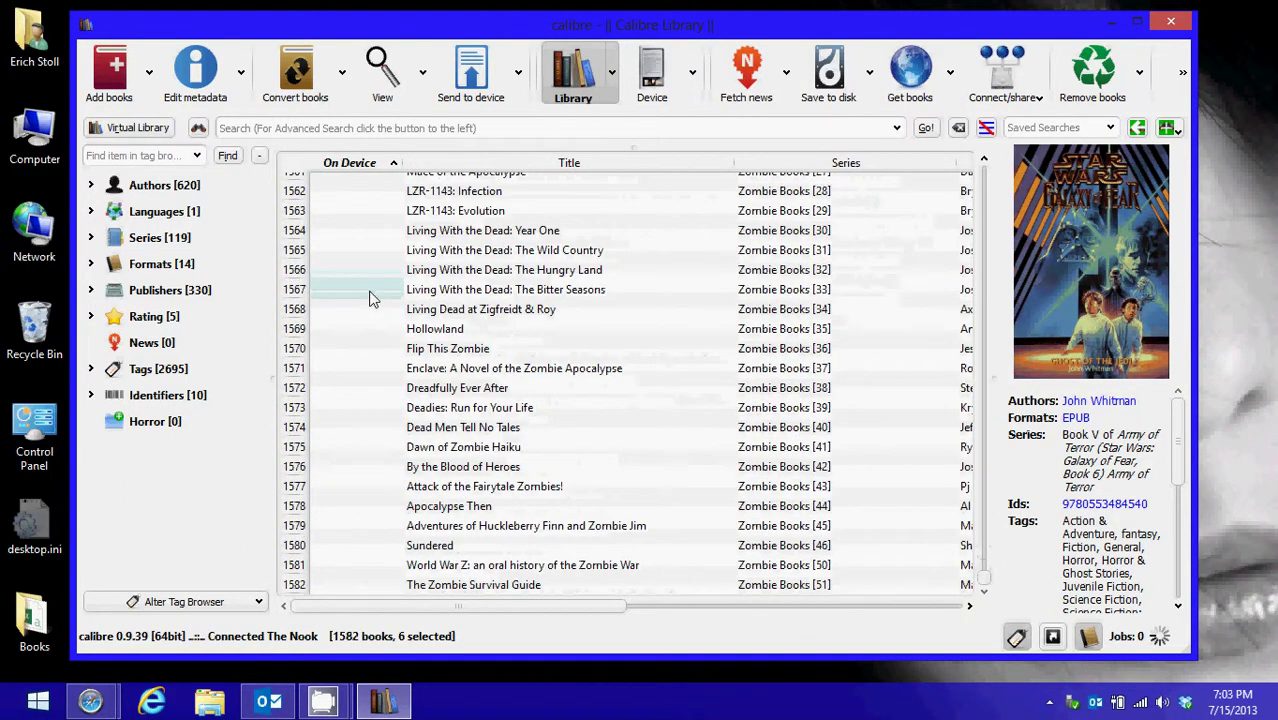
scroll(370, 297, up, 20)
scroll(370, 297, up, 20)
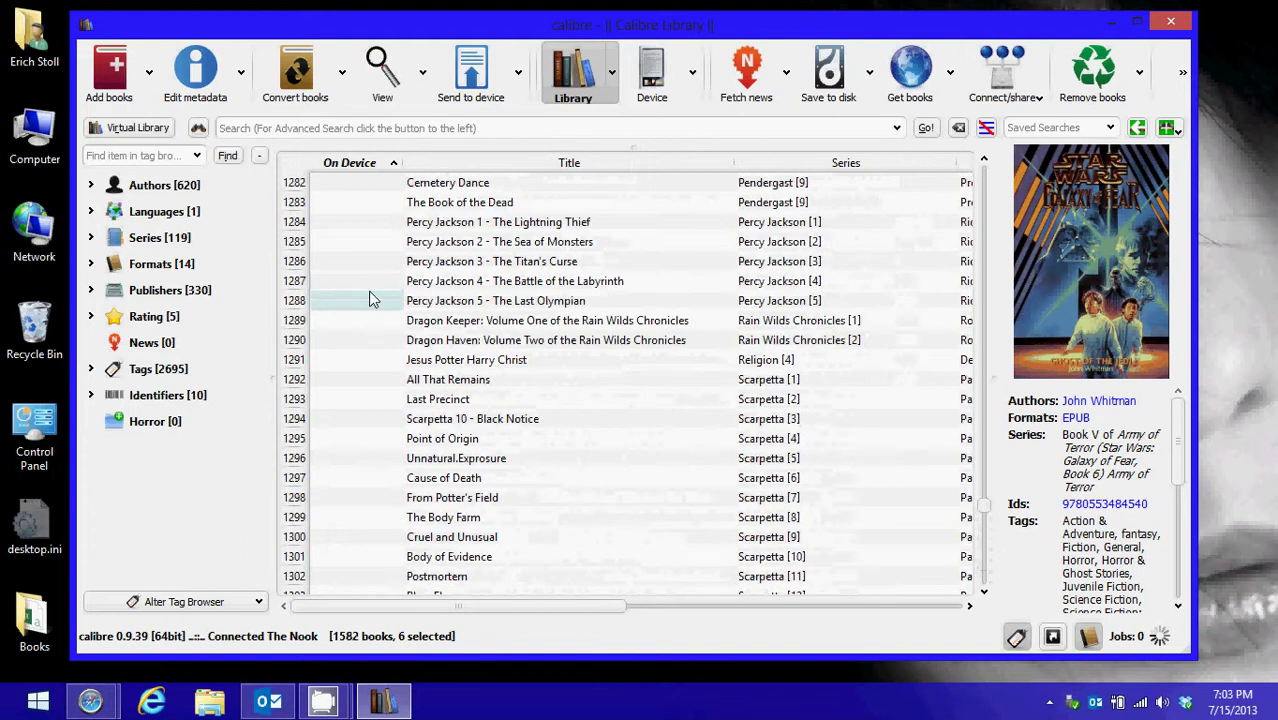
scroll(370, 298, up, 20)
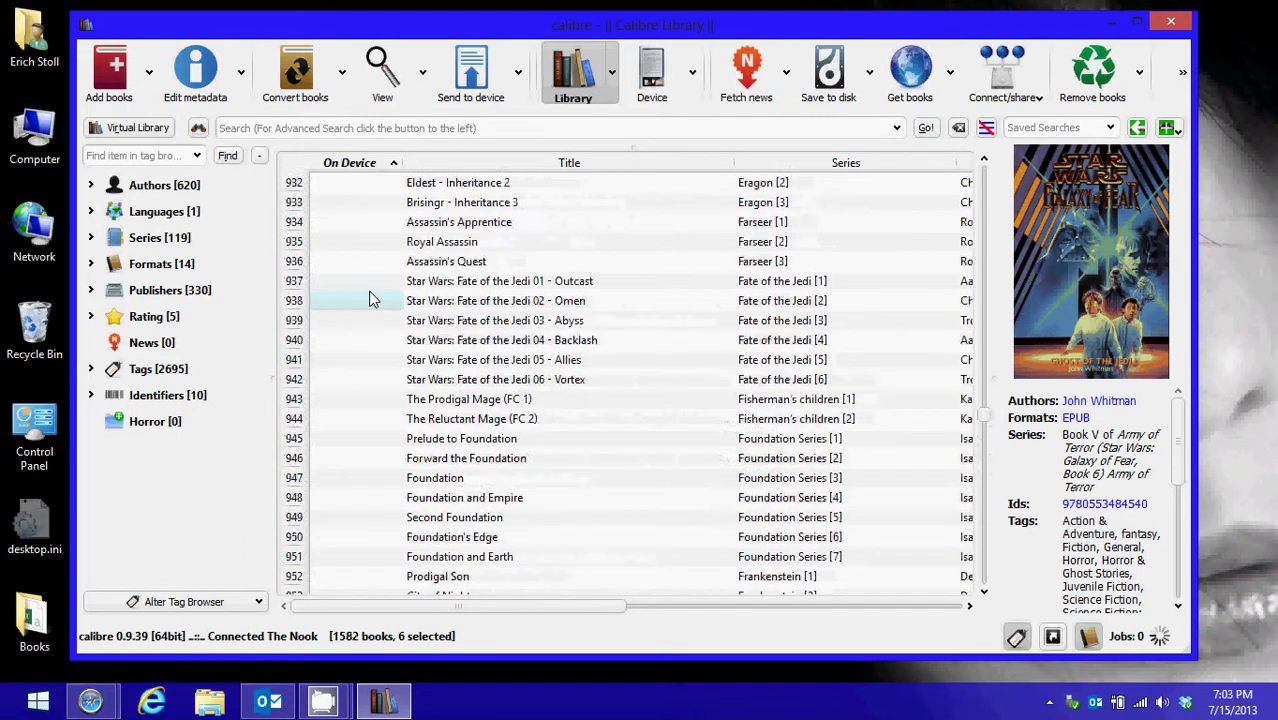
scroll(370, 298, up, 20)
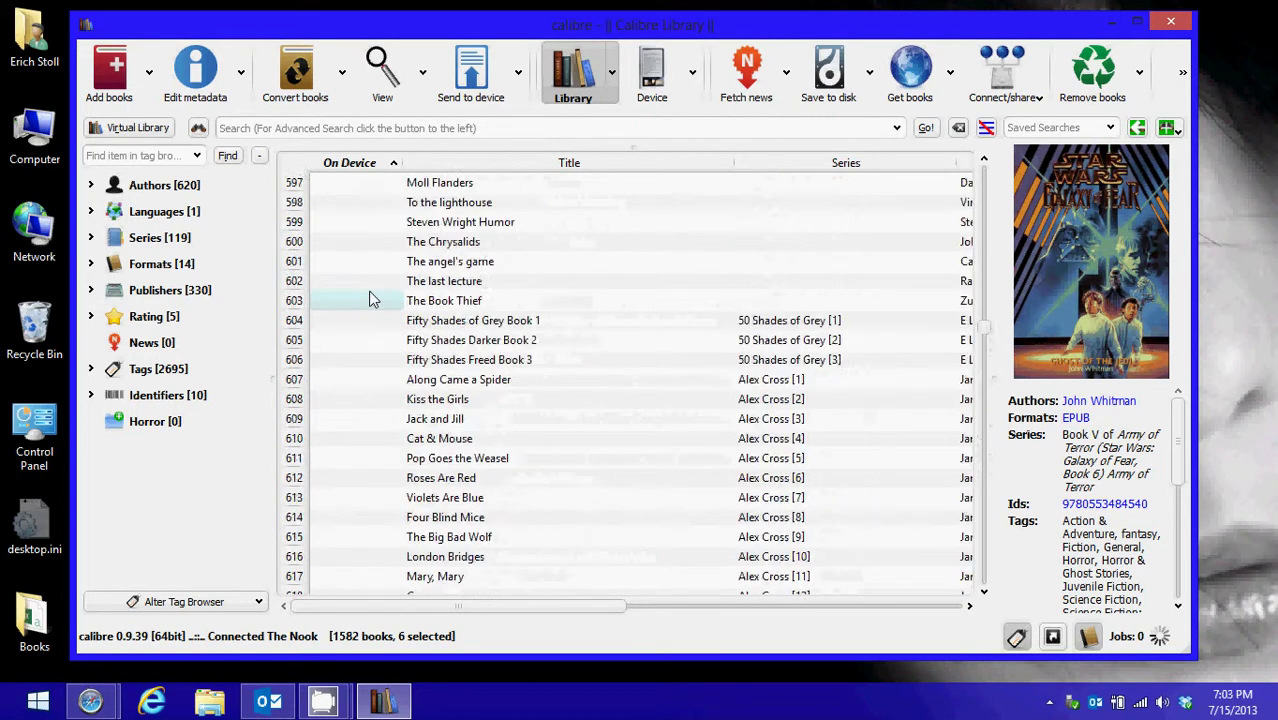
scroll(370, 298, up, 20)
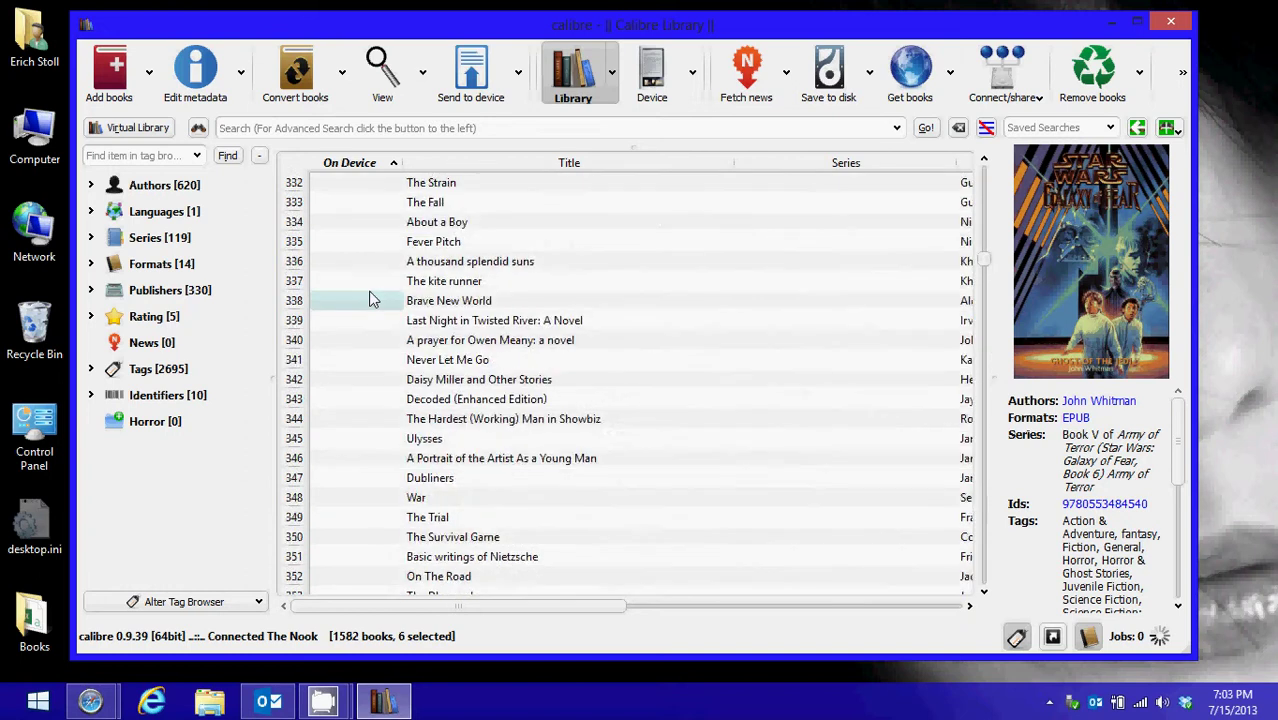
scroll(370, 298, up, 2)
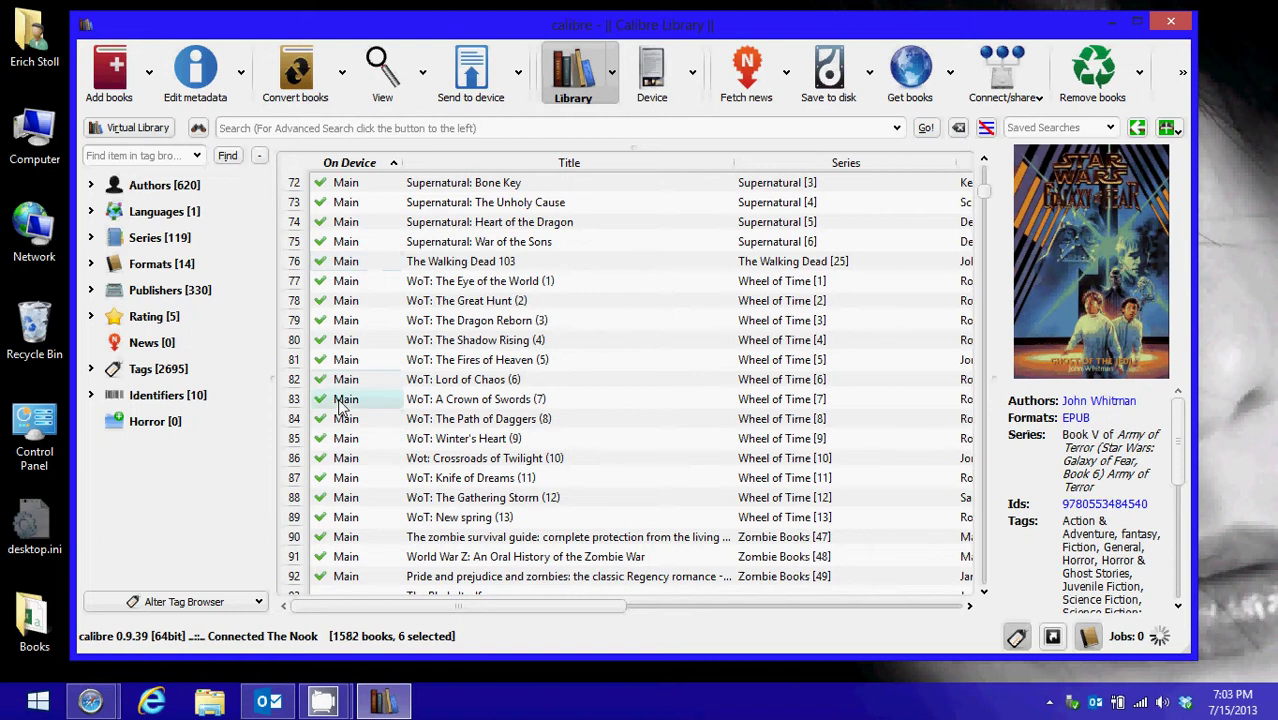
scroll(342, 398, down, 5)
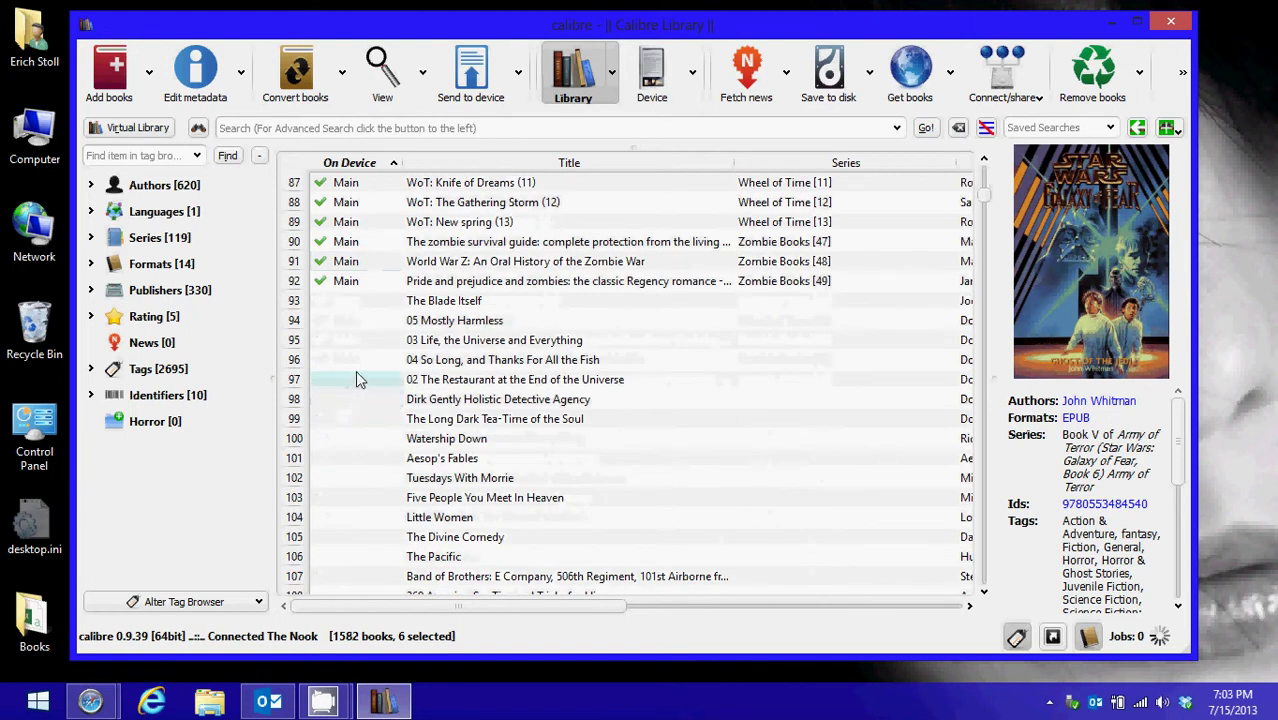
scroll(358, 398, up, 15)
scroll(359, 398, up, 14)
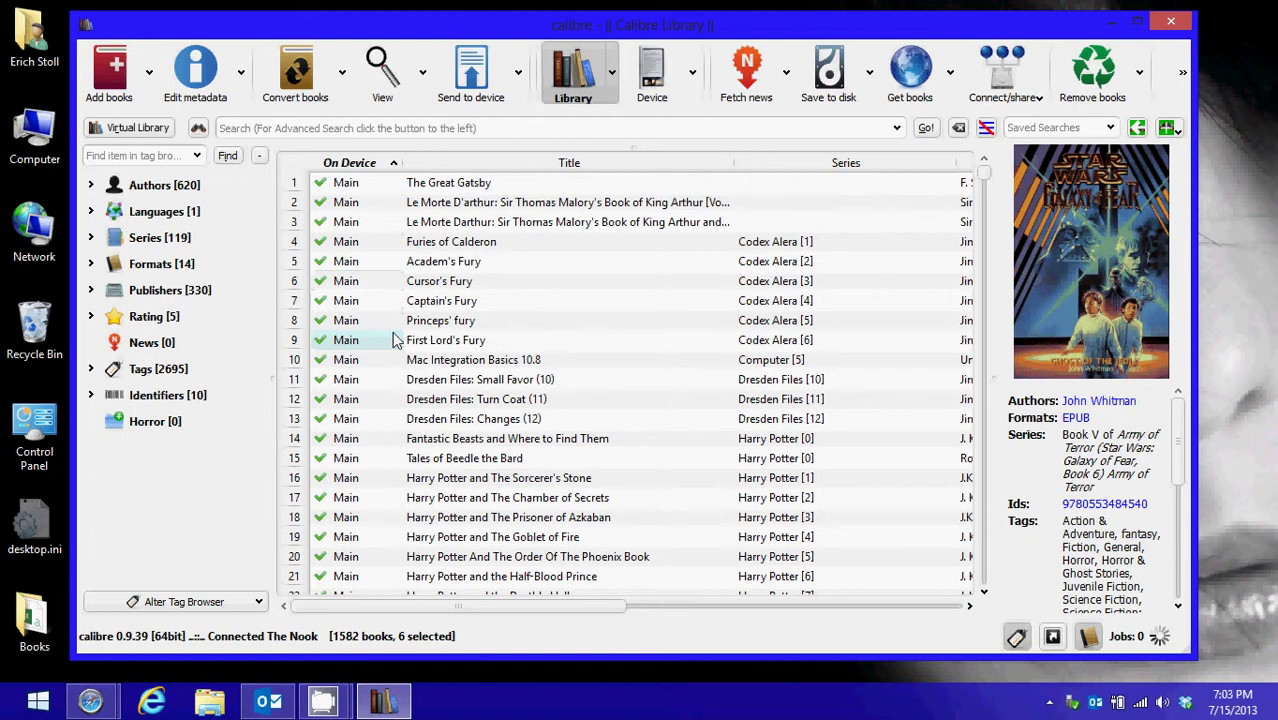
scroll(393, 343, down, 8)
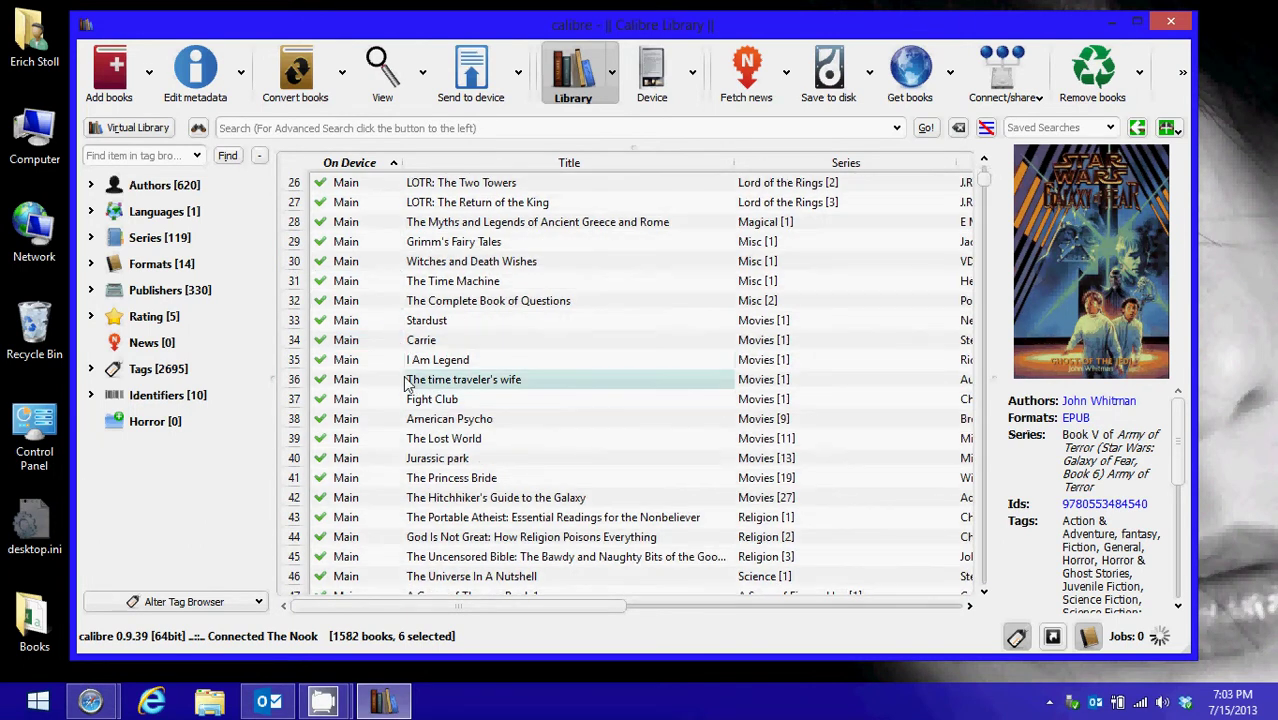
Select The time traveler's wife and look through the send-to-device, library and device menus
click(408, 382)
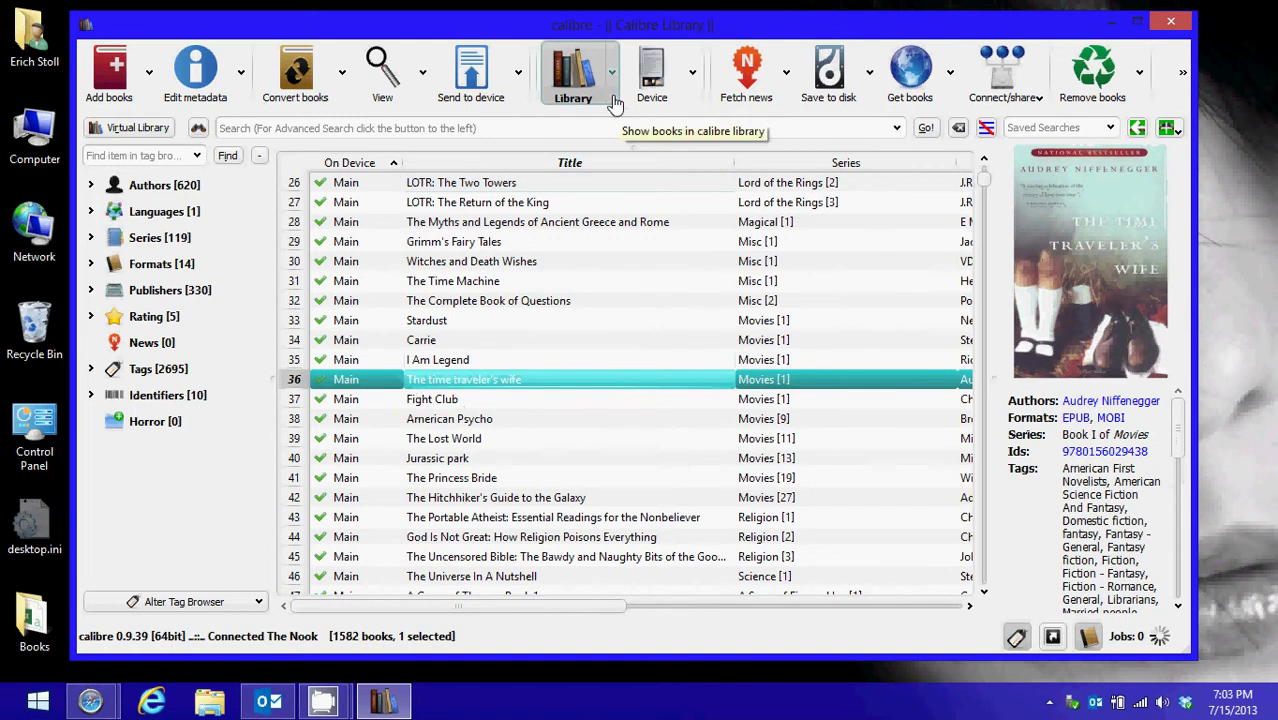
click(522, 96)
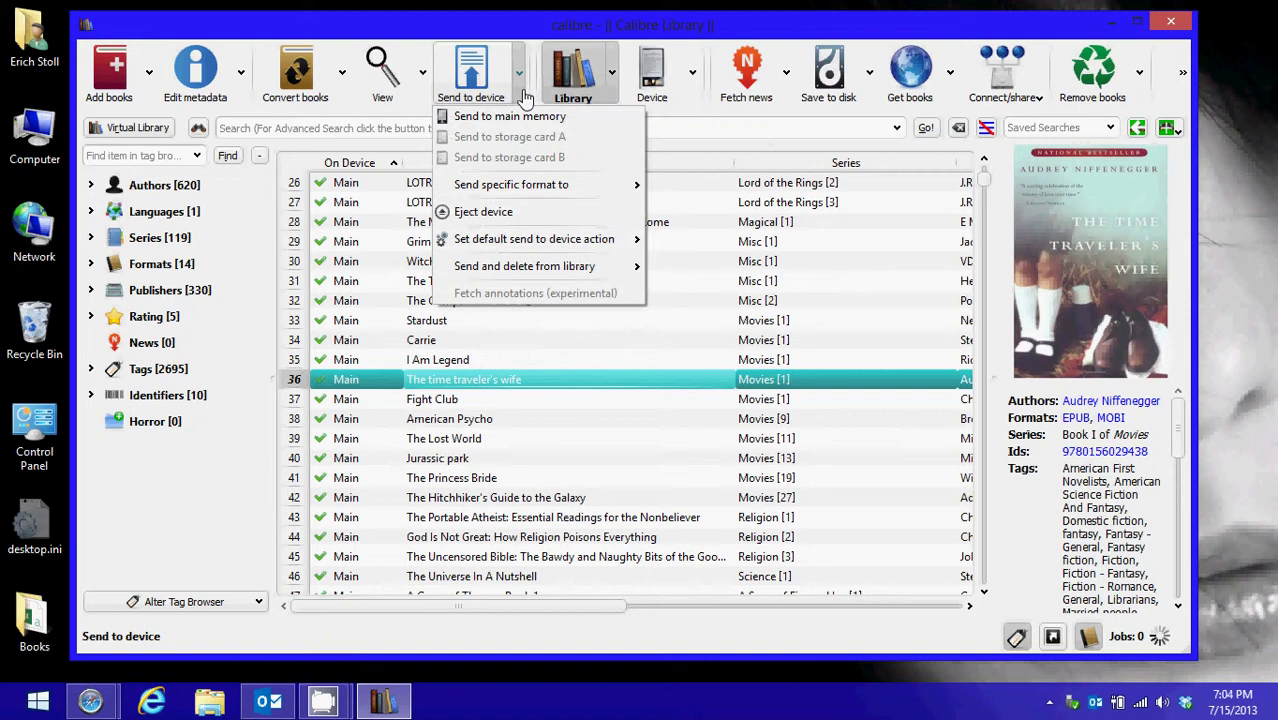
click(614, 95)
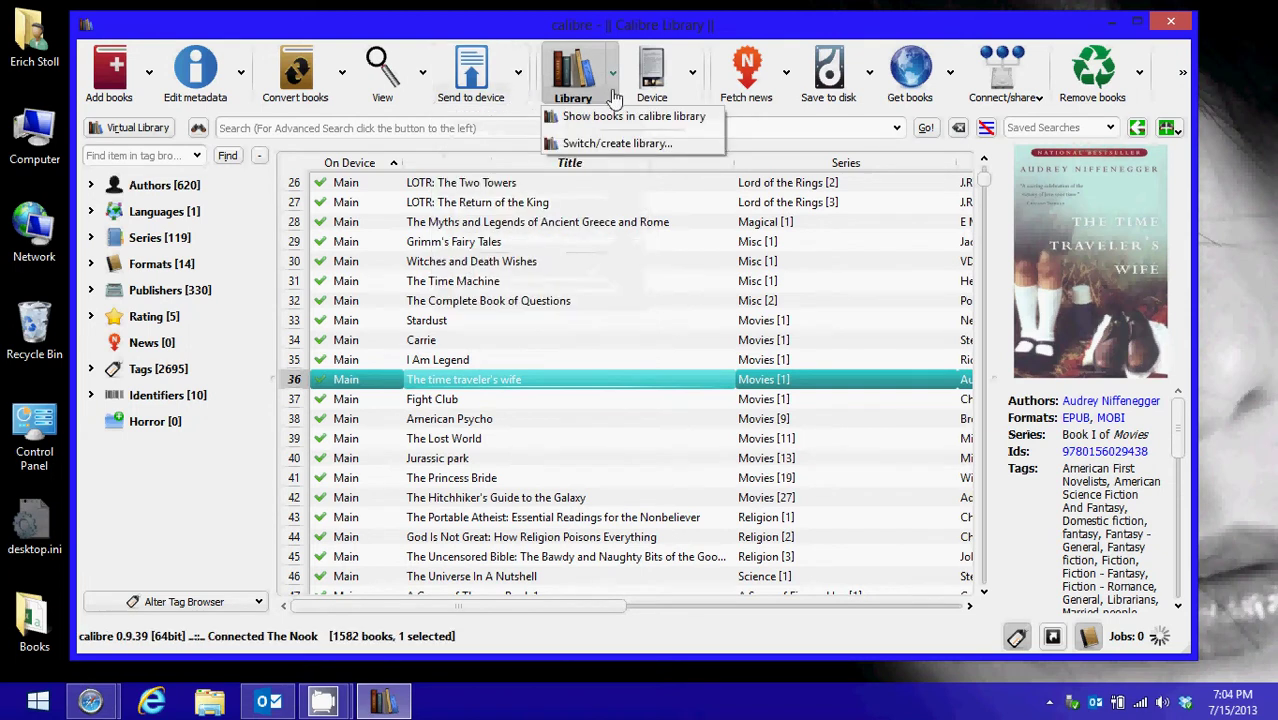
click(692, 98)
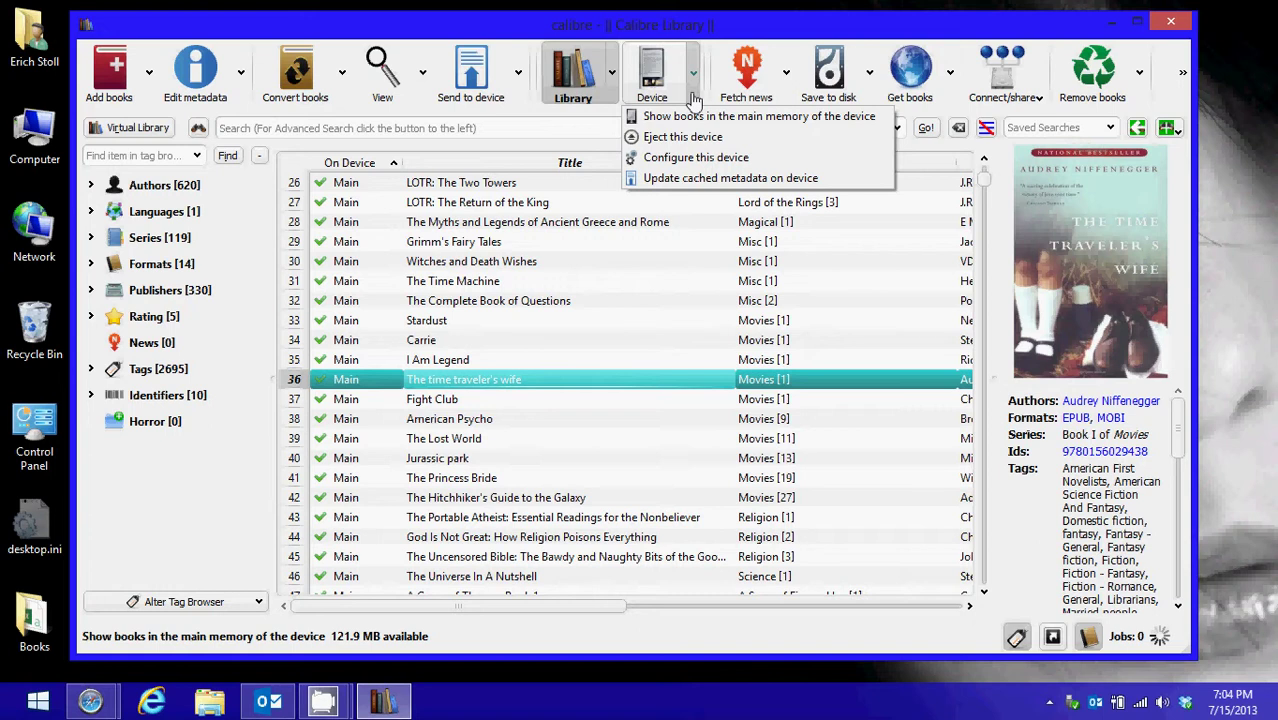
click(730, 39)
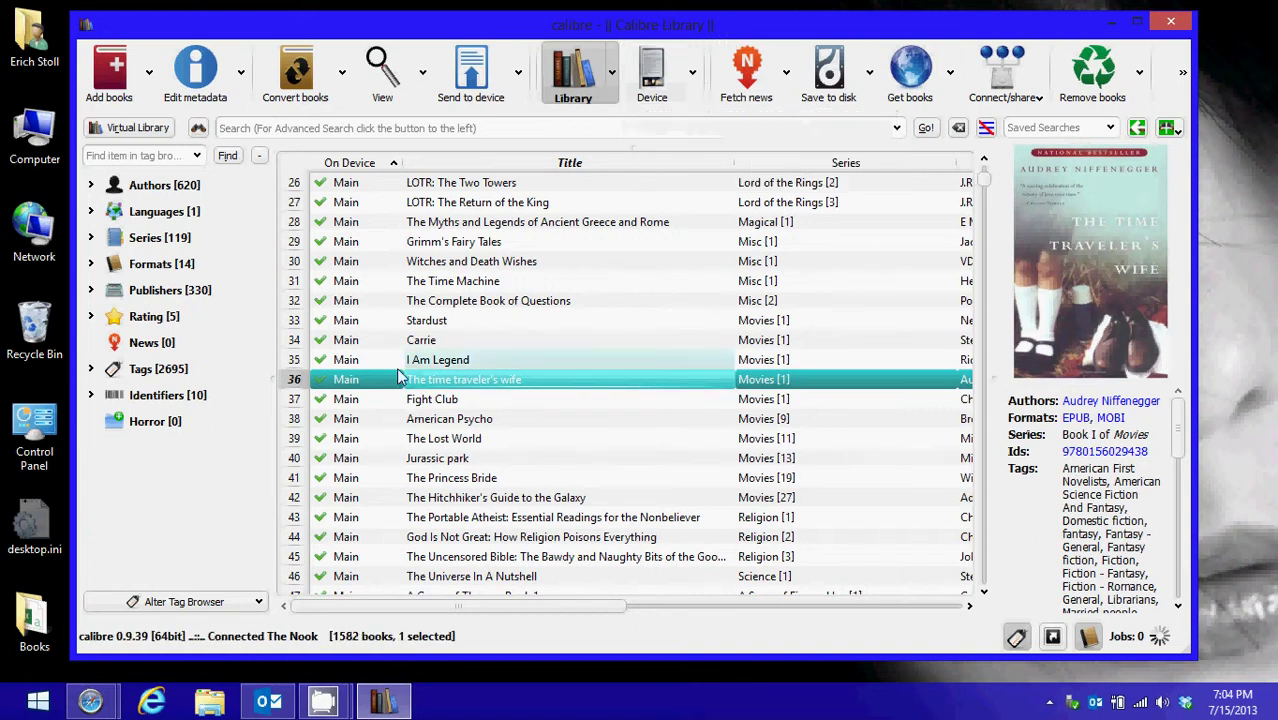
Remove the book's matching copy from the Nook via Remove books, confirming the deletion
right_click(387, 379)
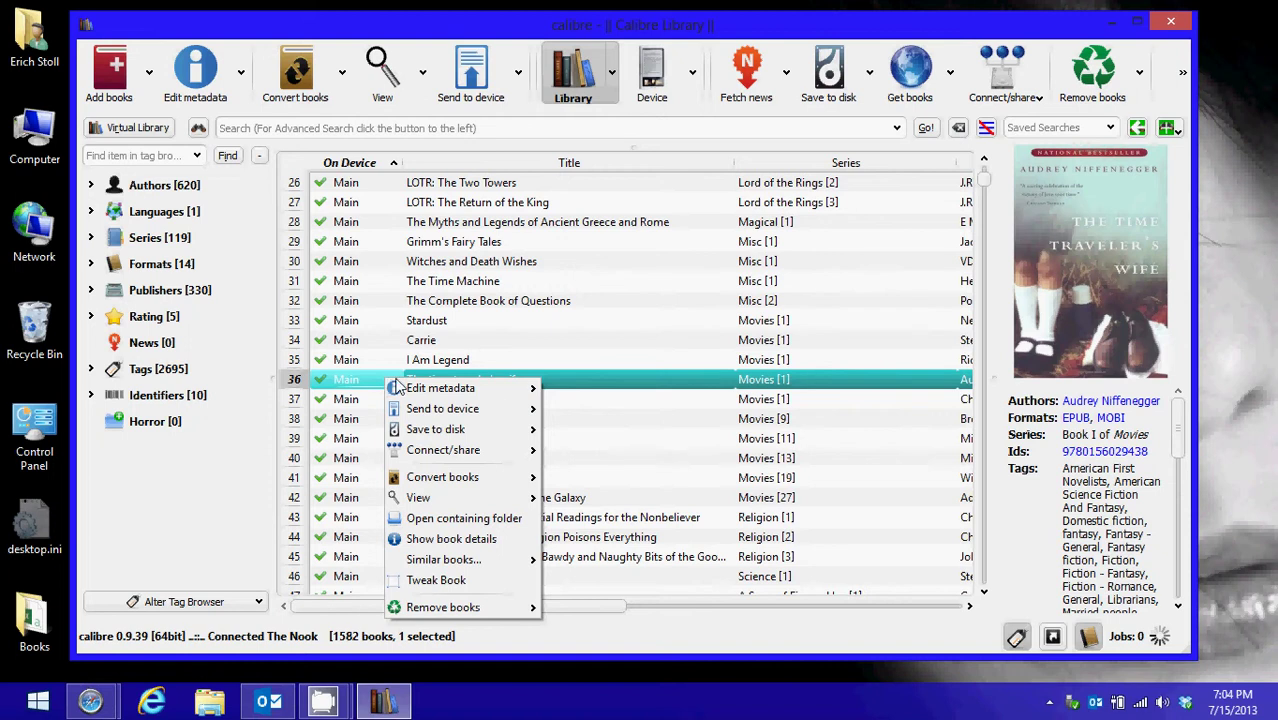
mouse_move(432, 412)
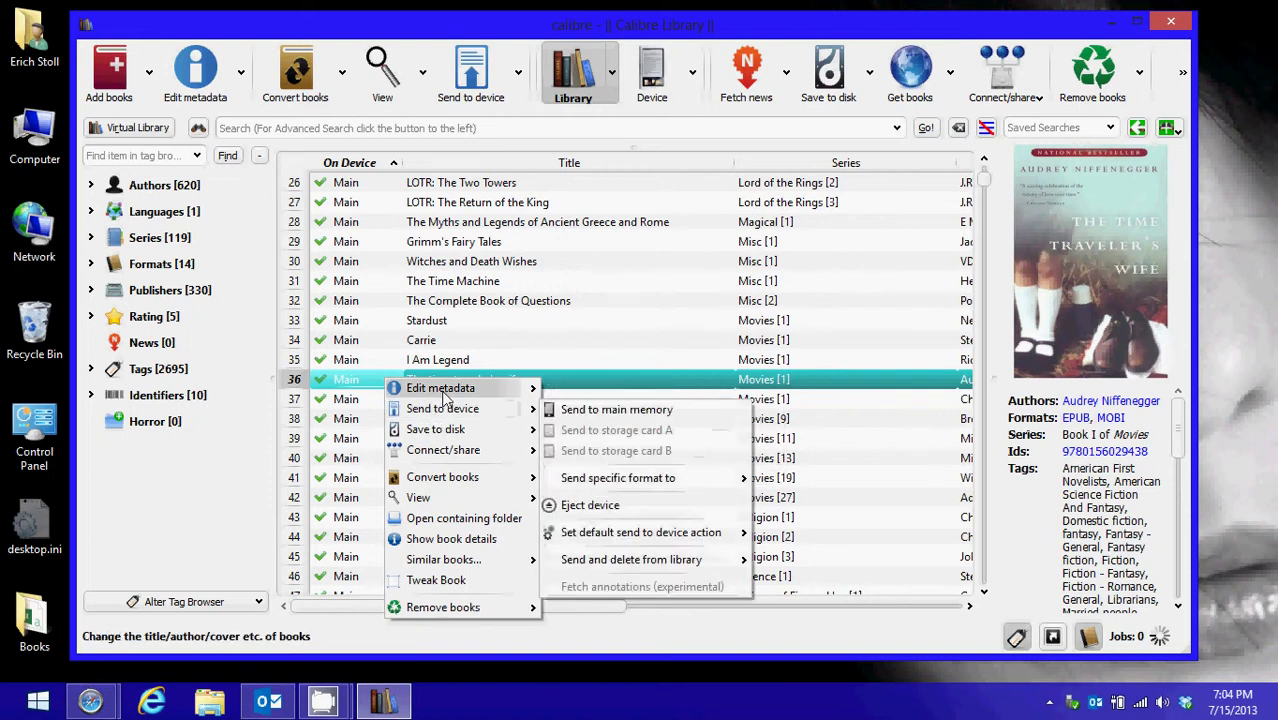
mouse_move(449, 454)
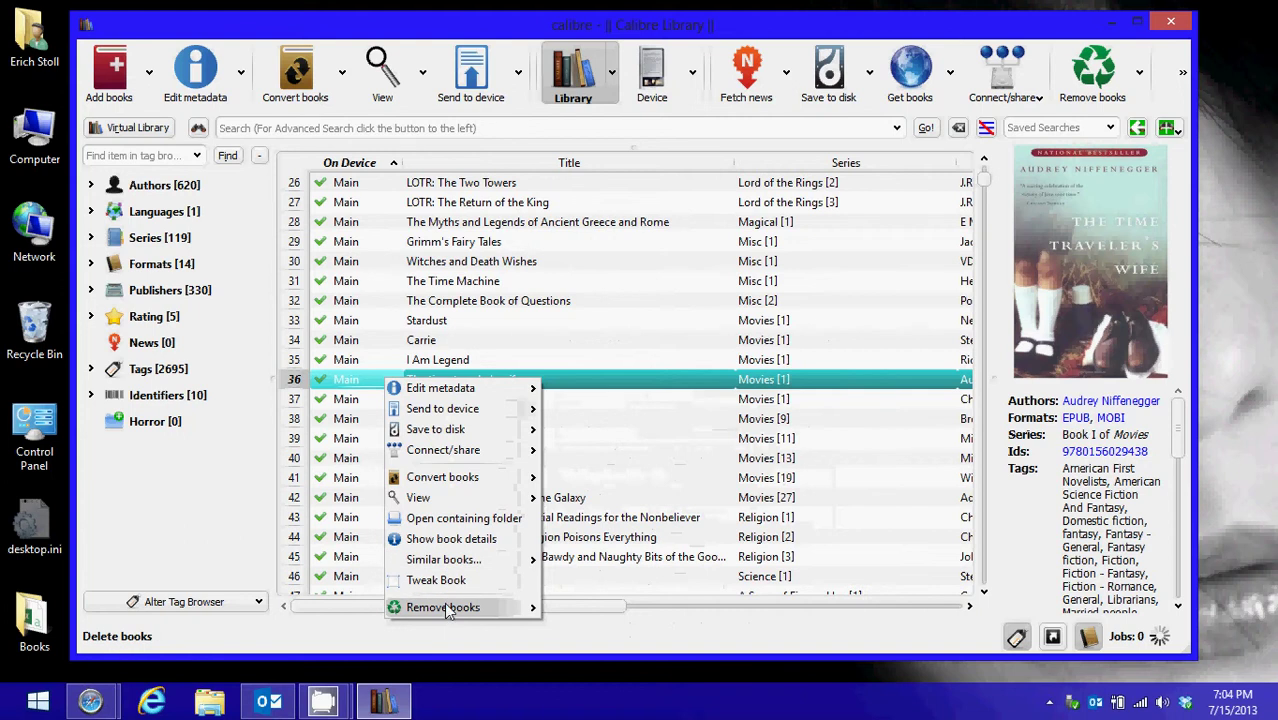
mouse_move(447, 612)
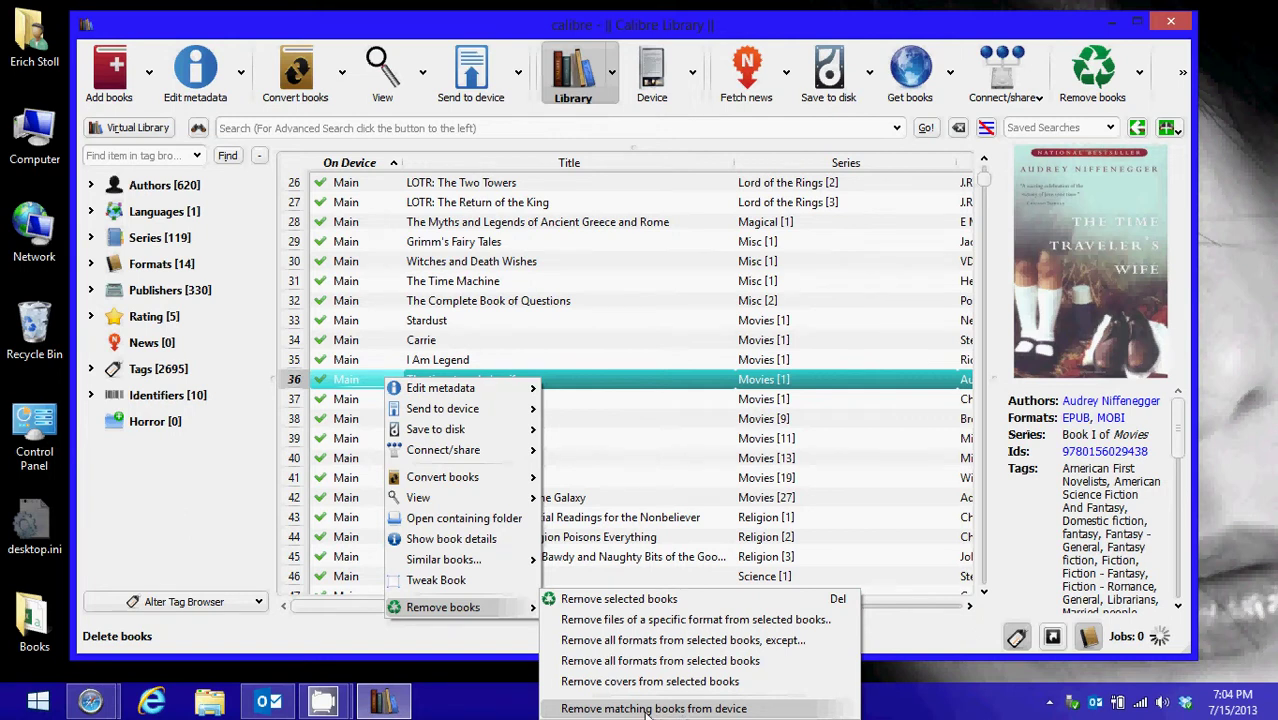
click(647, 709)
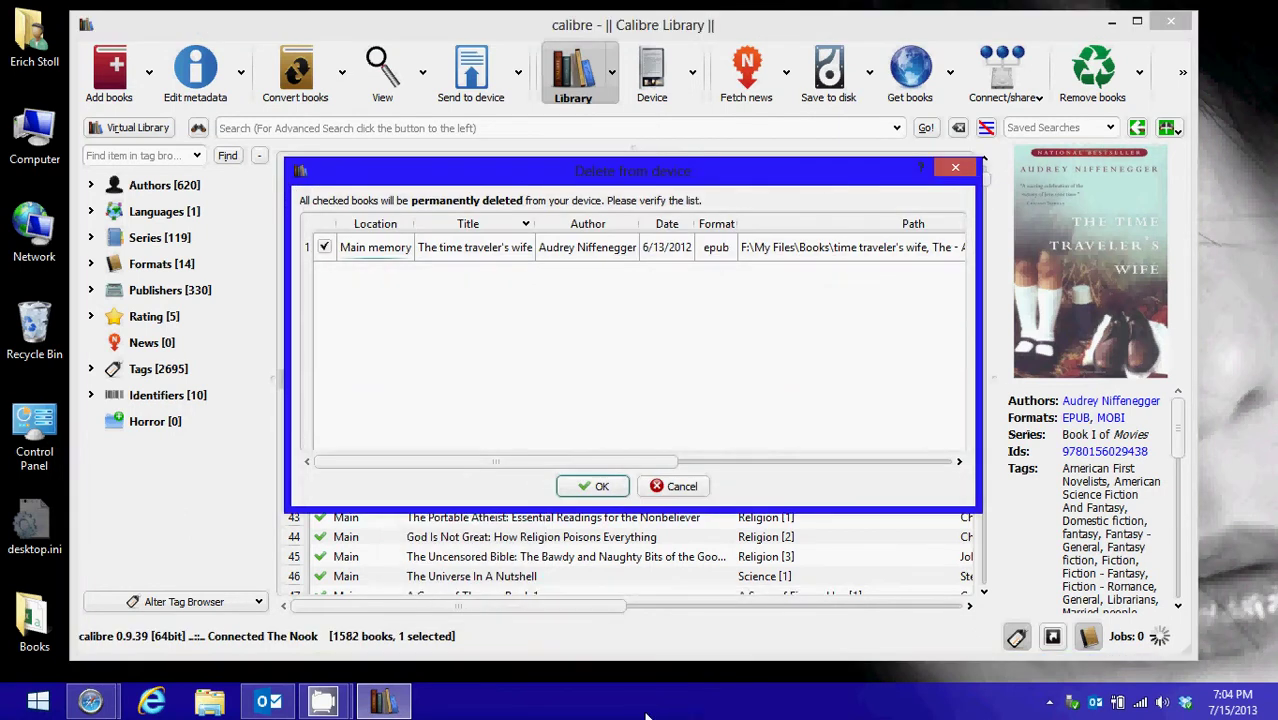
click(600, 488)
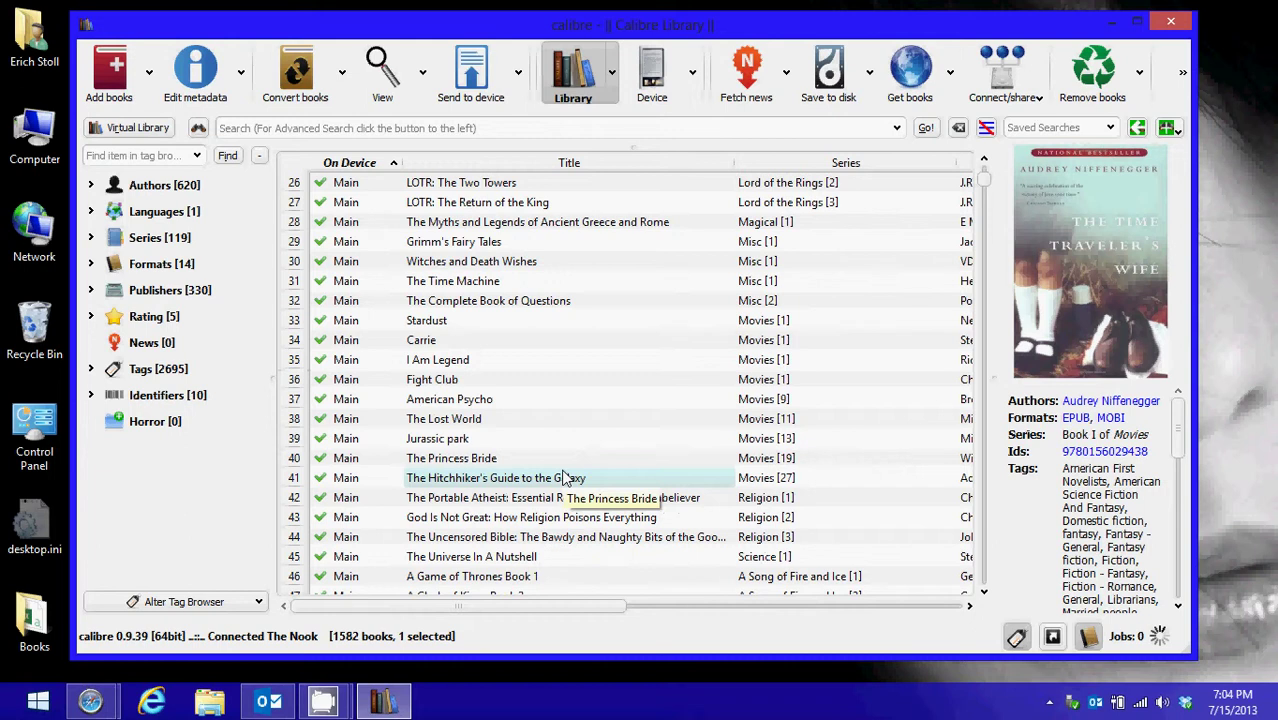
Send Naked Lunch: The Restored Text to the Nook's main memory
scroll(425, 395, down, 20)
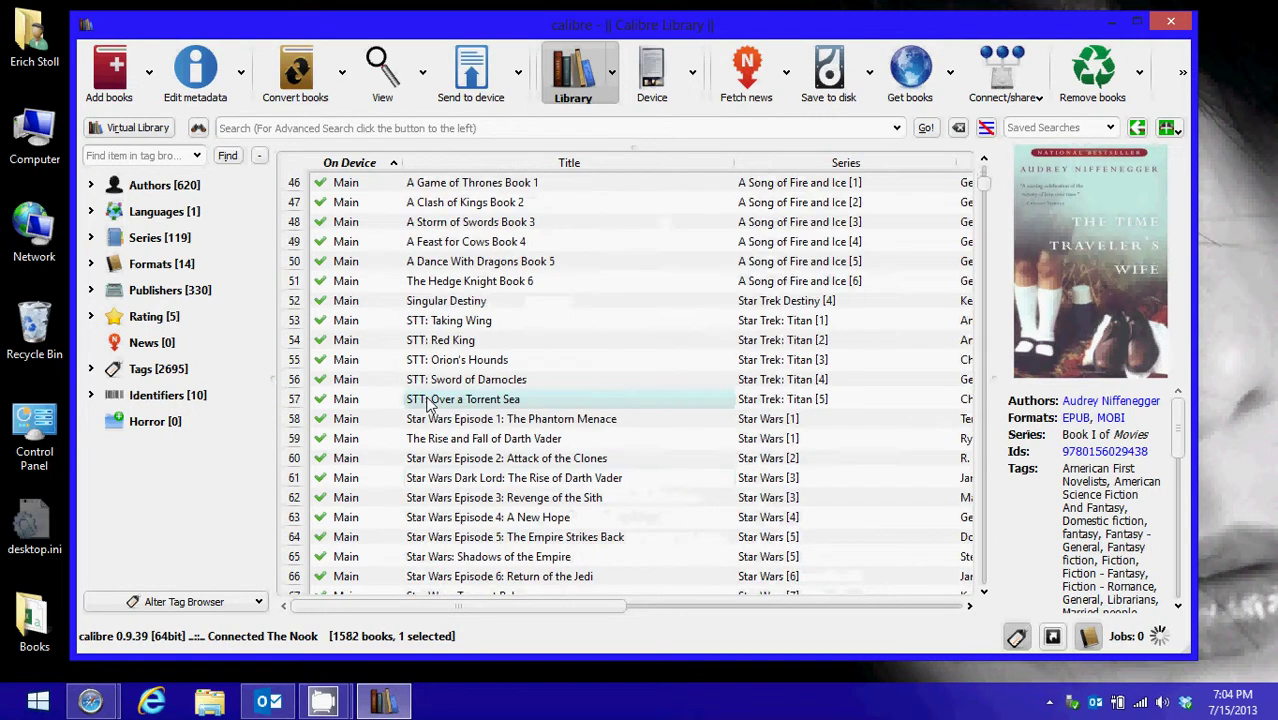
scroll(427, 400, down, 3)
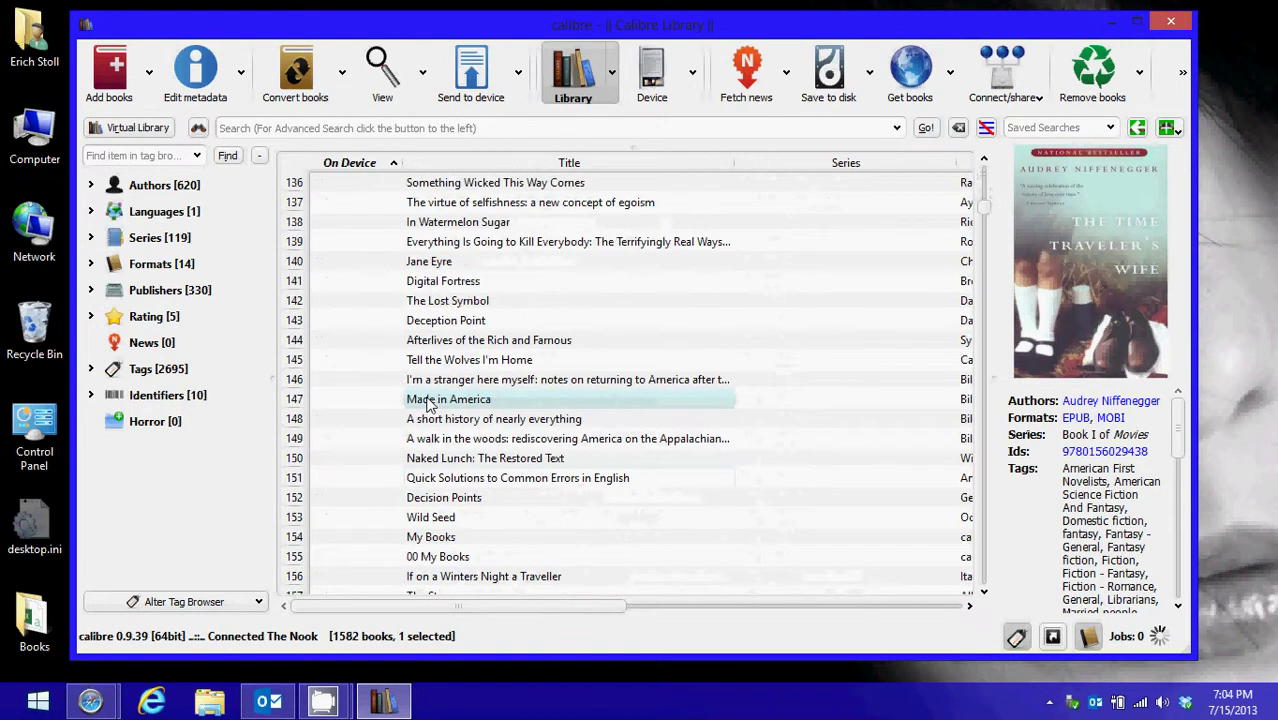
click(423, 462)
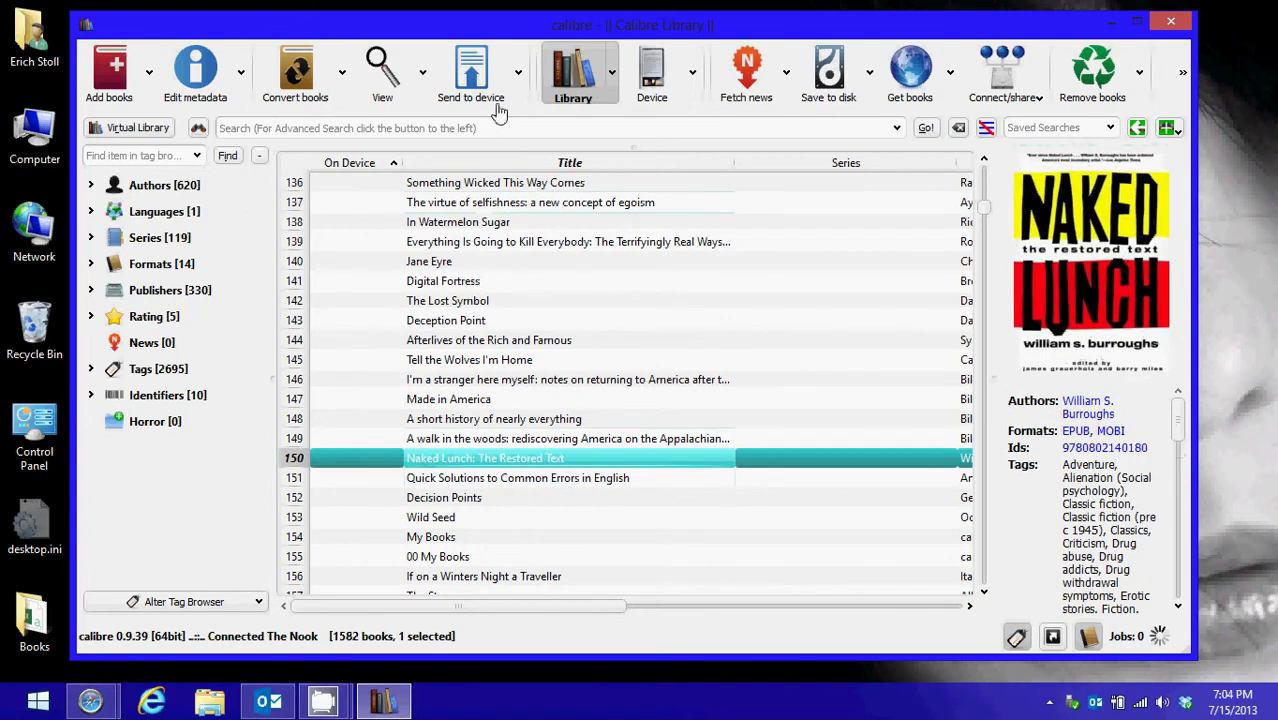
click(519, 78)
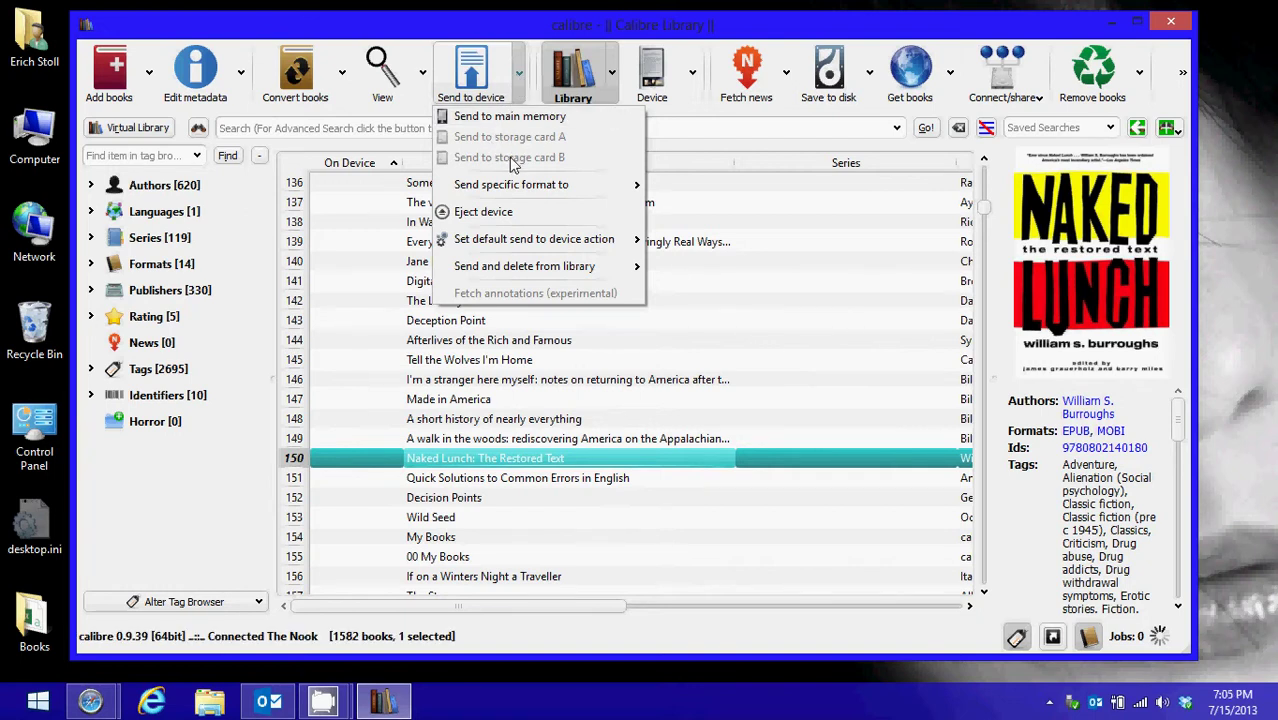
mouse_move(486, 189)
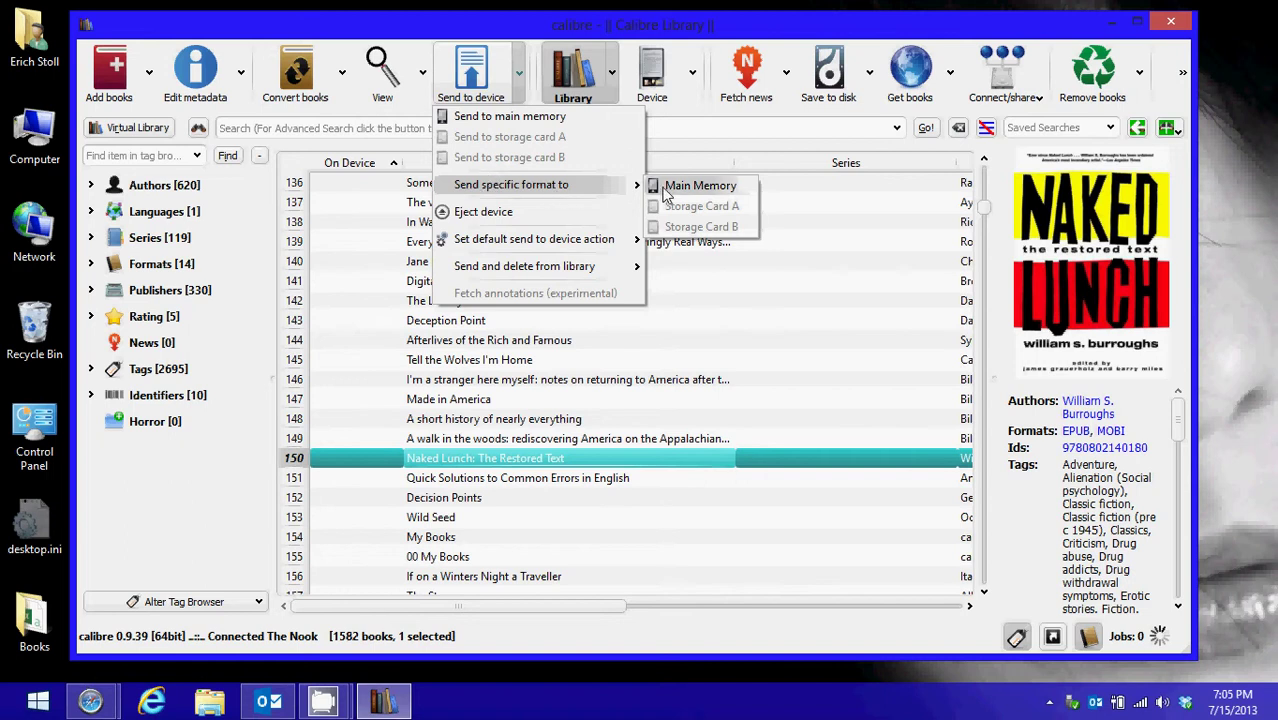
click(478, 117)
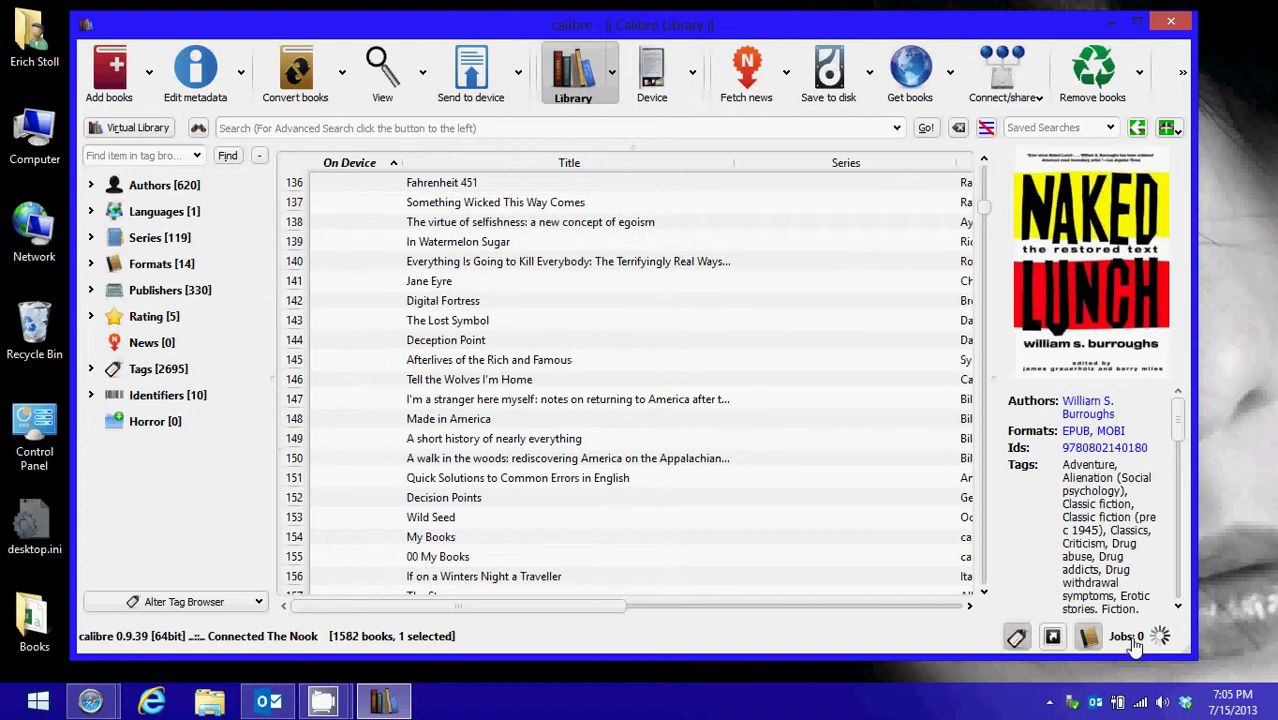
Confirm Naked Lunch is on the Nook, then eject the Nook from calibre
scroll(530, 456, up, 20)
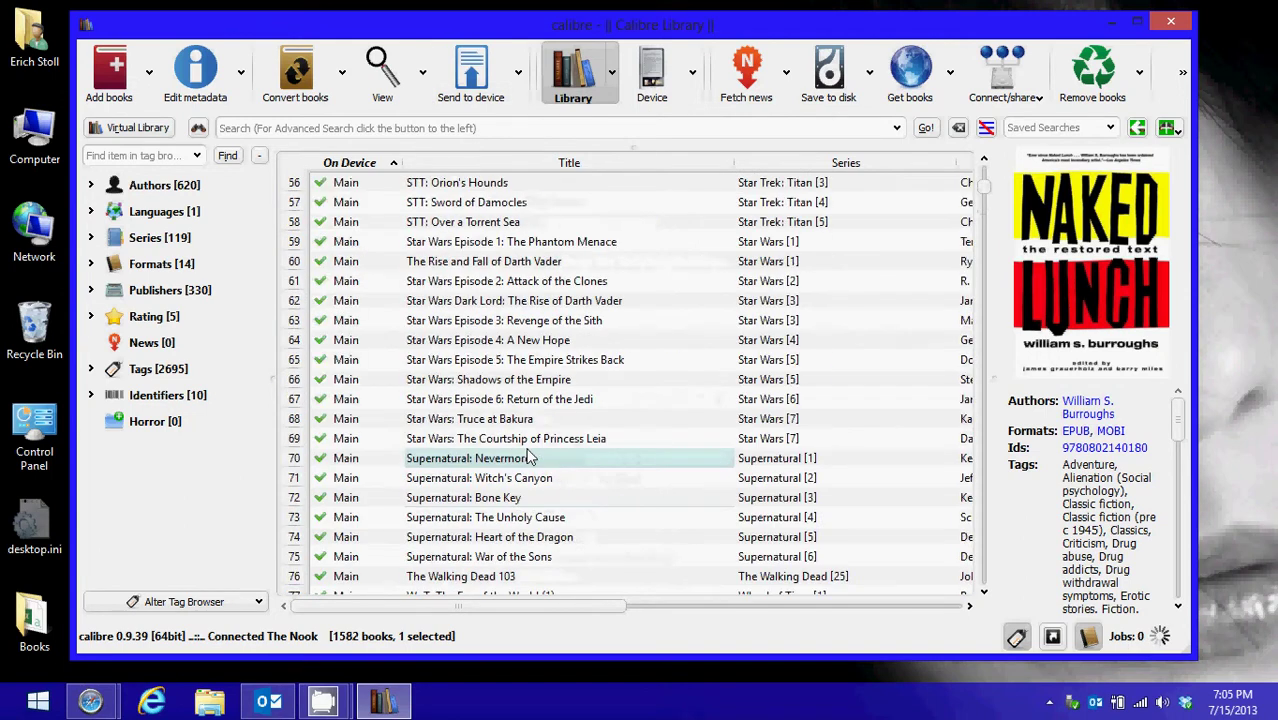
scroll(530, 456, down, 7)
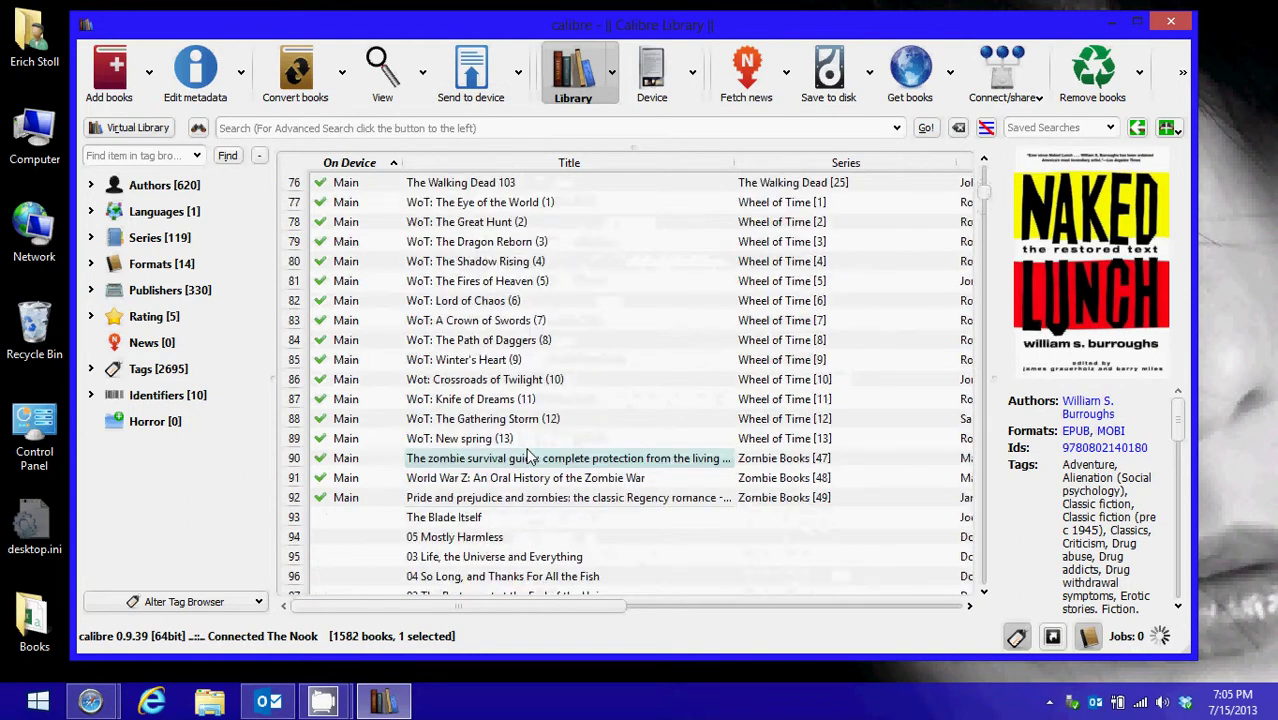
scroll(530, 456, up, 3)
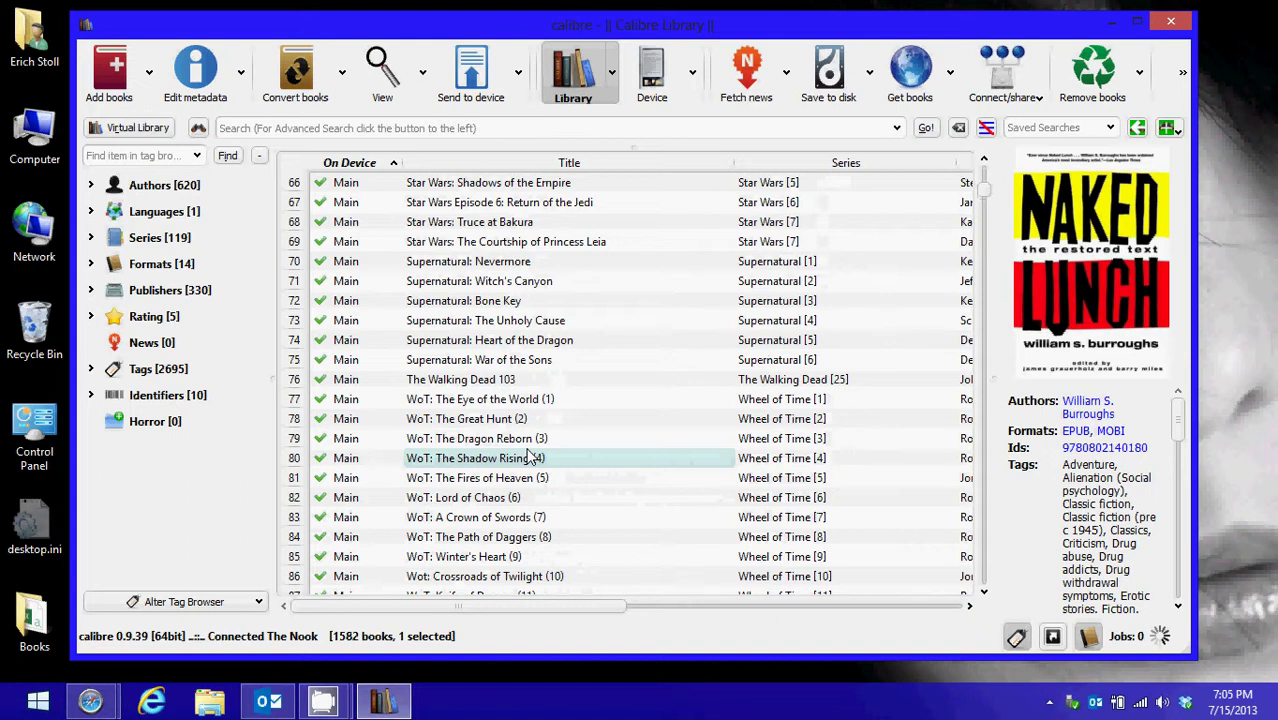
scroll(530, 456, up, 9)
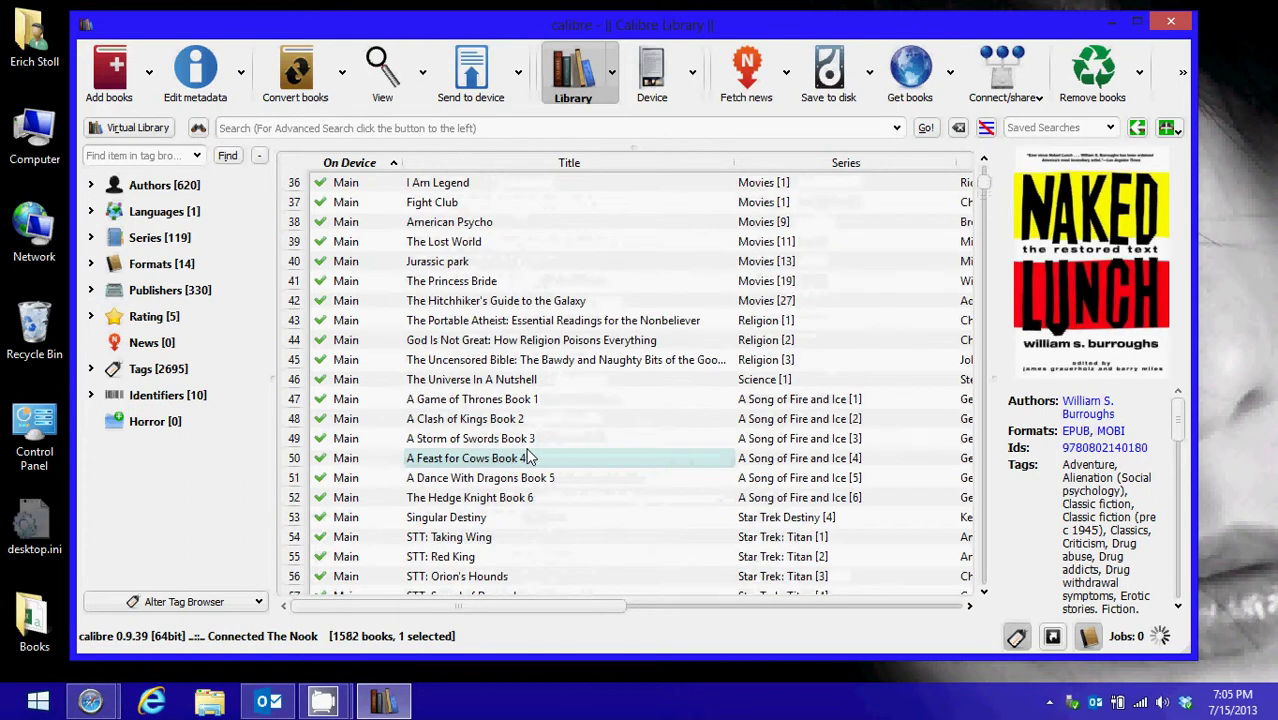
scroll(530, 456, up, 9)
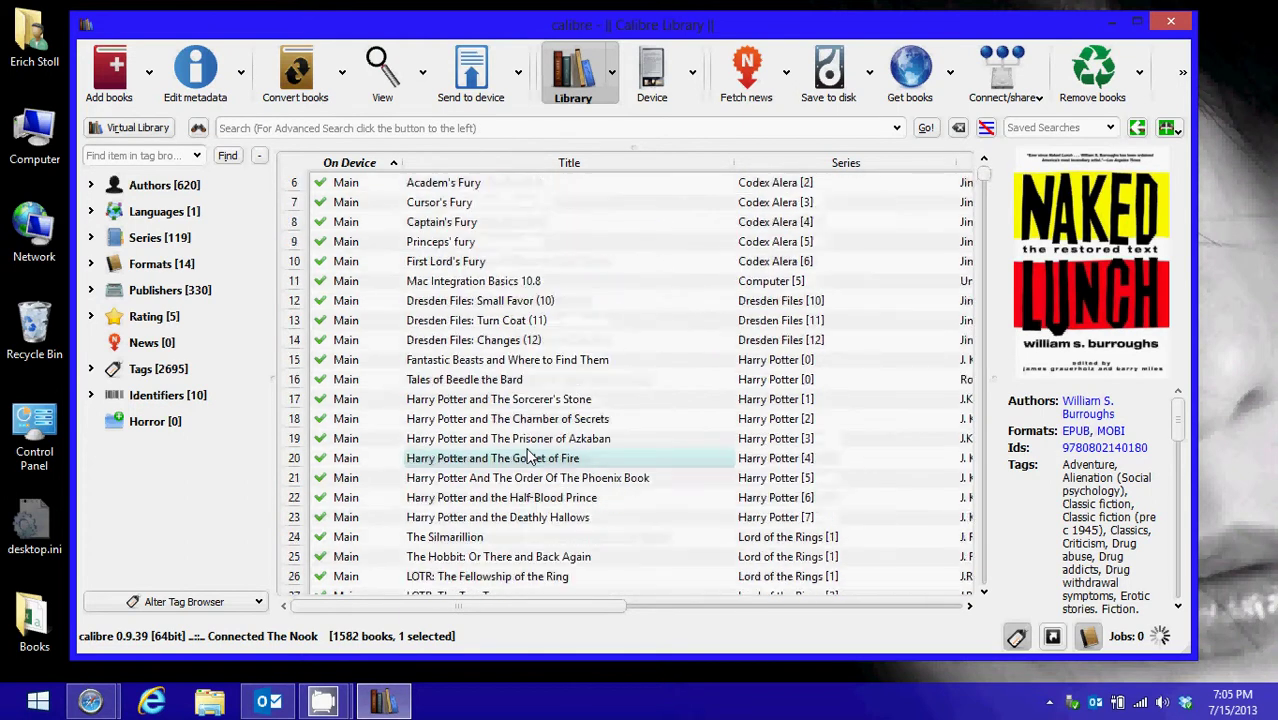
scroll(530, 456, up, 2)
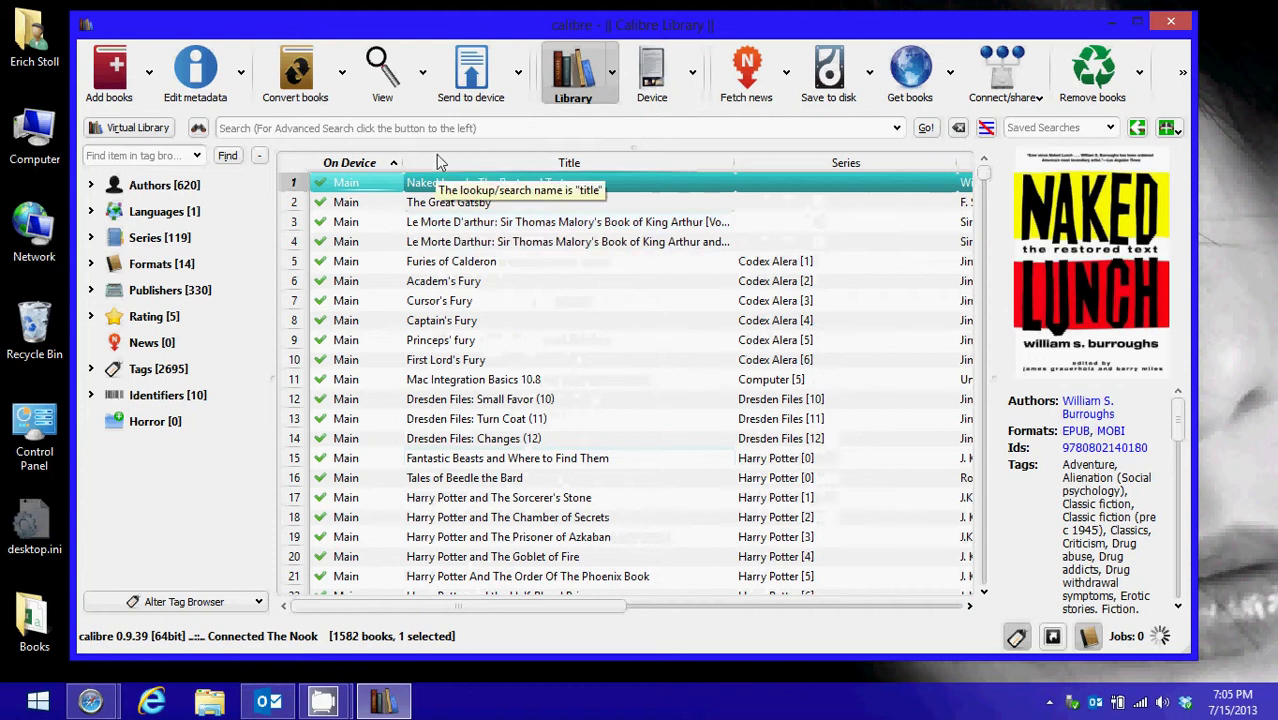
click(692, 84)
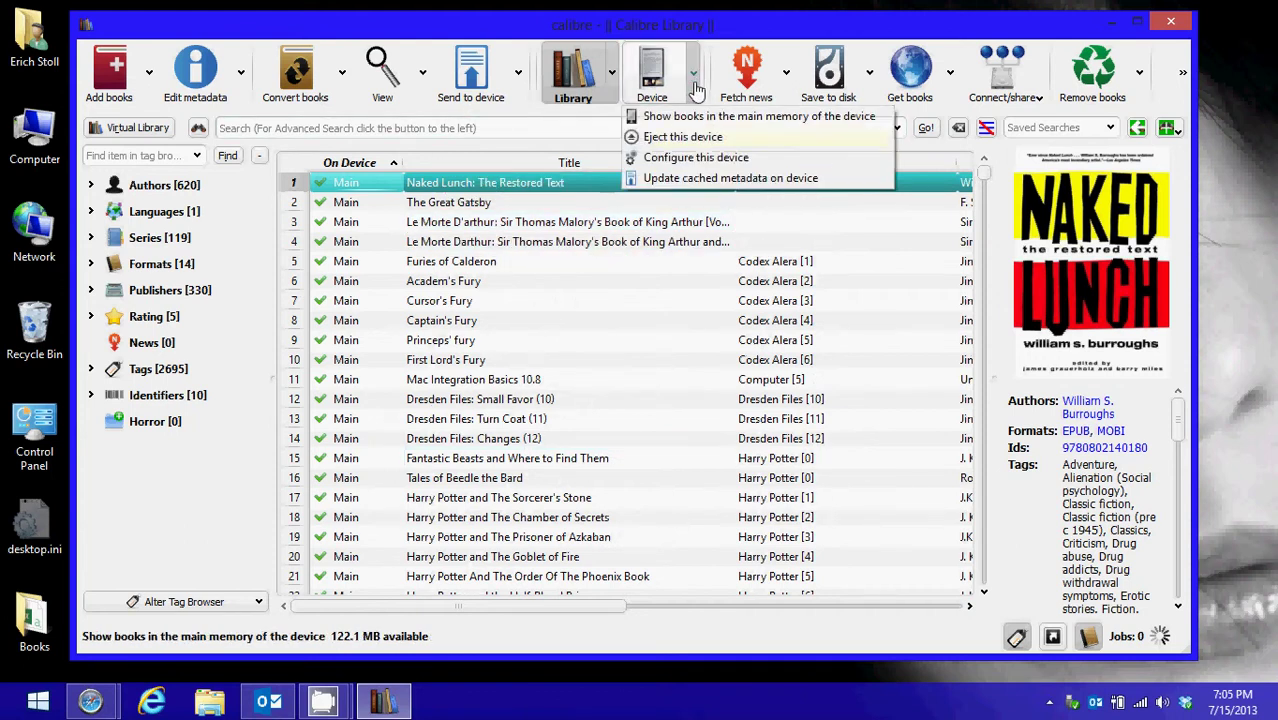
click(688, 138)
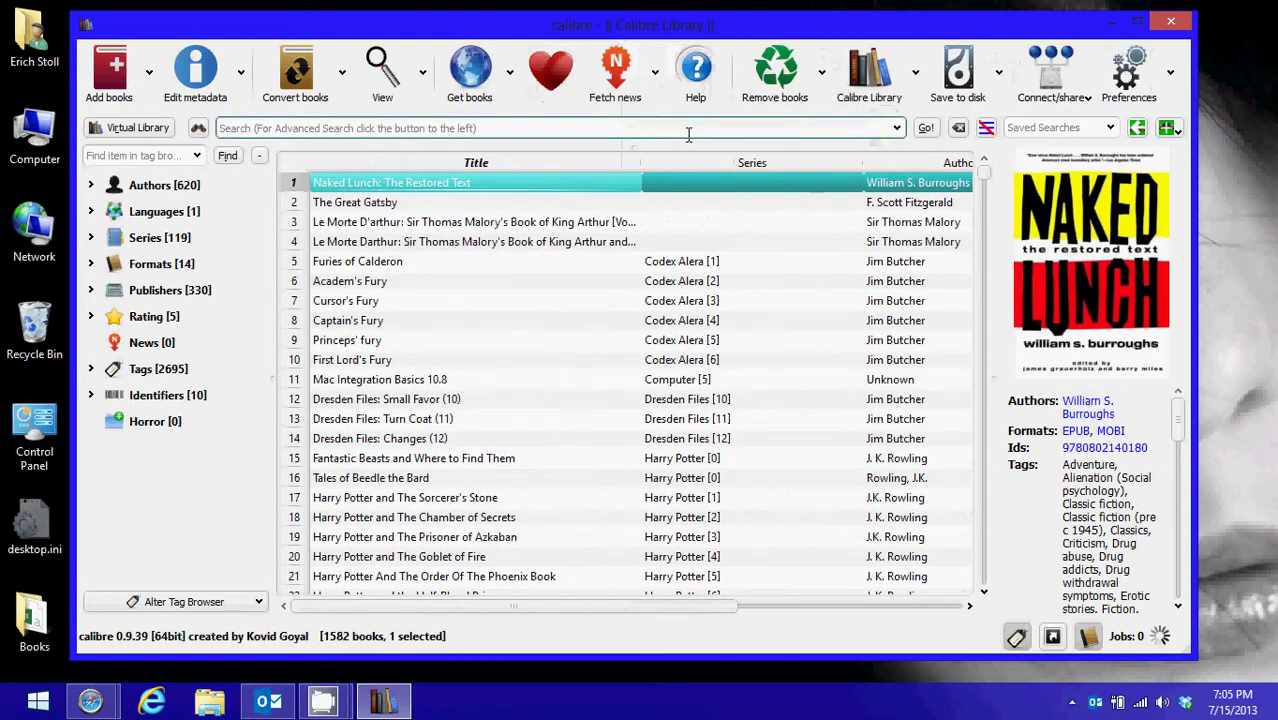